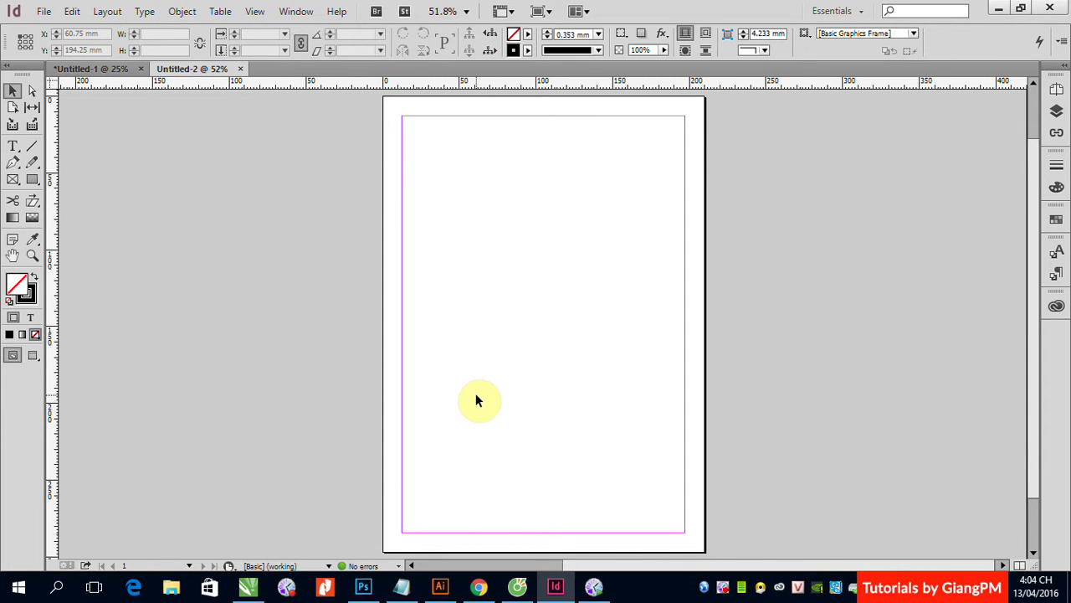
- Switch to Photoshop and open cac-loai-bao-hiem-du-lich-btrip-6.jpg from the Downloads folder
left_click(364, 585)
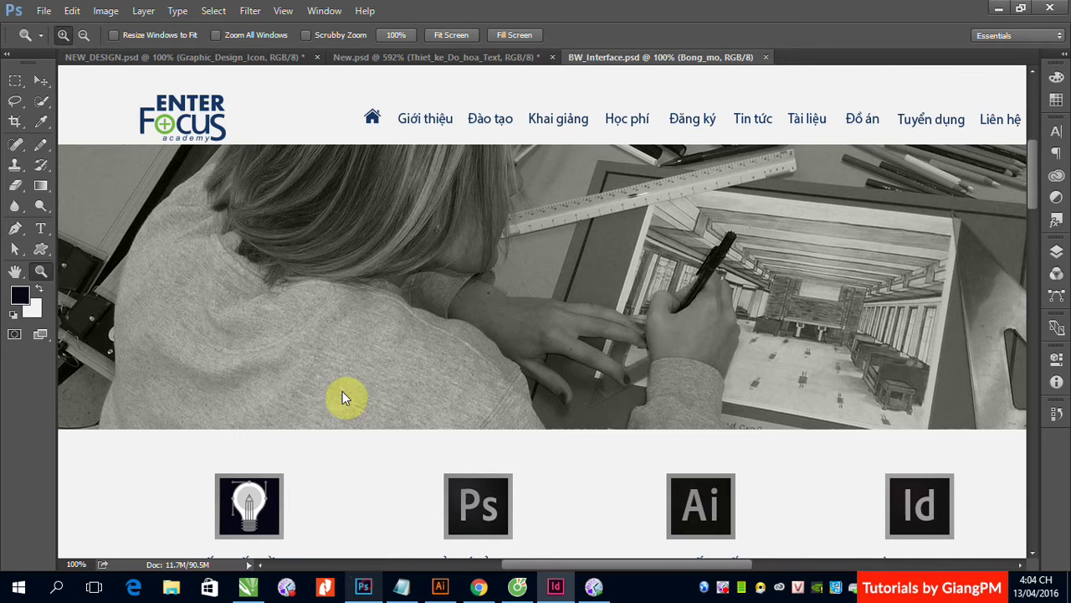
left_click(46, 10)
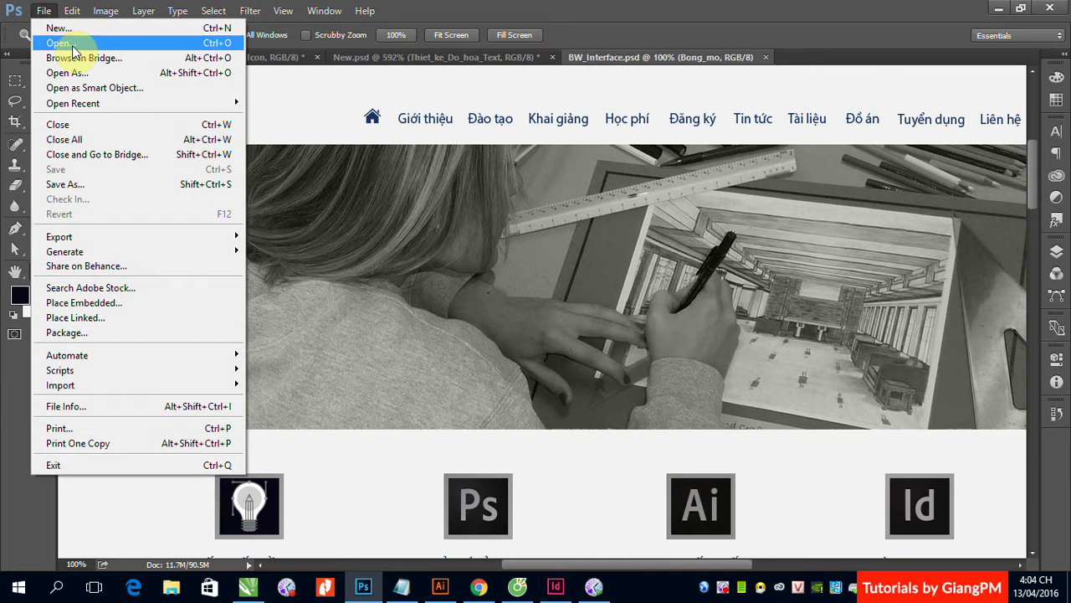
left_click(72, 44)
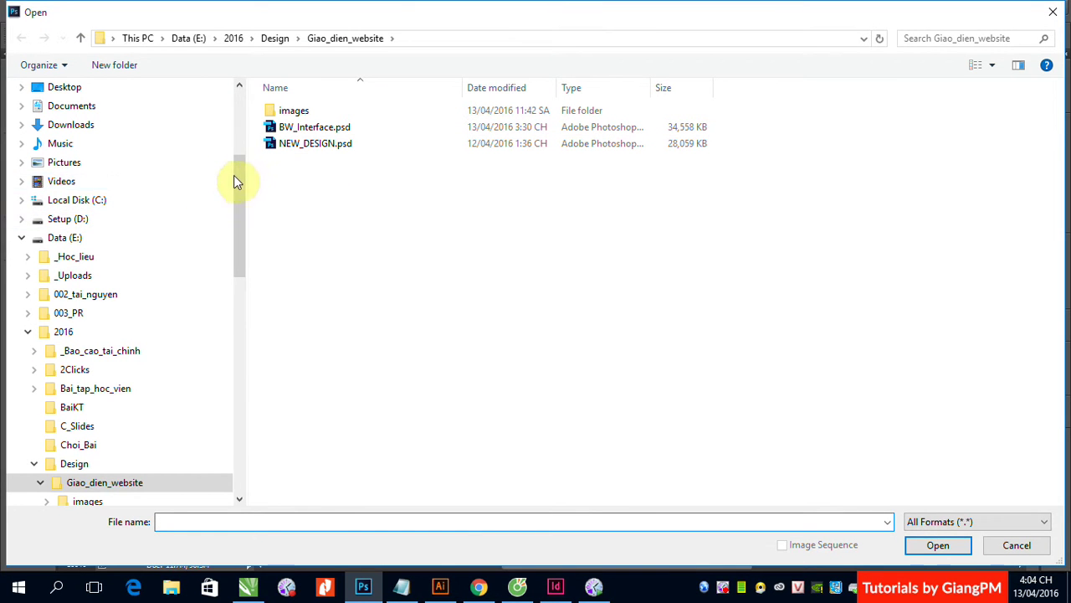
left_click_drag(237, 175, 239, 113)
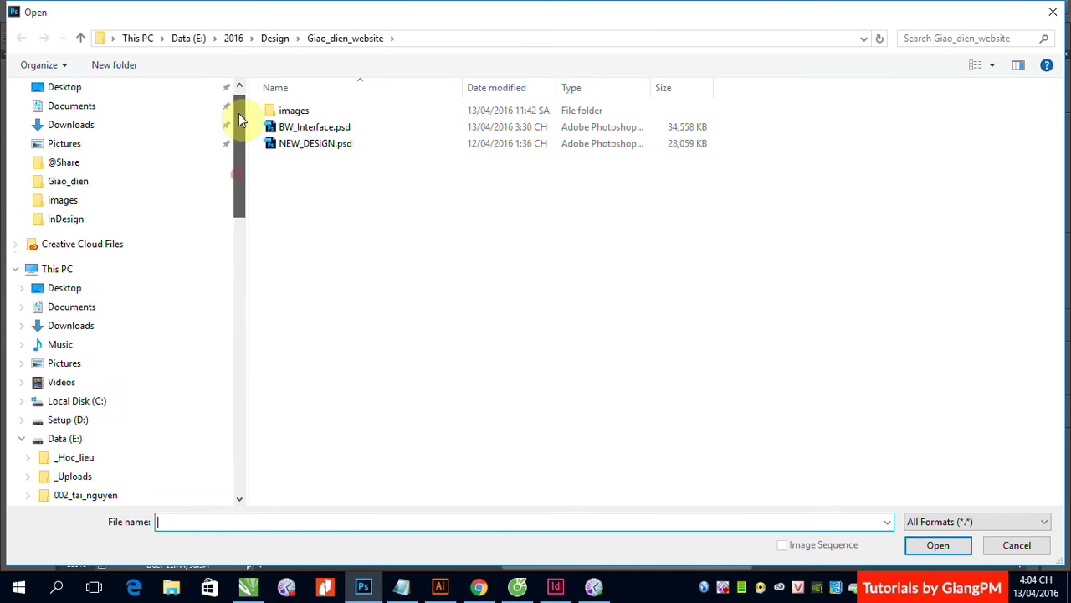
left_click(82, 125)
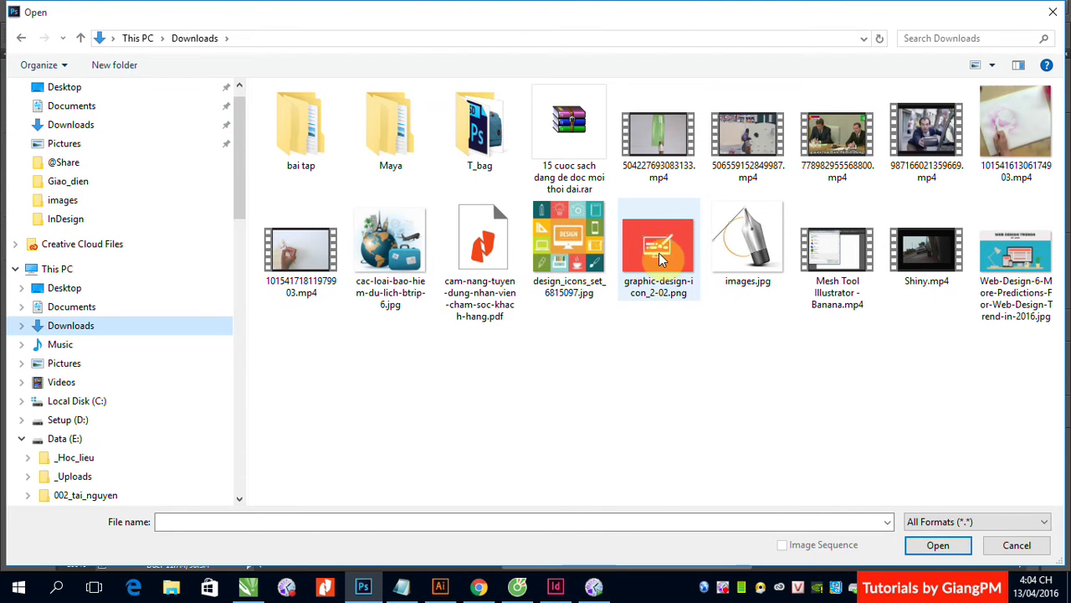
left_click(390, 249)
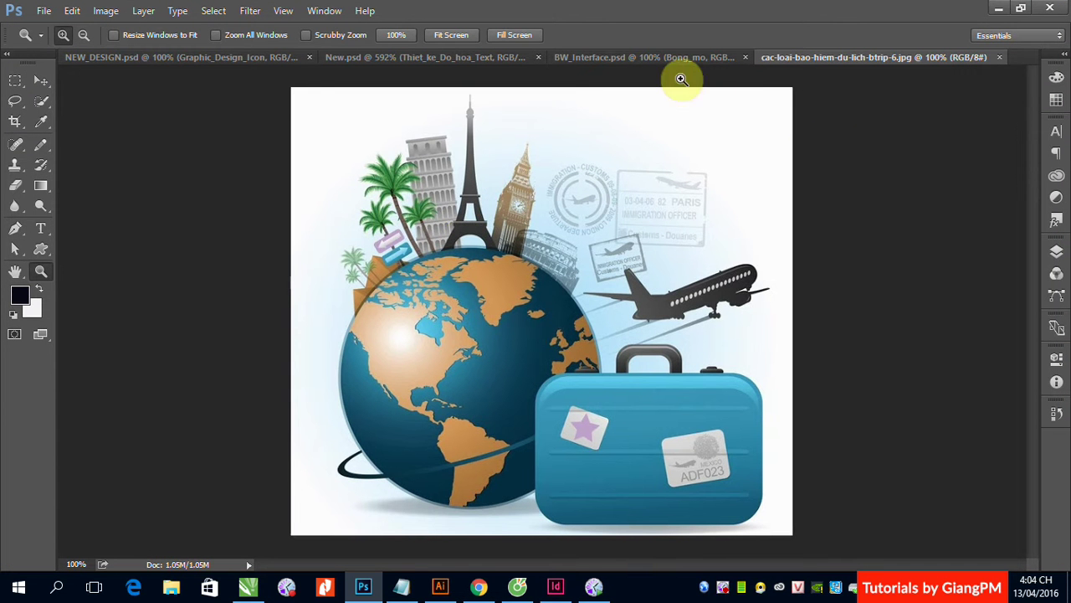
- Convert the opened travel image to CMYK Color mode, accepting the U.S. Web Coated (SWOP) v2 profile
left_click(41, 81)
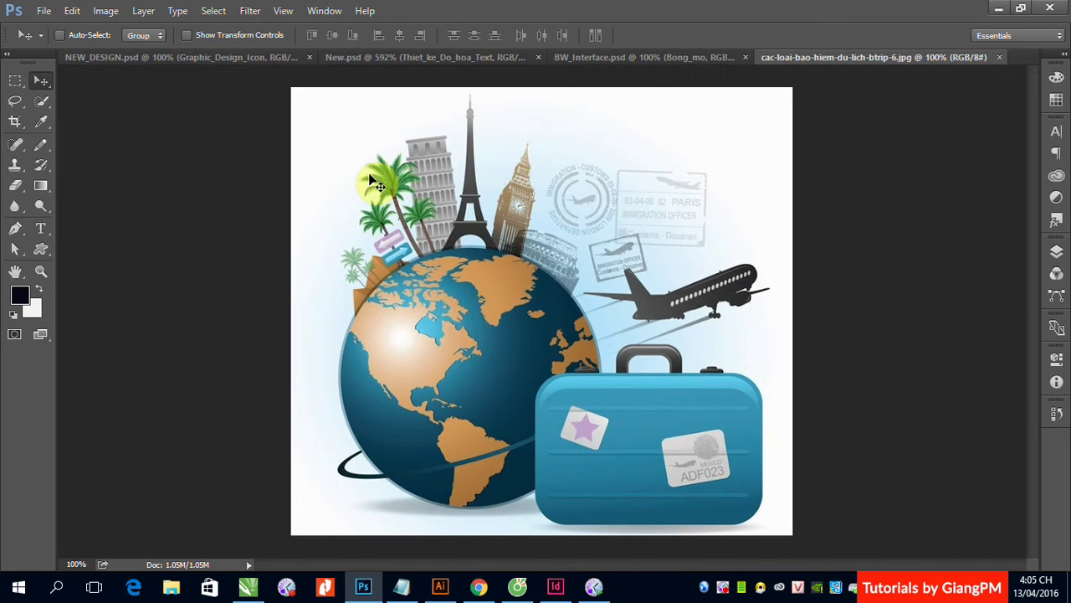
left_click(105, 12)
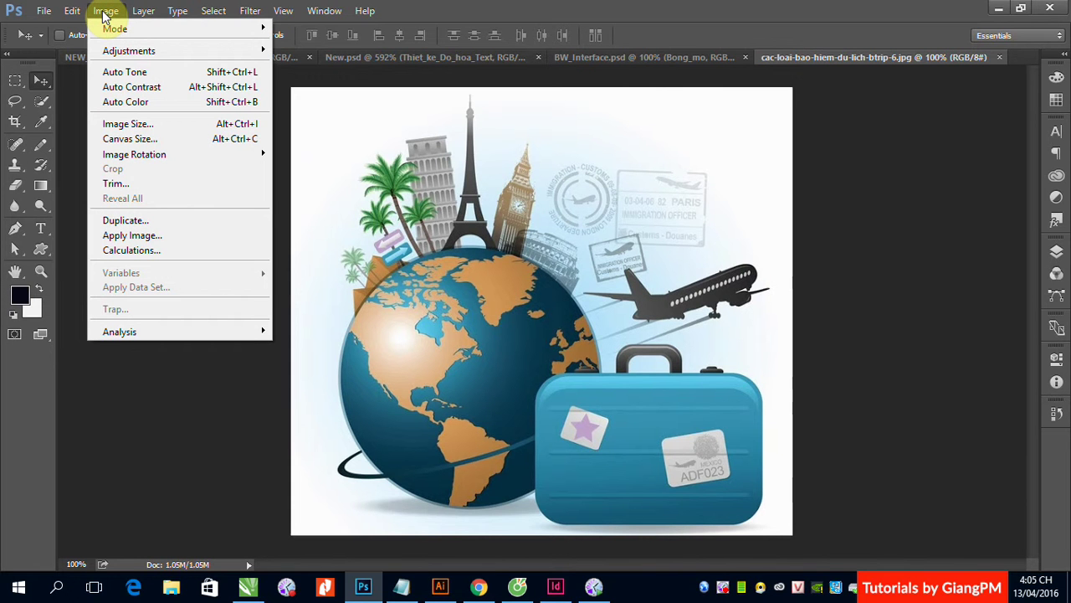
mouse_move(115, 32)
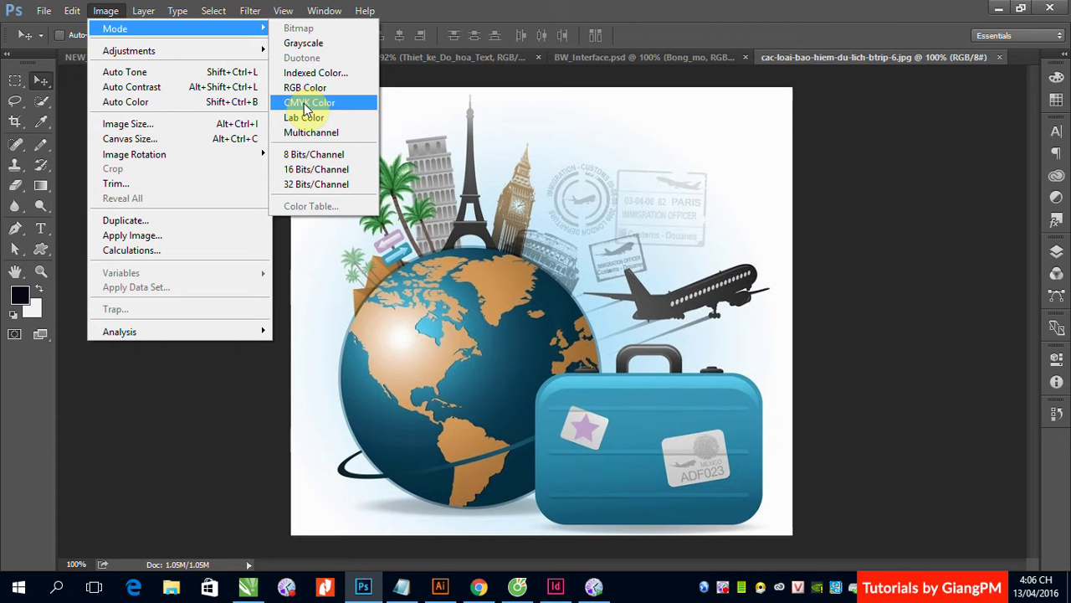
left_click(303, 103)
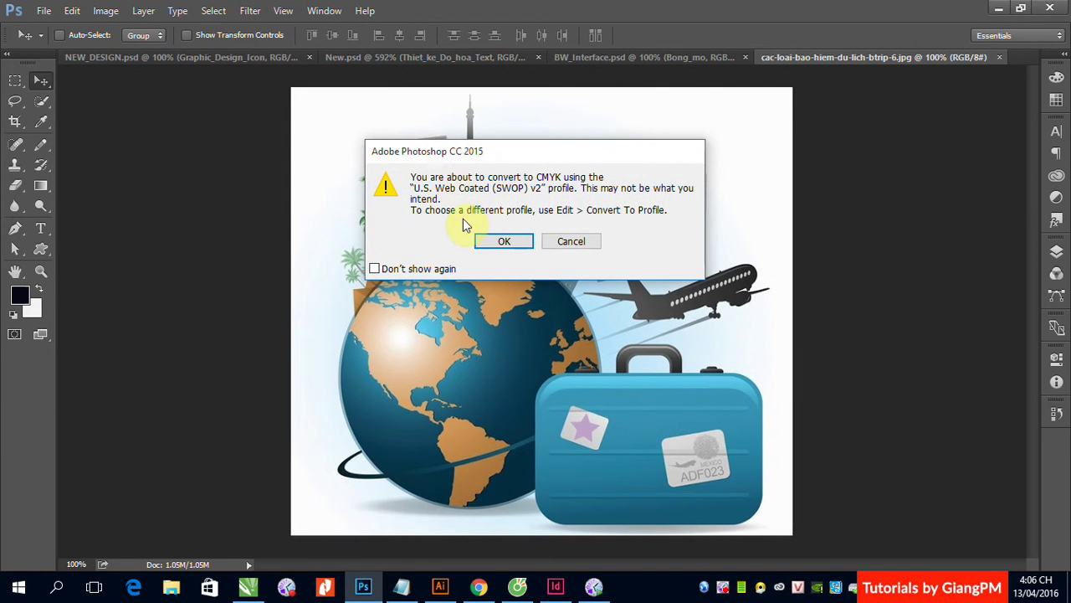
left_click(500, 241)
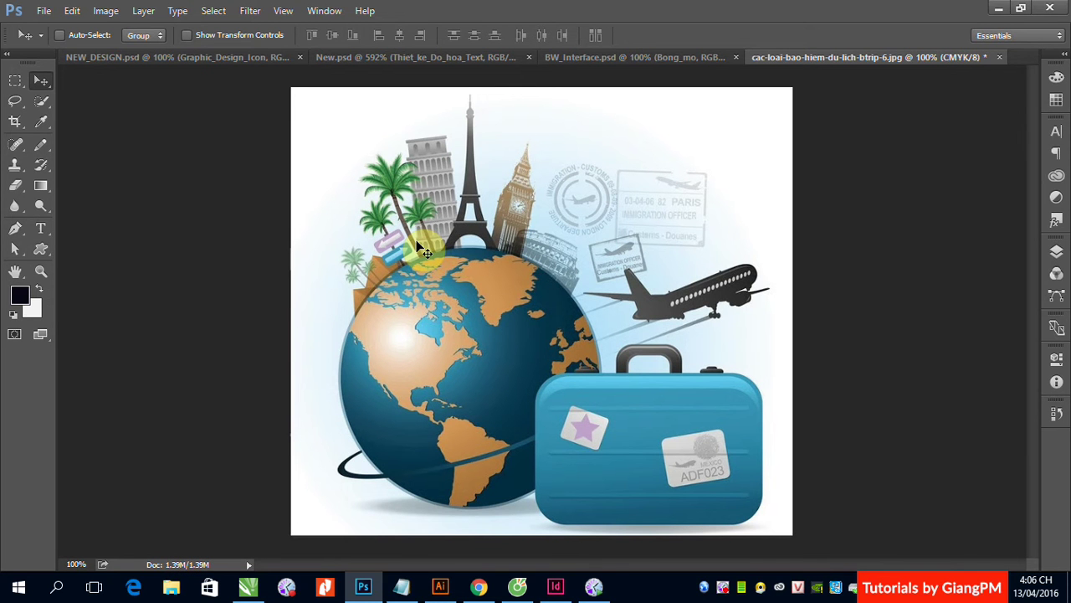
- Try converting the travel image to Grayscale mode, discarding its color information, and undo the conversion
left_click(104, 11)
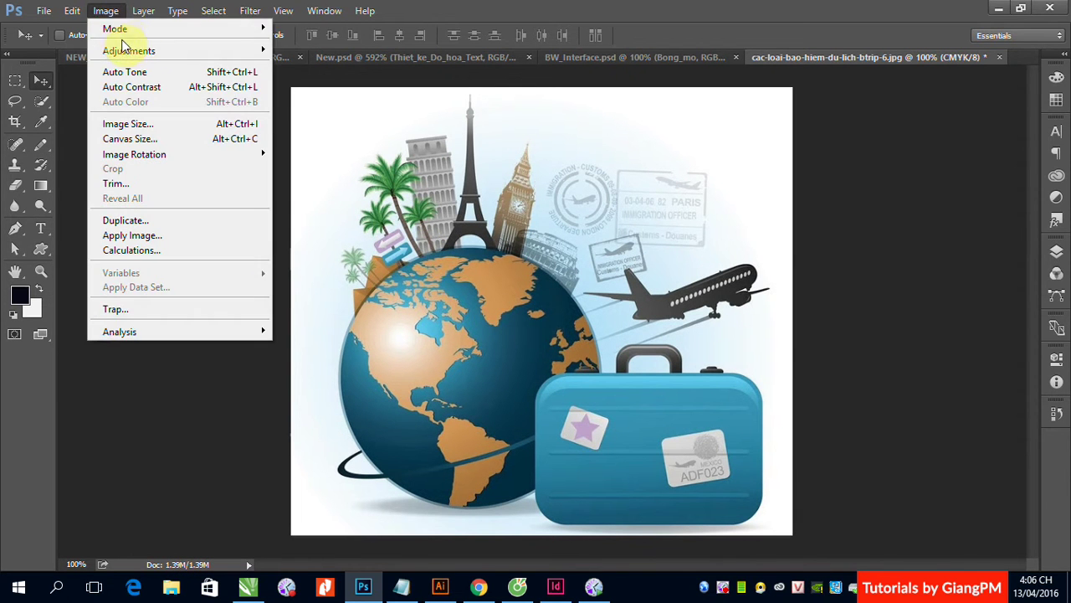
mouse_move(134, 29)
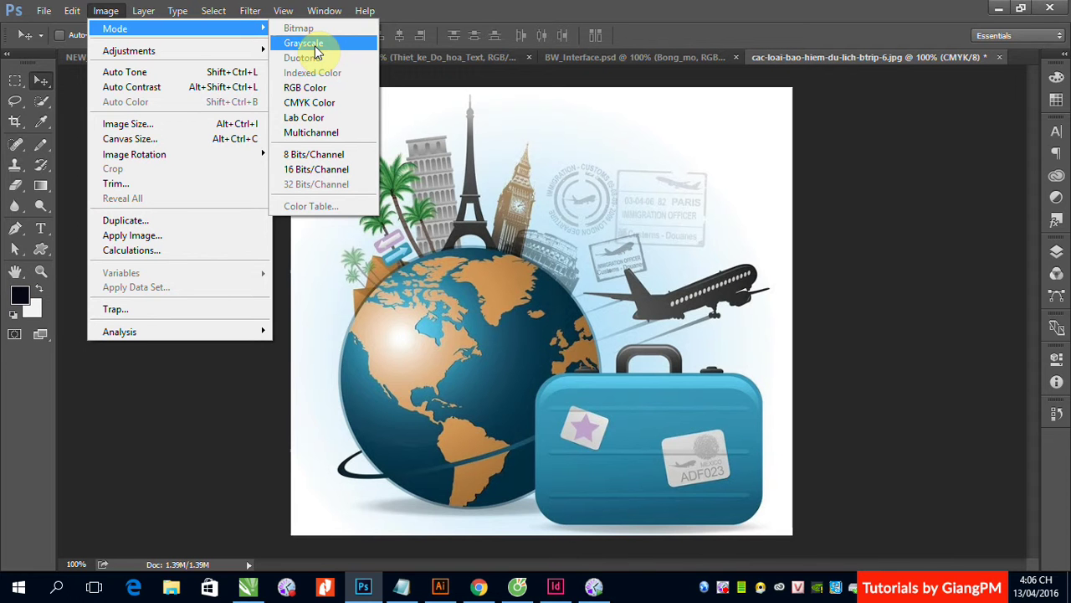
left_click(316, 52)
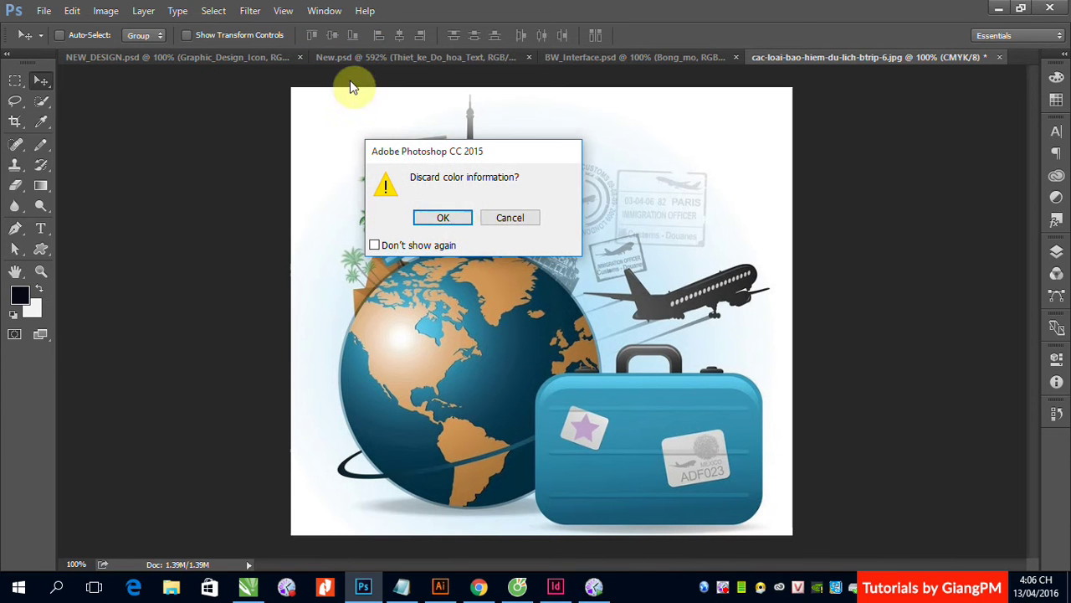
left_click(456, 223)
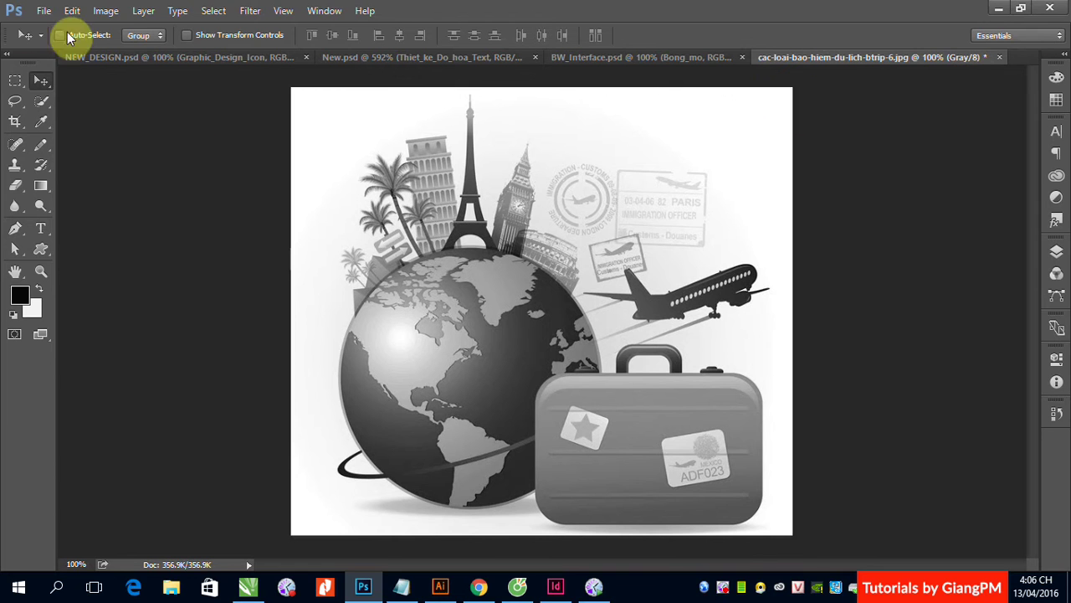
key("ctrl+z")
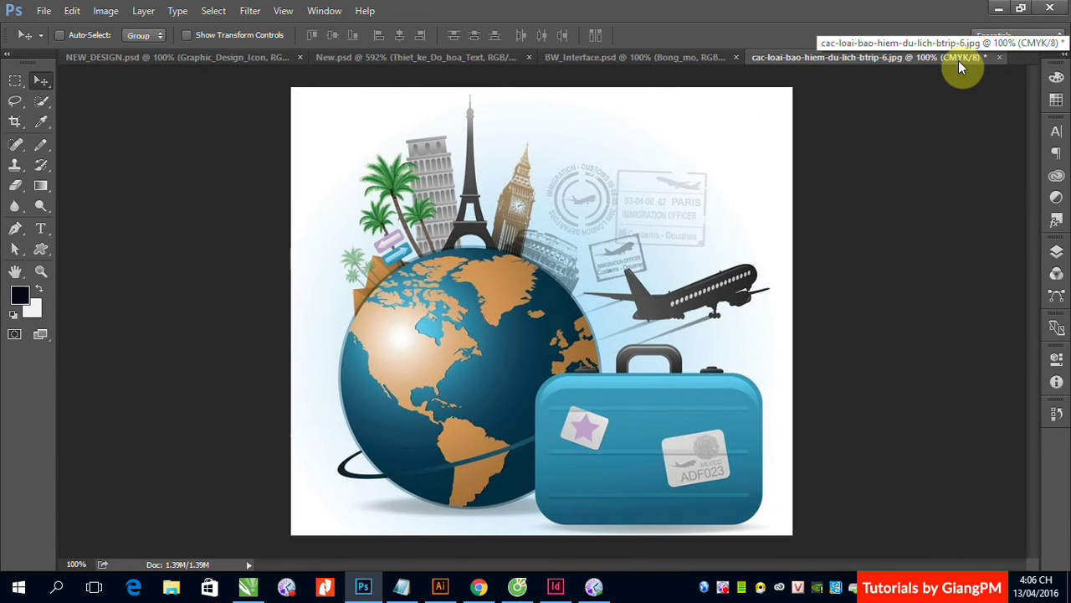
- Set the travel image's resolution to 300 Pixels/Inch and check its image size settings again
left_click(106, 12)
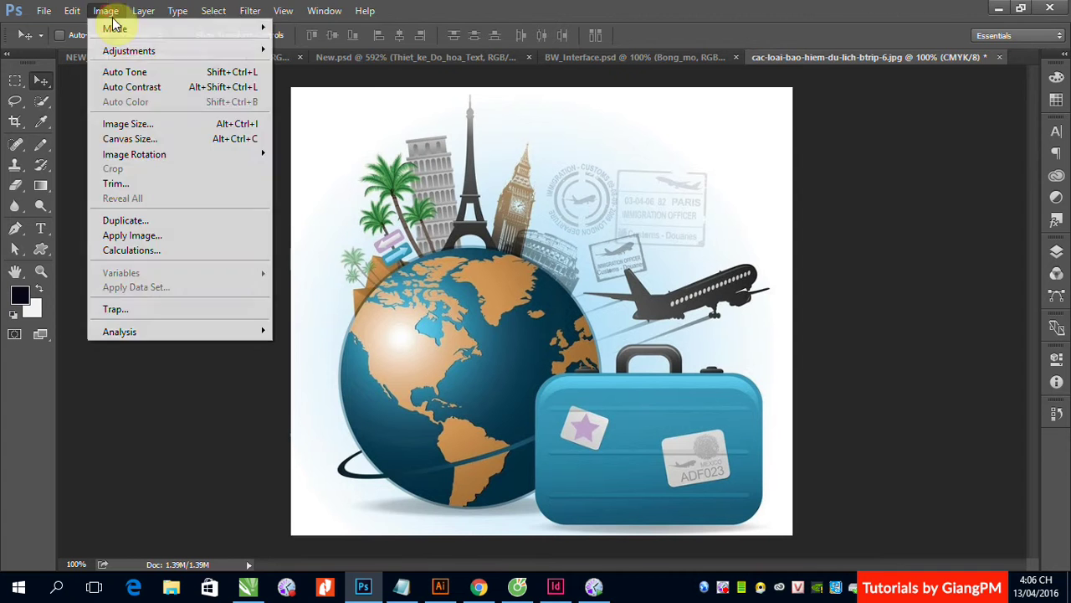
mouse_move(144, 32)
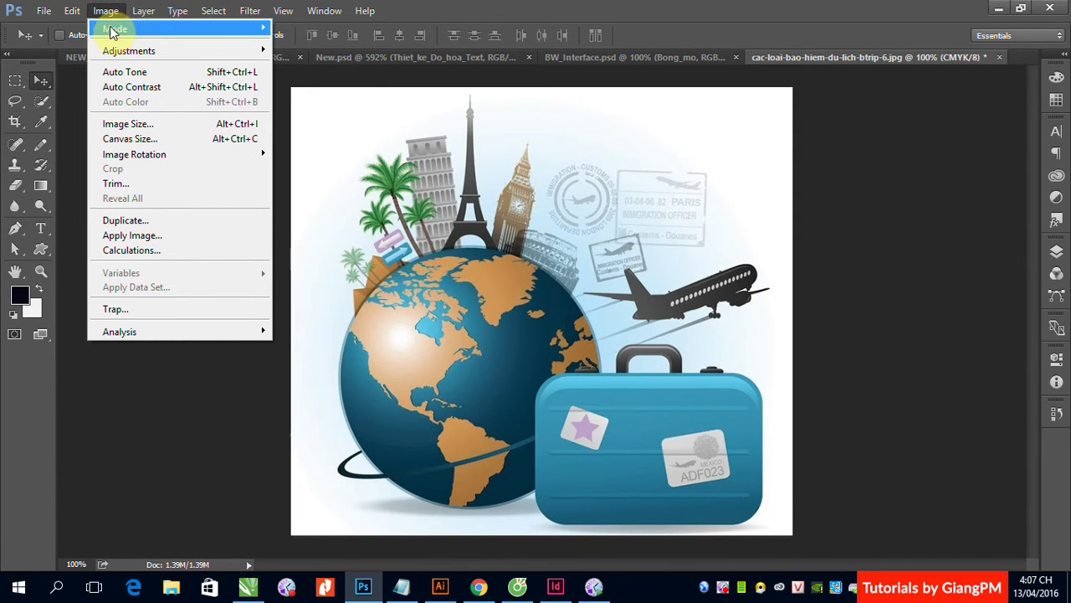
left_click(123, 127)
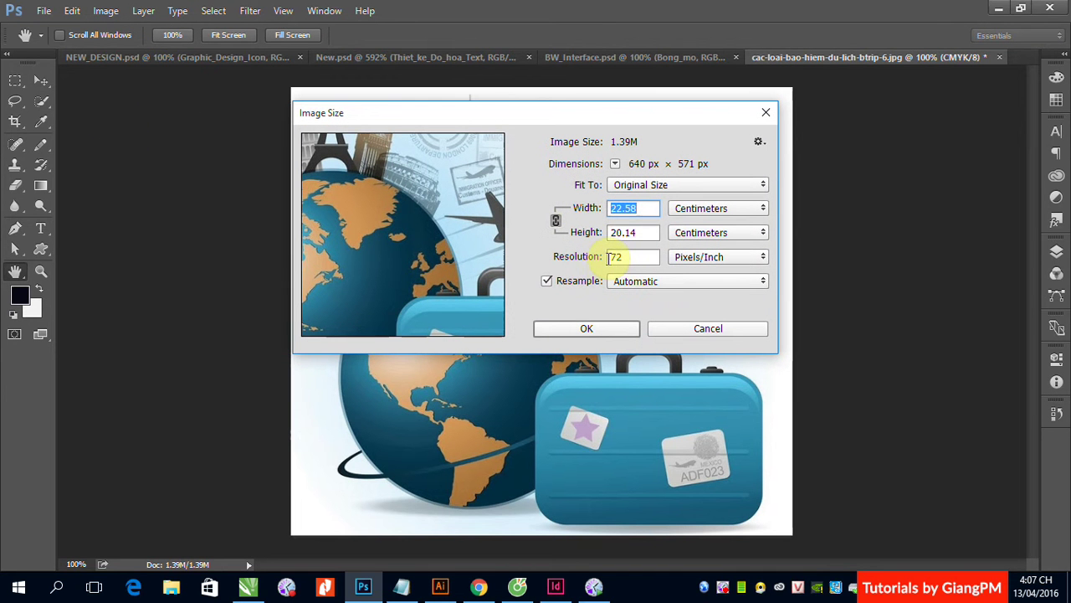
double_click(619, 257)
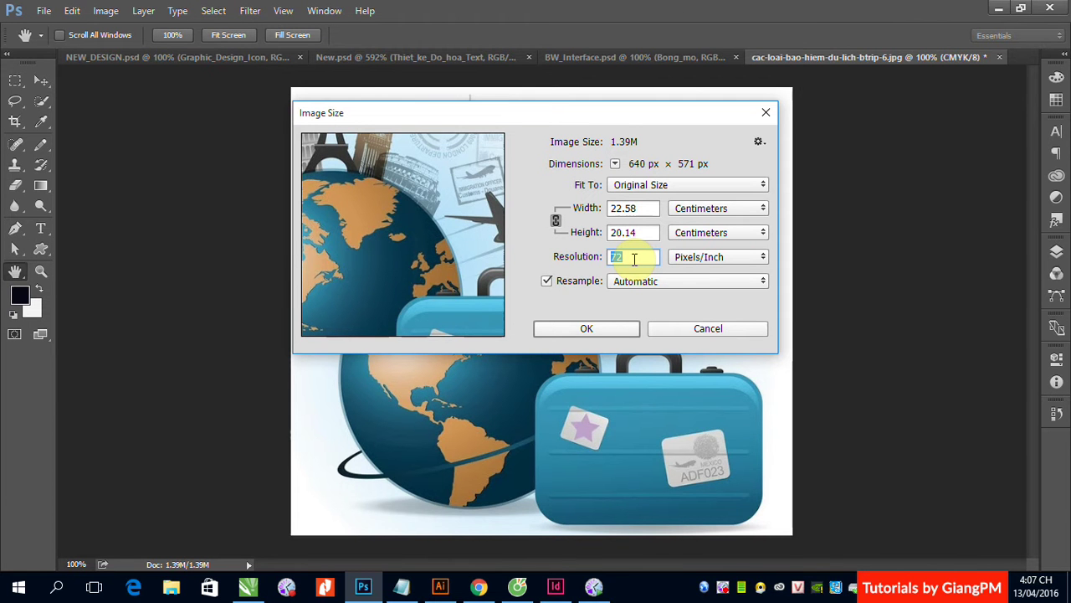
type("300")
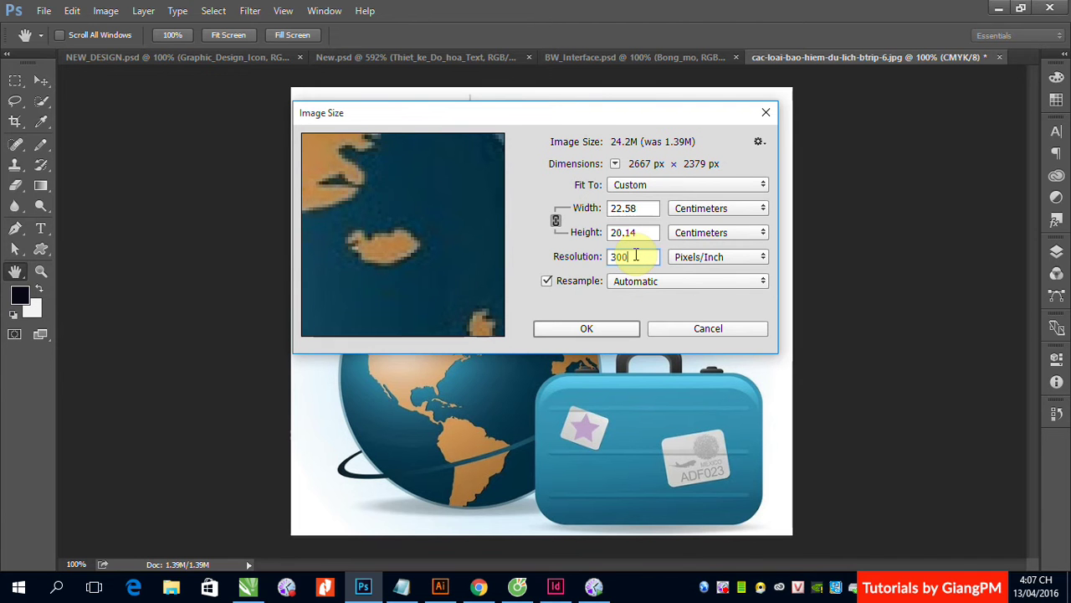
left_click(609, 329)
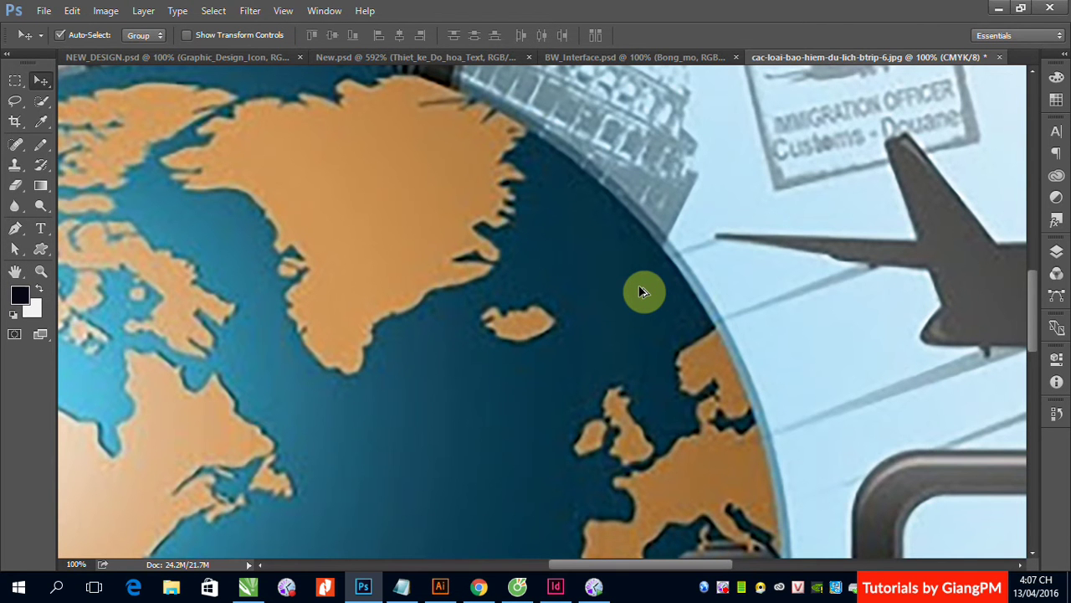
key("ctrl+minus")
key("ctrl+minus")
key("ctrl+minus")
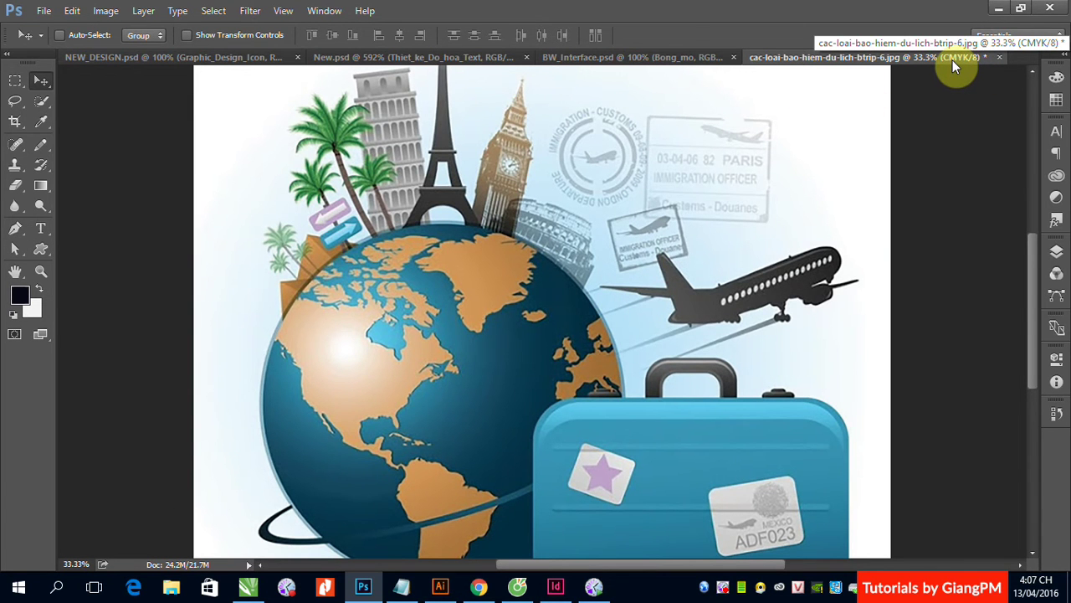
left_click(105, 11)
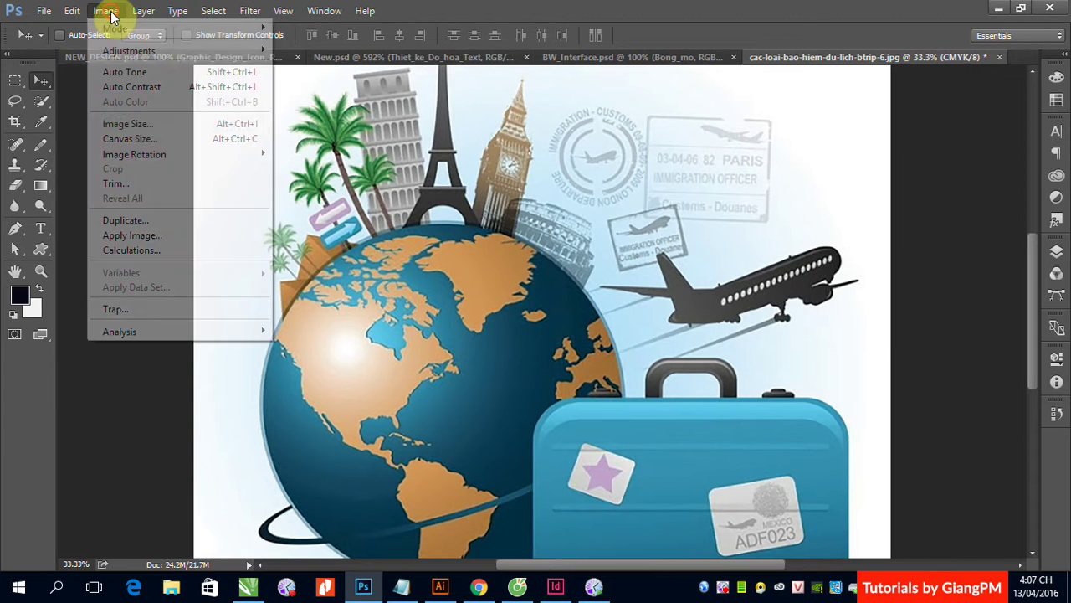
left_click(151, 125)
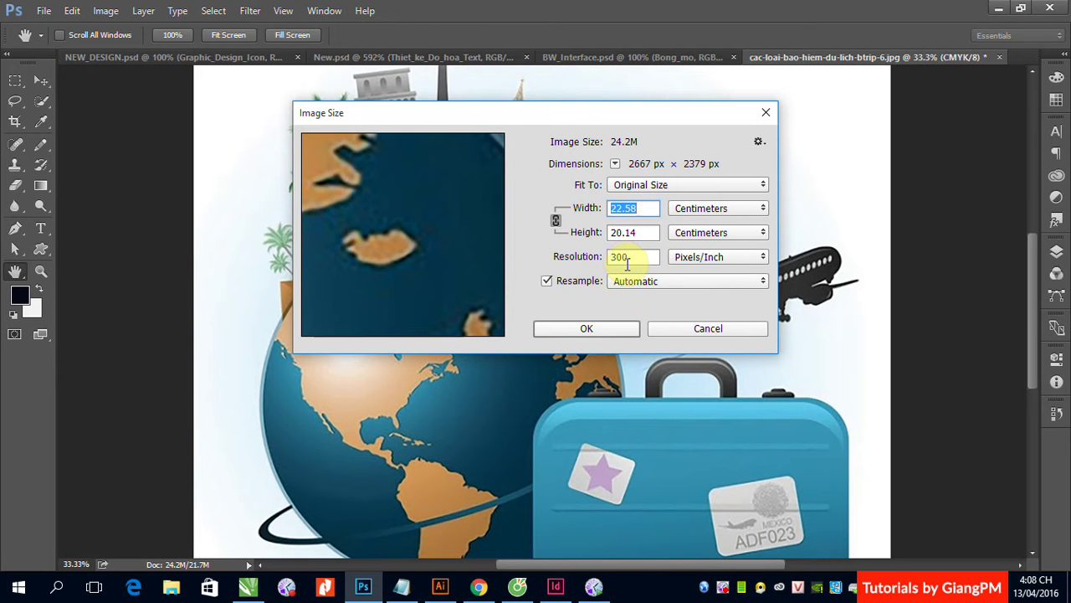
left_click(692, 330)
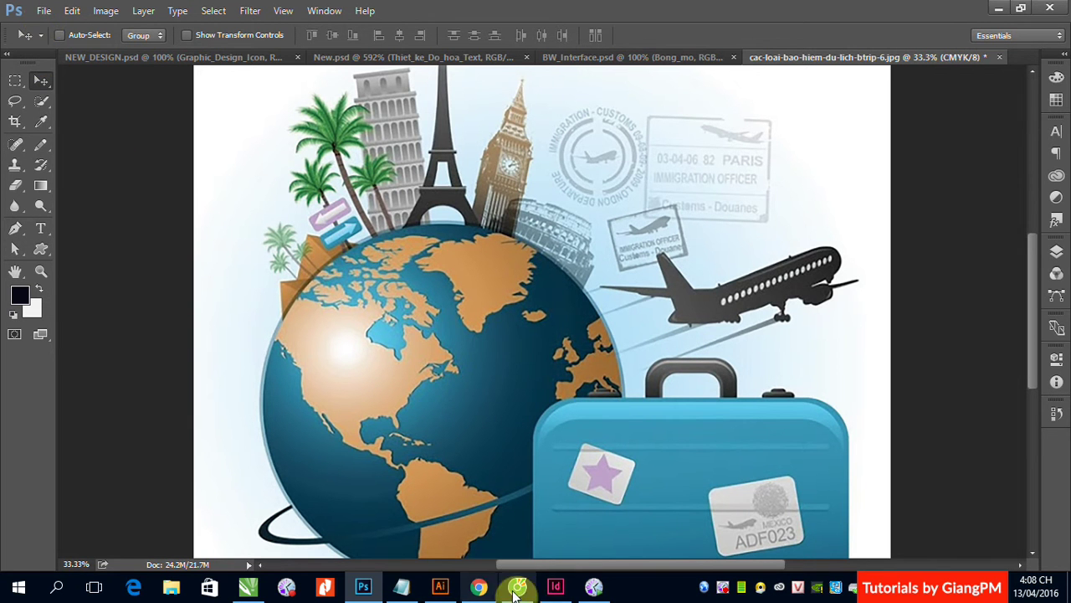
- Close the travel image cac-loai-bao-hiem-du-lich-btrip-6.jpg without saving its changes
left_click(555, 588)
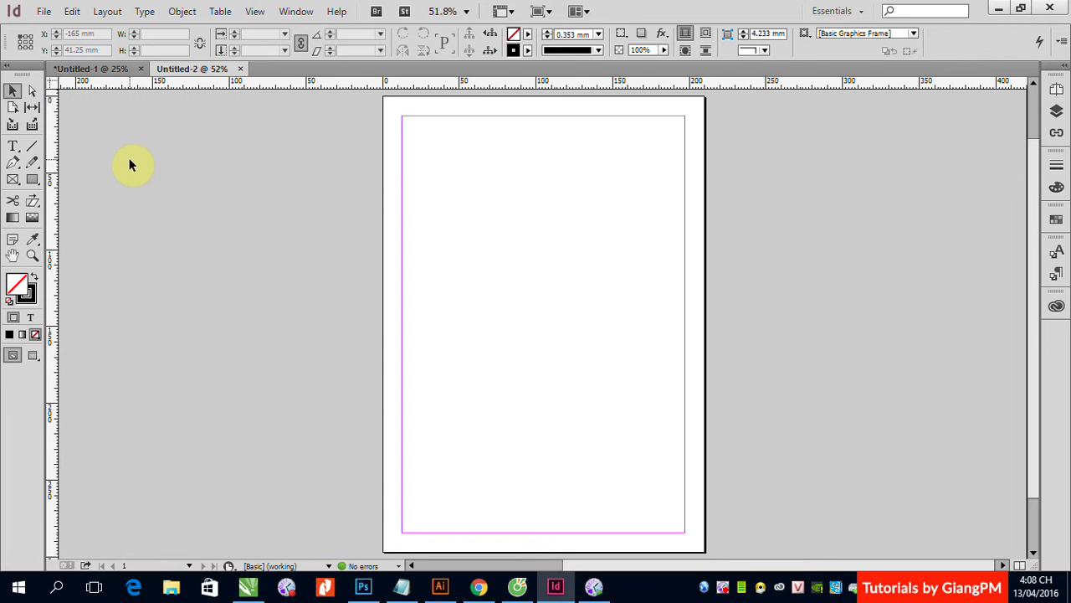
left_click(363, 585)
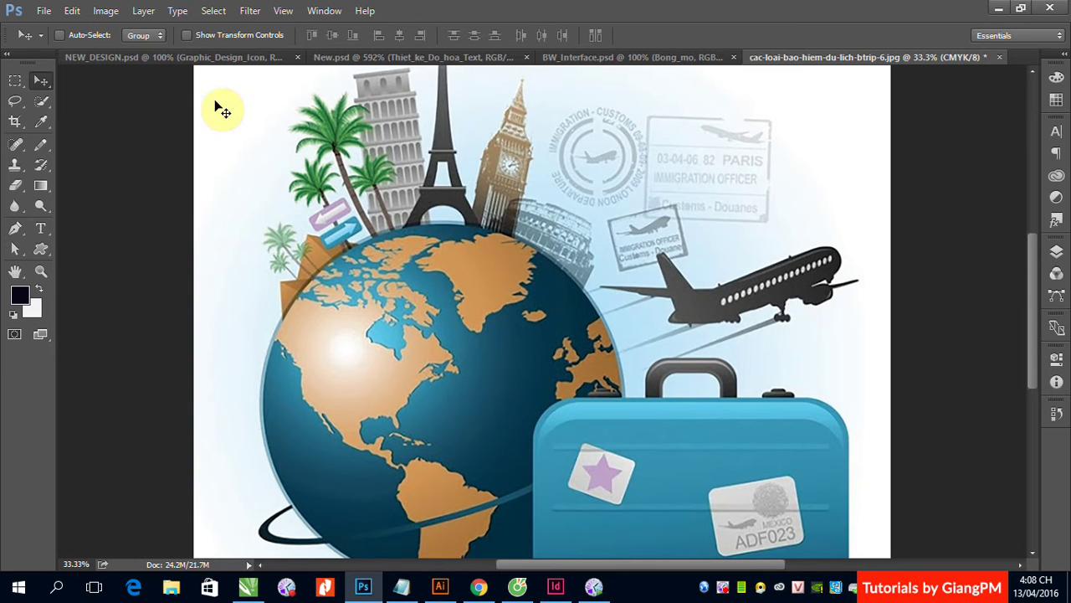
left_click(1000, 57)
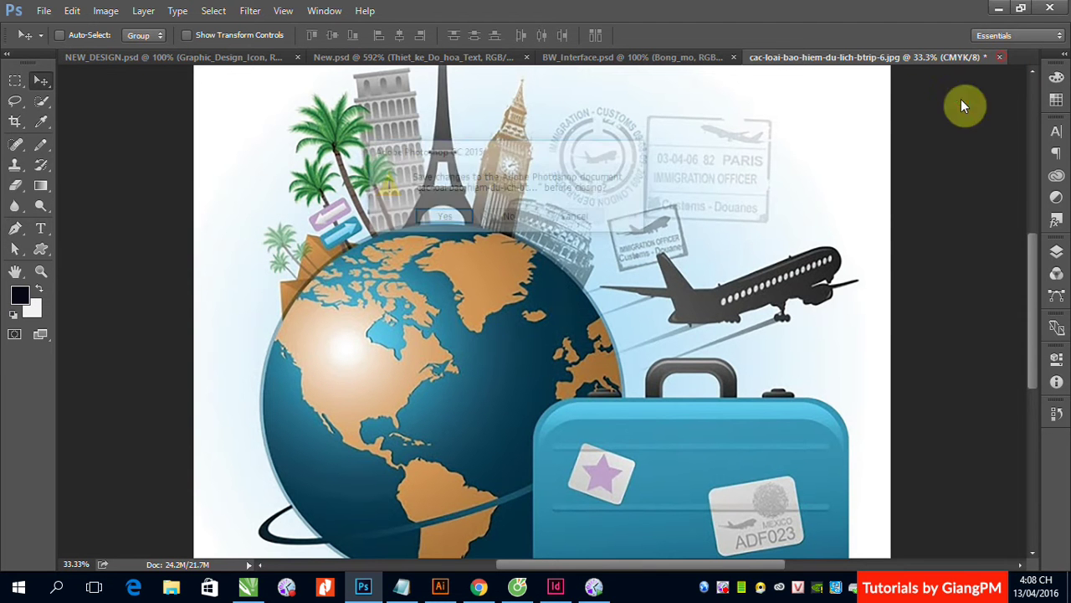
left_click(515, 217)
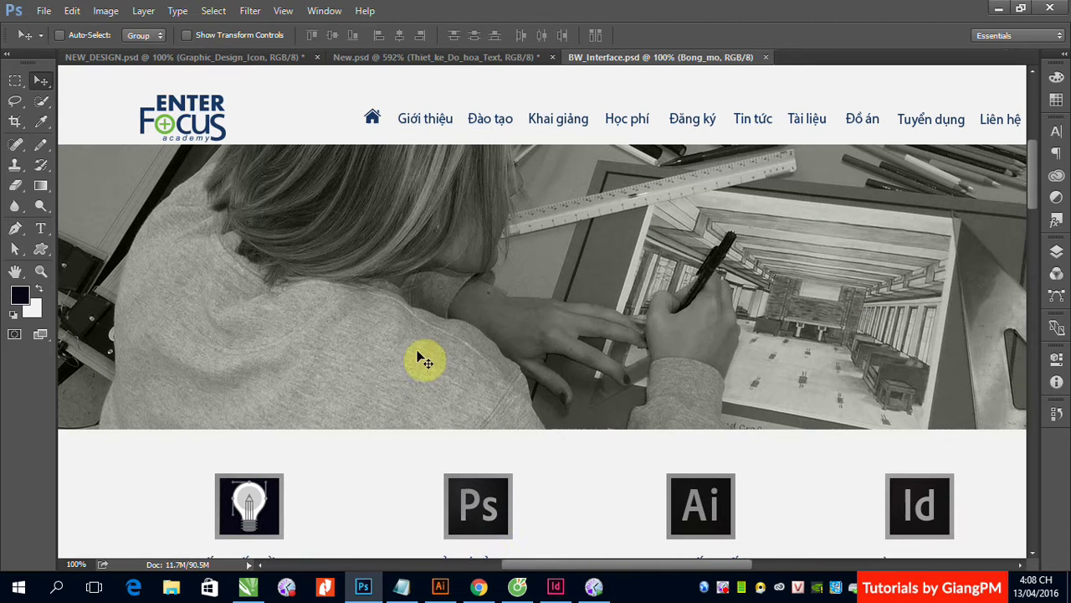
- Switch to InDesign and place cac-loai-bao-hiem-du-lich-btrip-6.jpg from Downloads across the page's margin width, about 185 × 165 mm
left_click(556, 585)
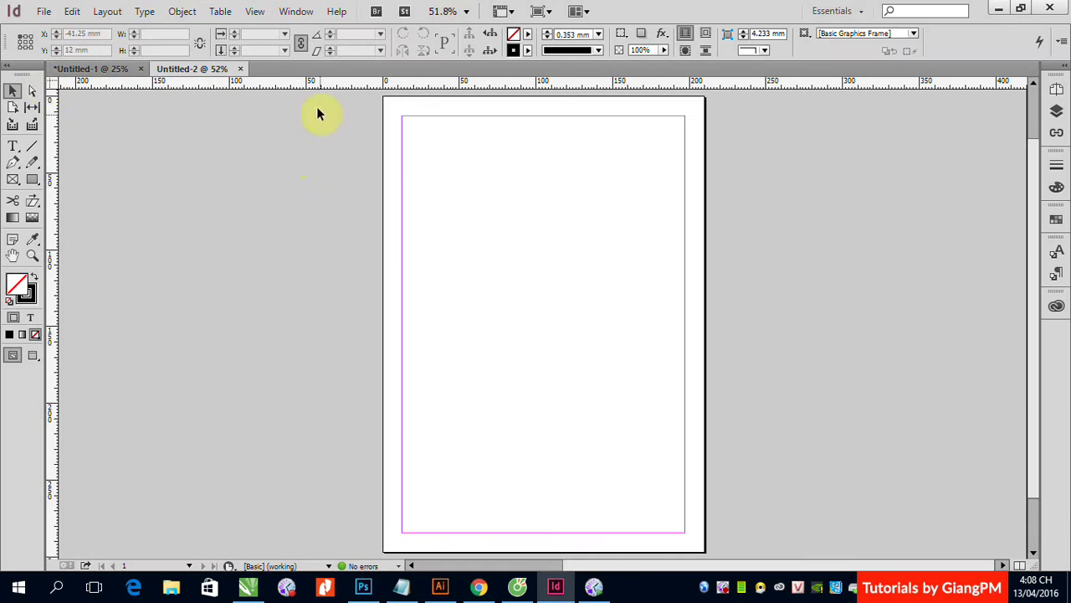
left_click(41, 11)
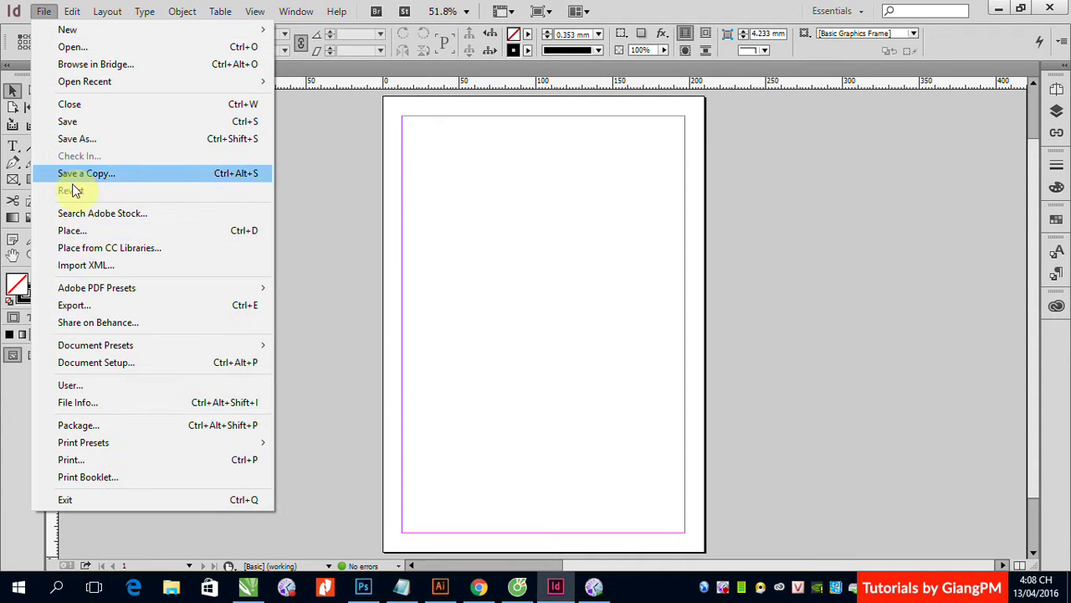
left_click(79, 233)
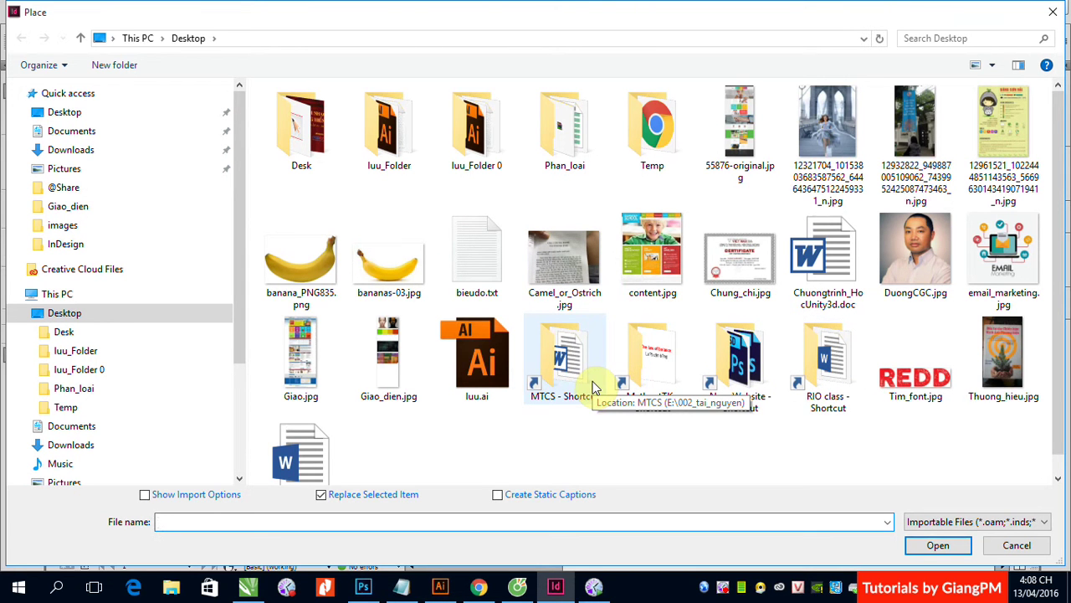
left_click(71, 149)
left_click(301, 239)
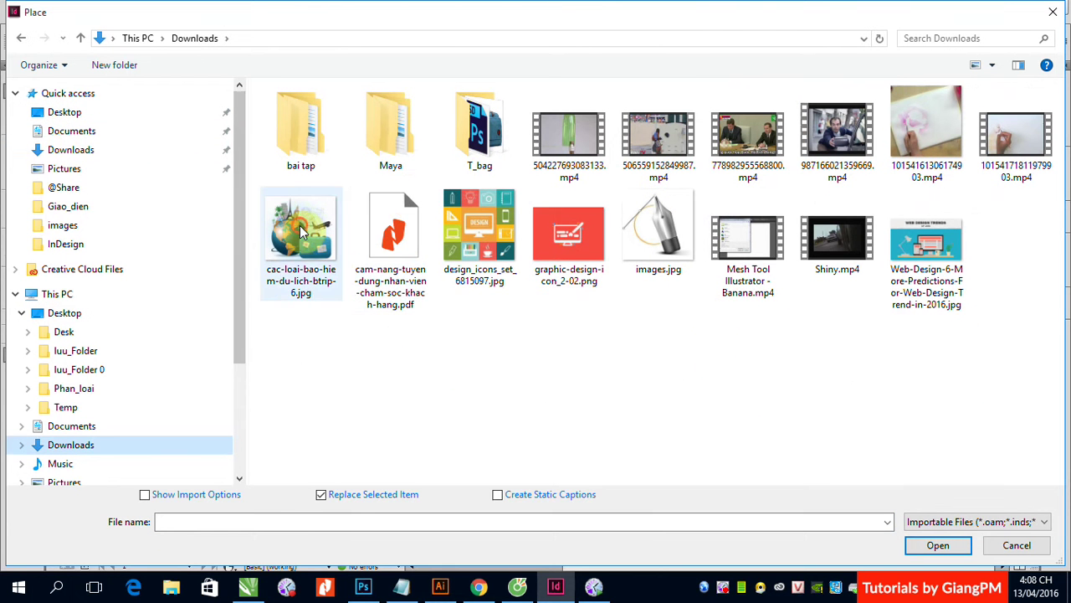
left_click(937, 546)
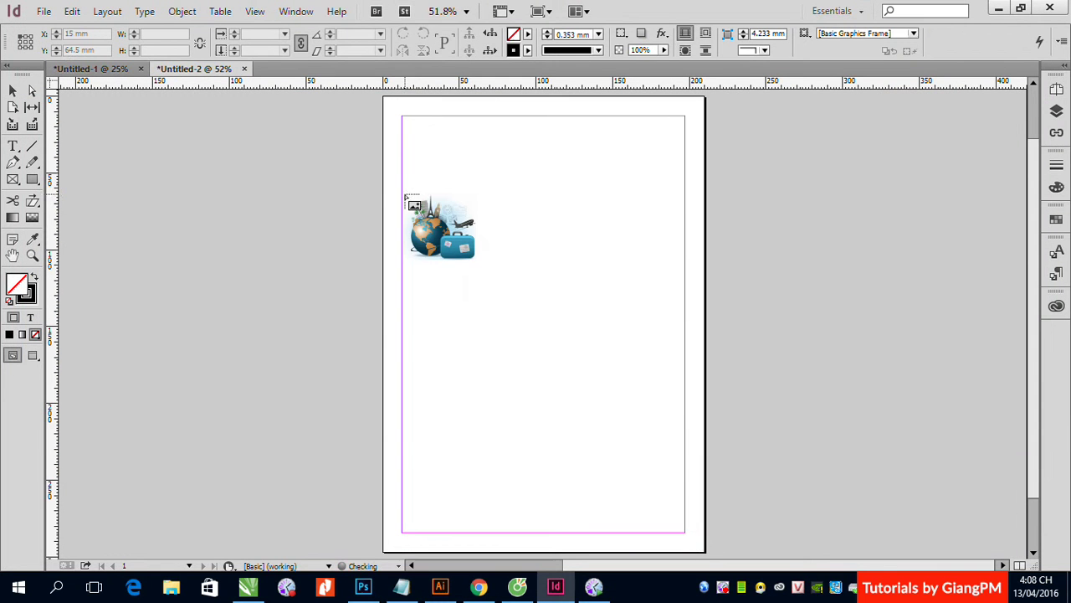
left_click_drag(403, 117, 645, 368)
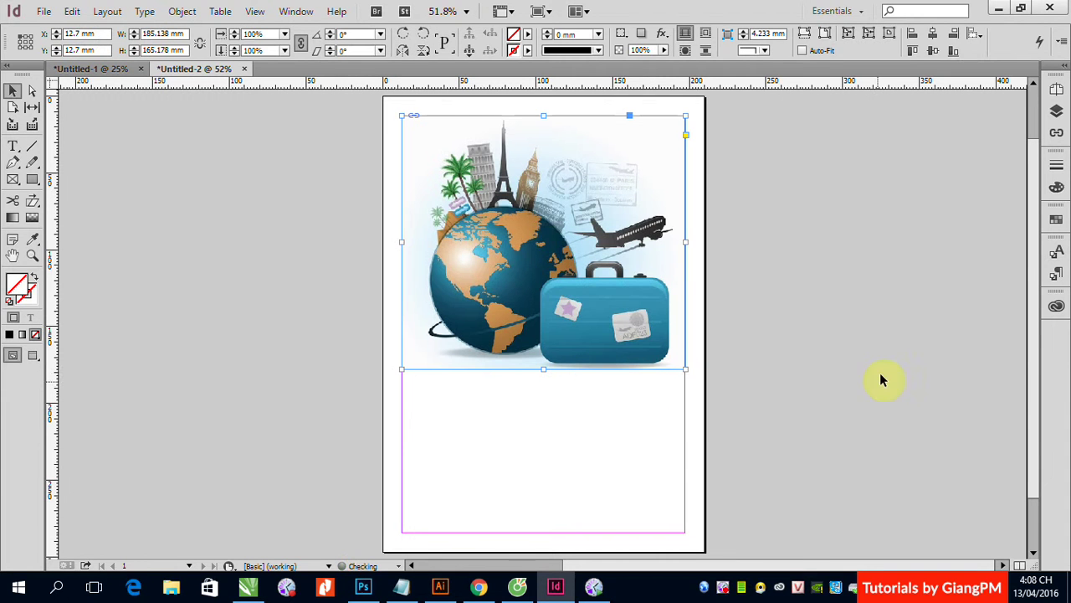
- Examine the placed travel image's full link information, including its color space, actual and effective PPI, and file path
left_click(806, 311)
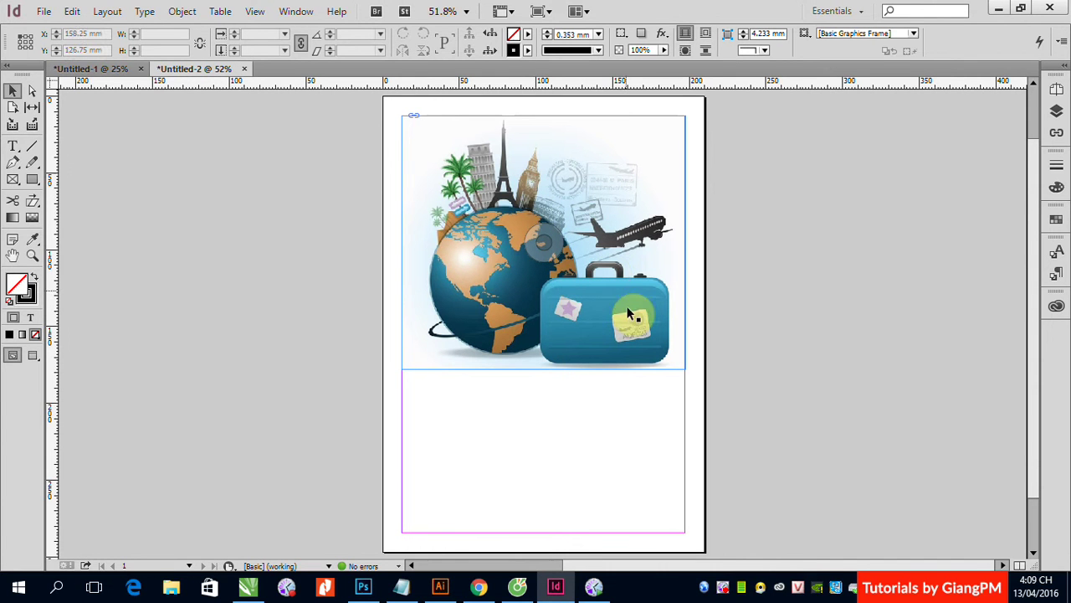
left_click(469, 211)
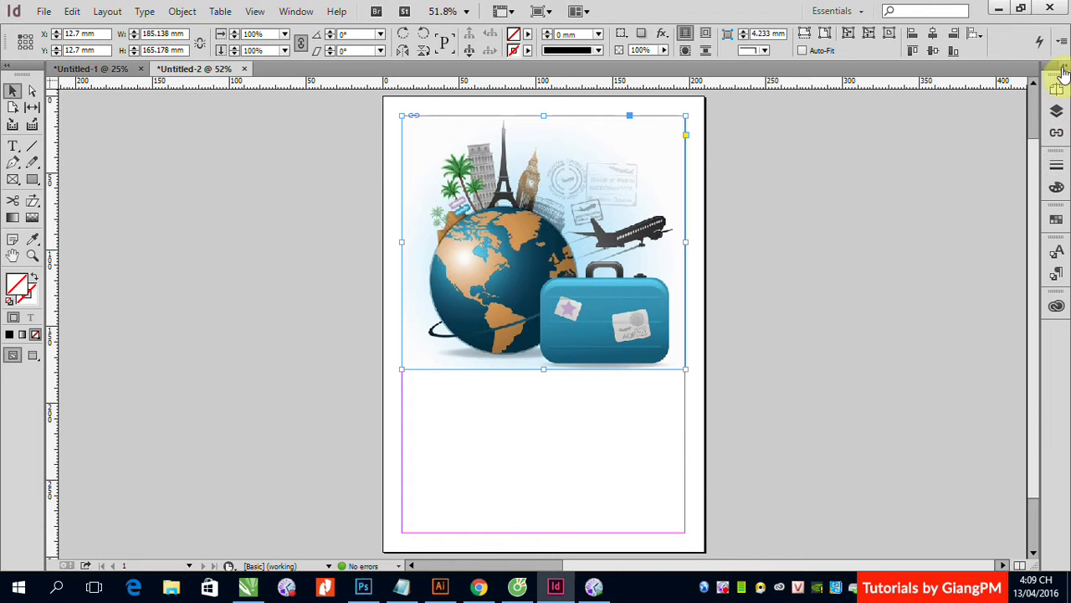
left_click(1056, 139)
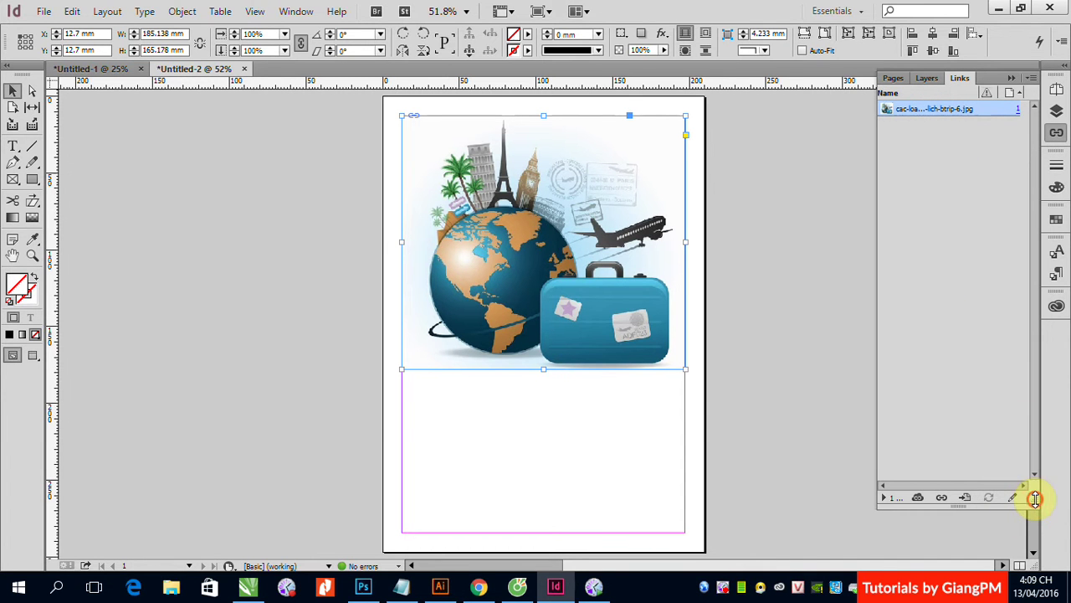
left_click_drag(1035, 499, 1038, 215)
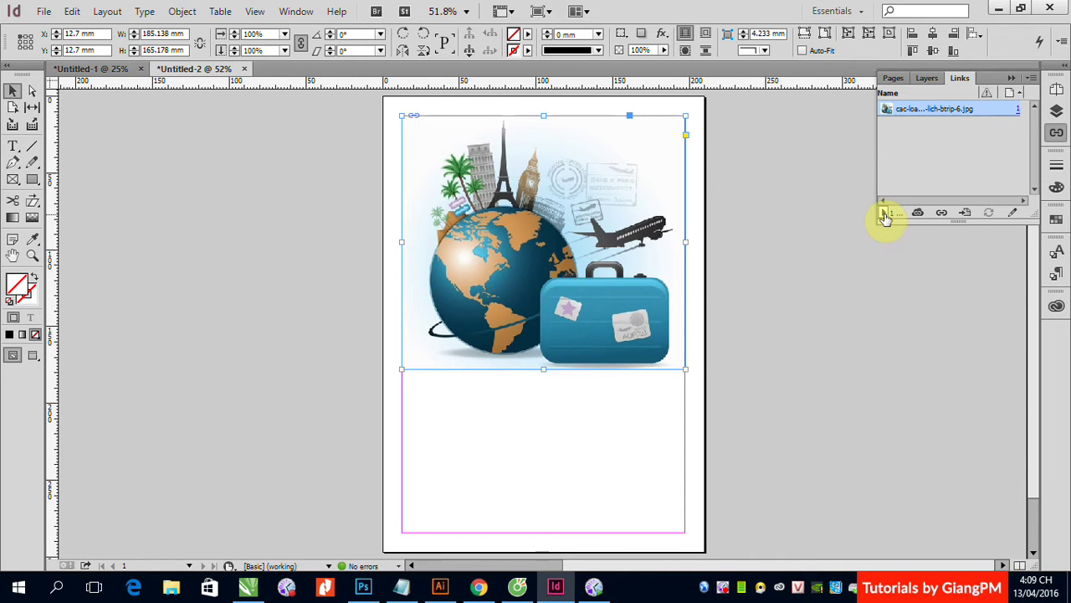
left_click(884, 214)
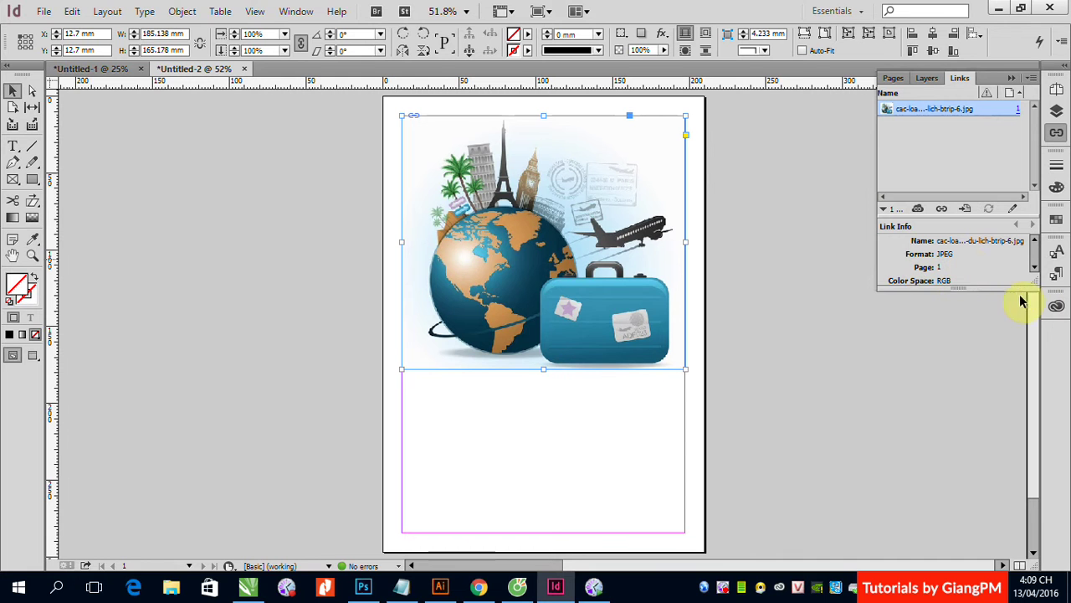
left_click_drag(1028, 287, 1011, 470)
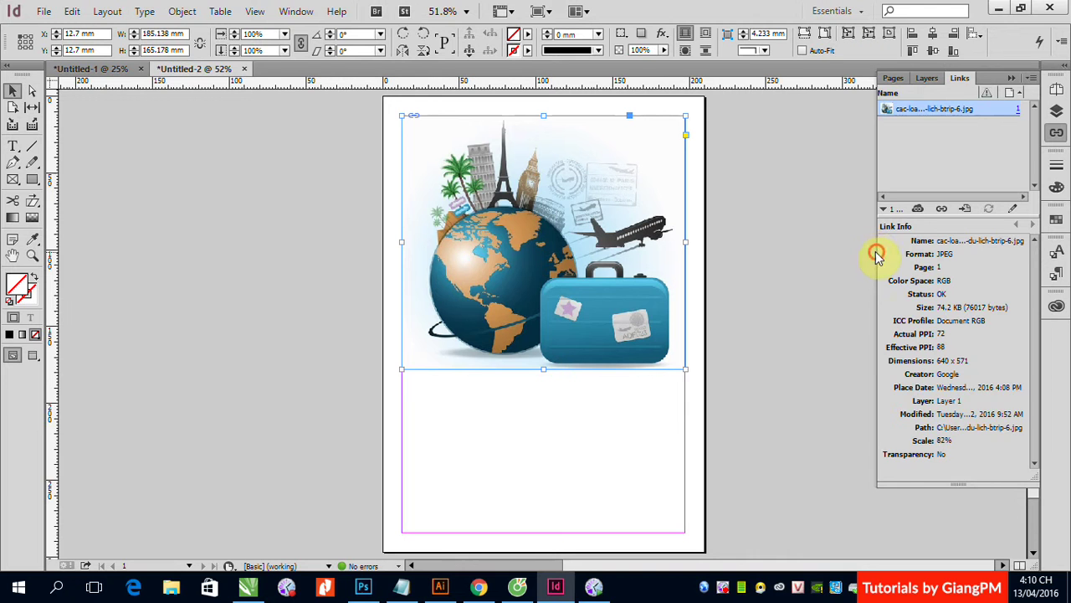
left_click_drag(875, 251, 792, 249)
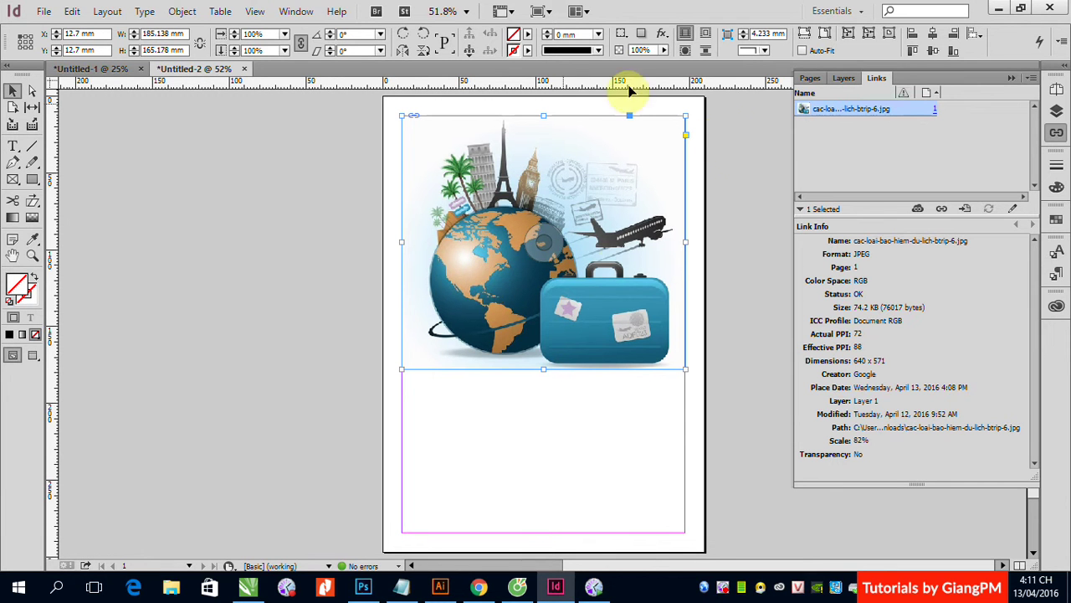
left_click(363, 585)
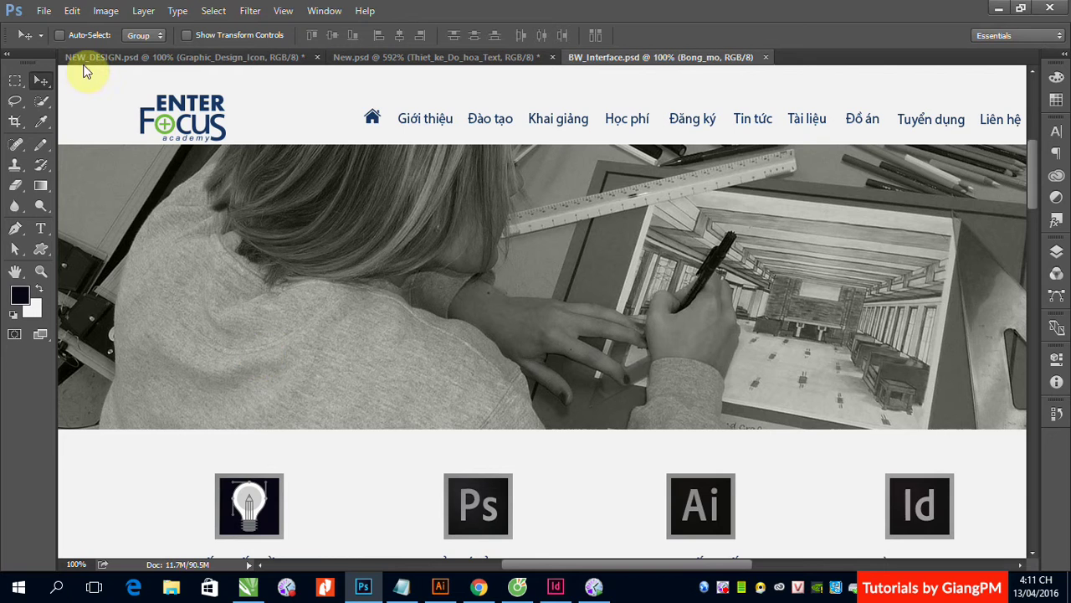
left_click(42, 11)
left_click(55, 47)
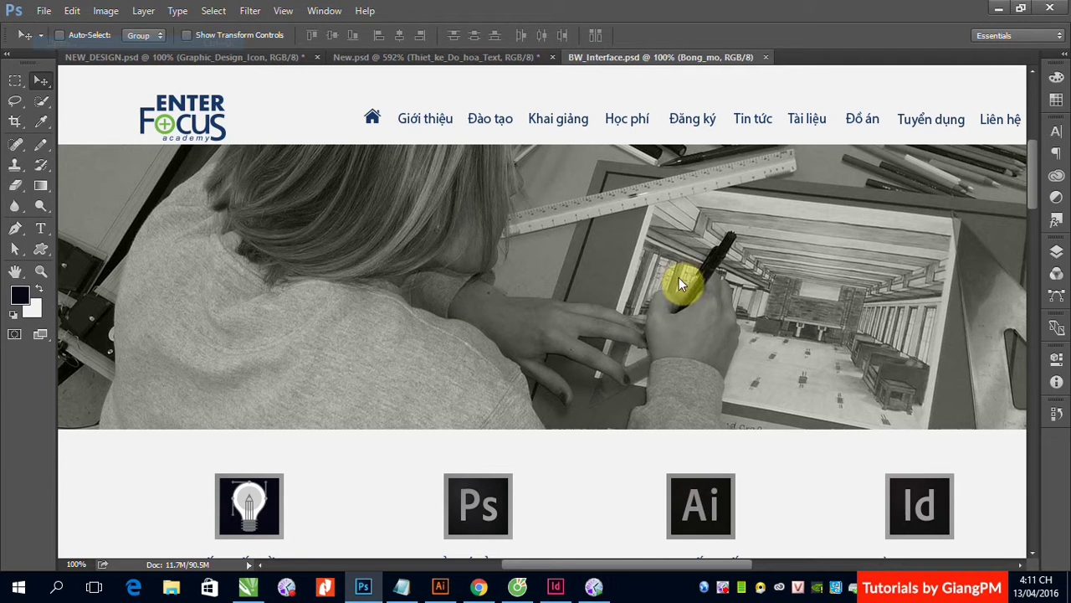
left_click(390, 252)
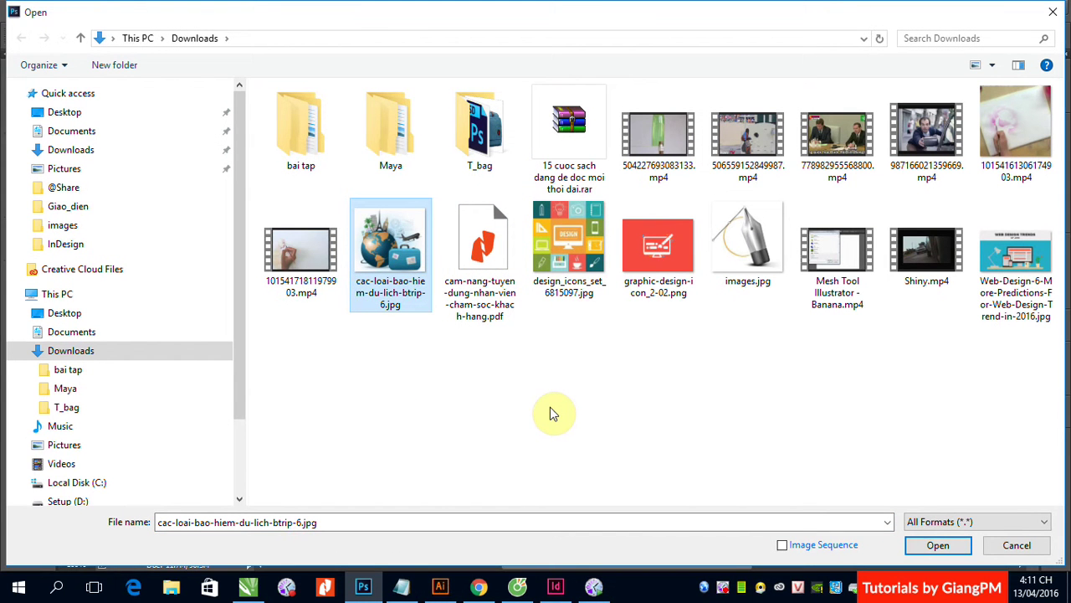
left_click_drag(394, 251, 398, 426)
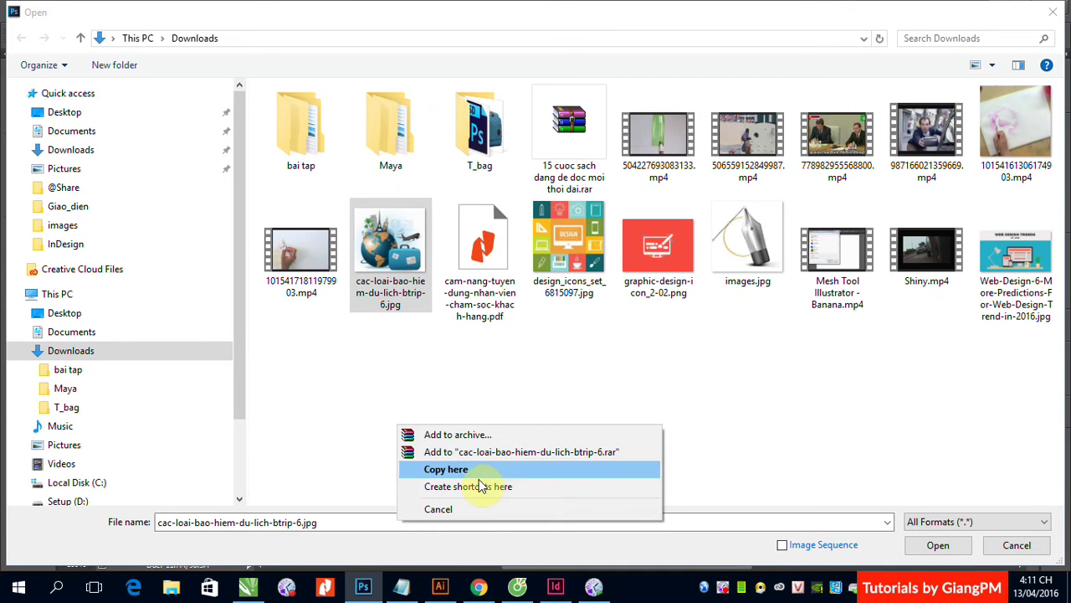
left_click(484, 359)
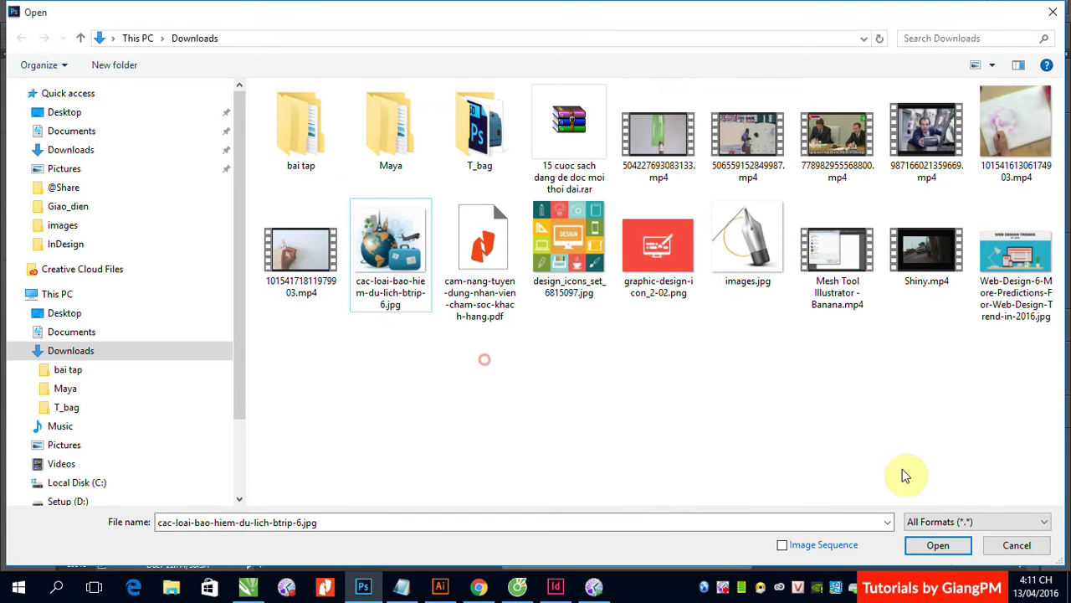
left_click(1016, 544)
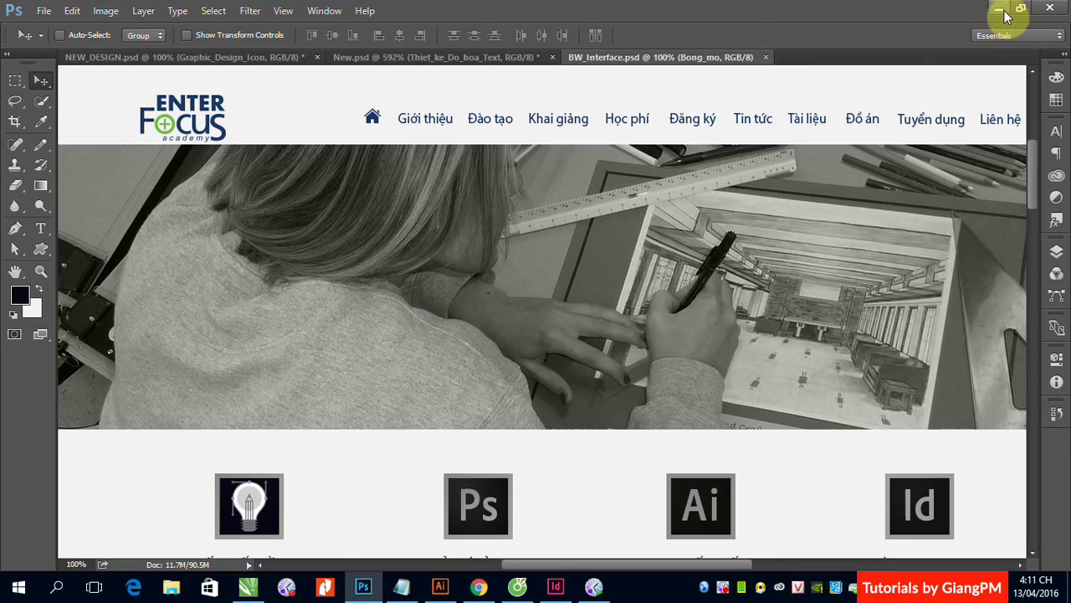
- Clear the open windows from the desktop and duplicate cac-loai-bao-hiem-du-lich-btrip-6.jpg within the Downloads folder
left_click(1004, 14)
left_click(998, 12)
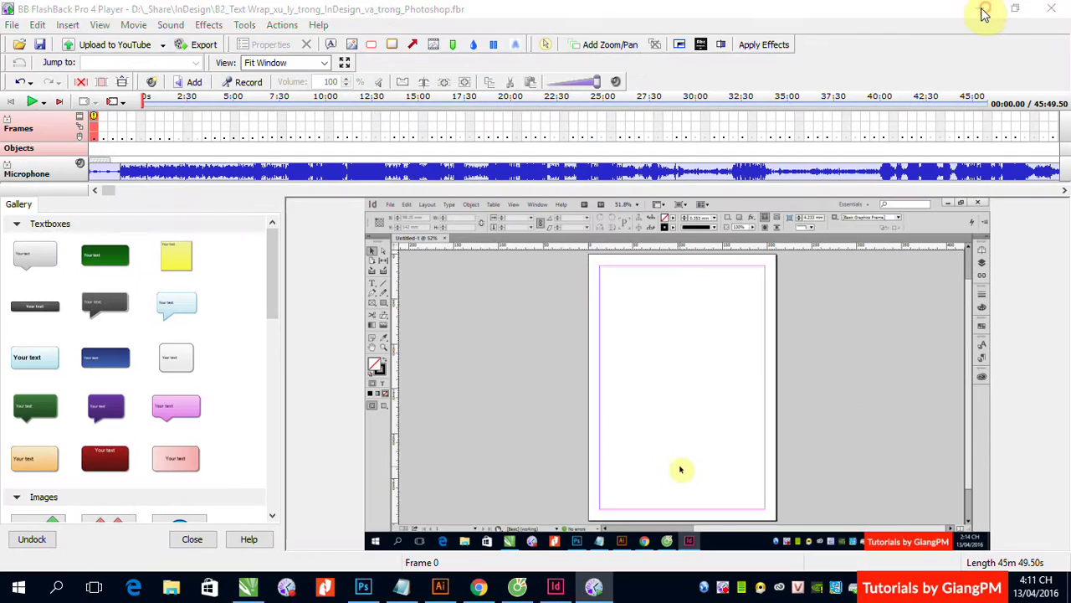
left_click(984, 12)
left_click(980, 10)
left_click(983, 11)
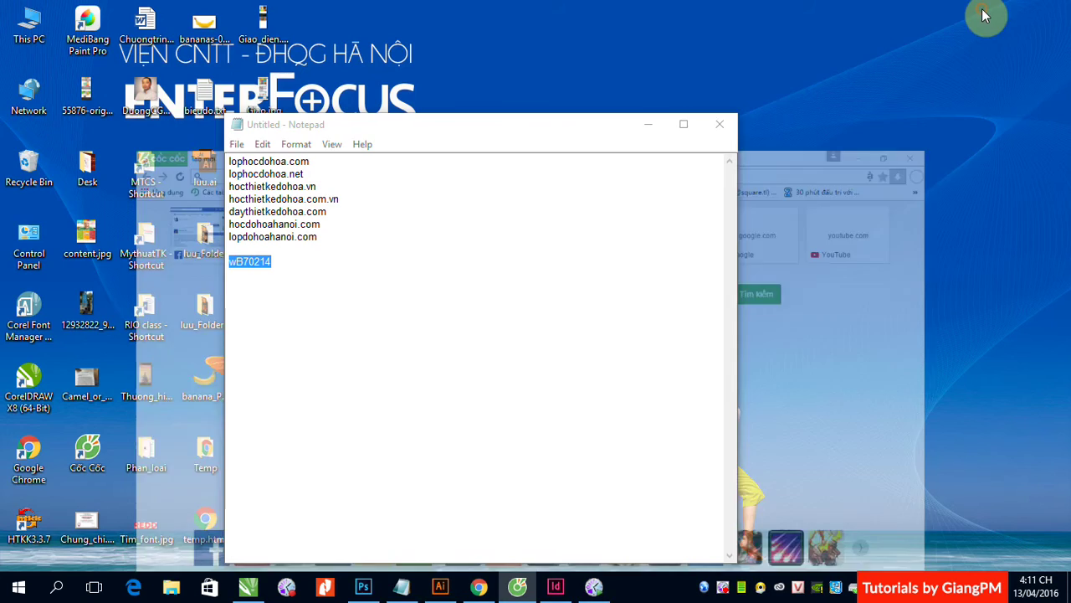
left_click(648, 124)
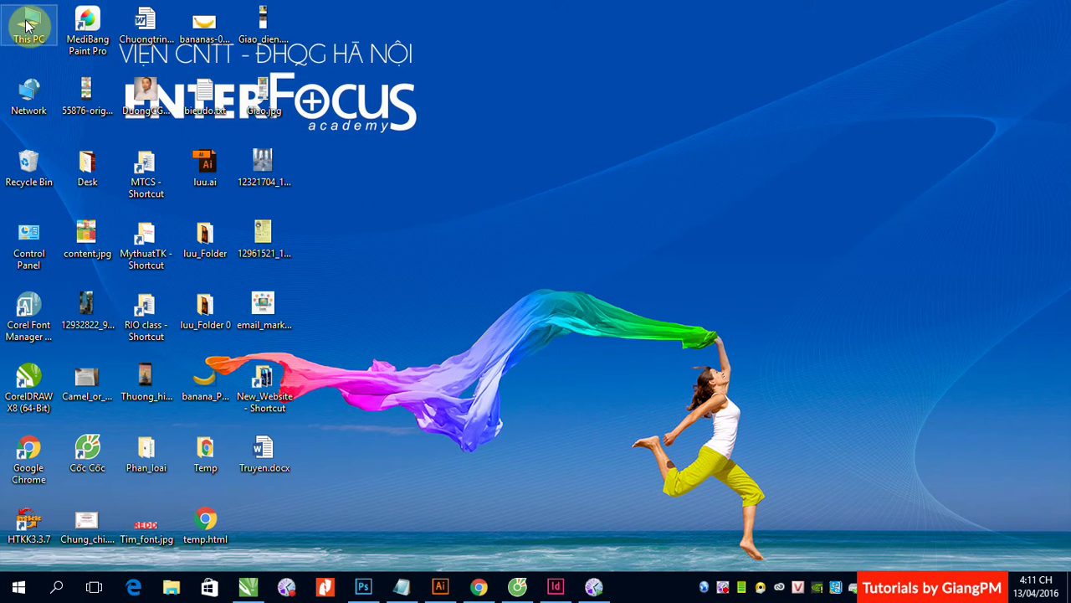
key("super+e")
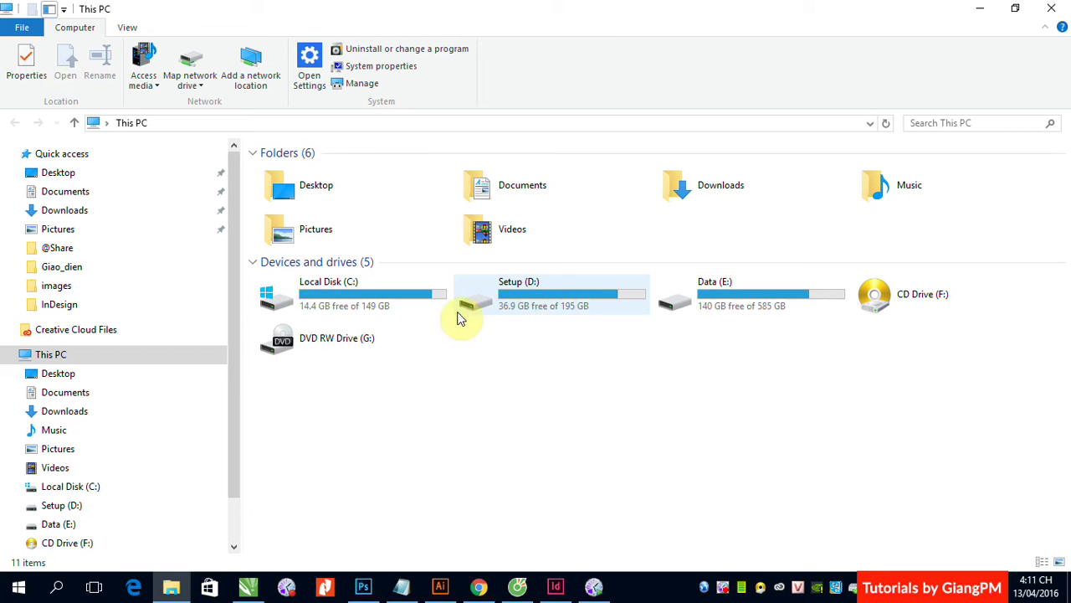
double_click(677, 186)
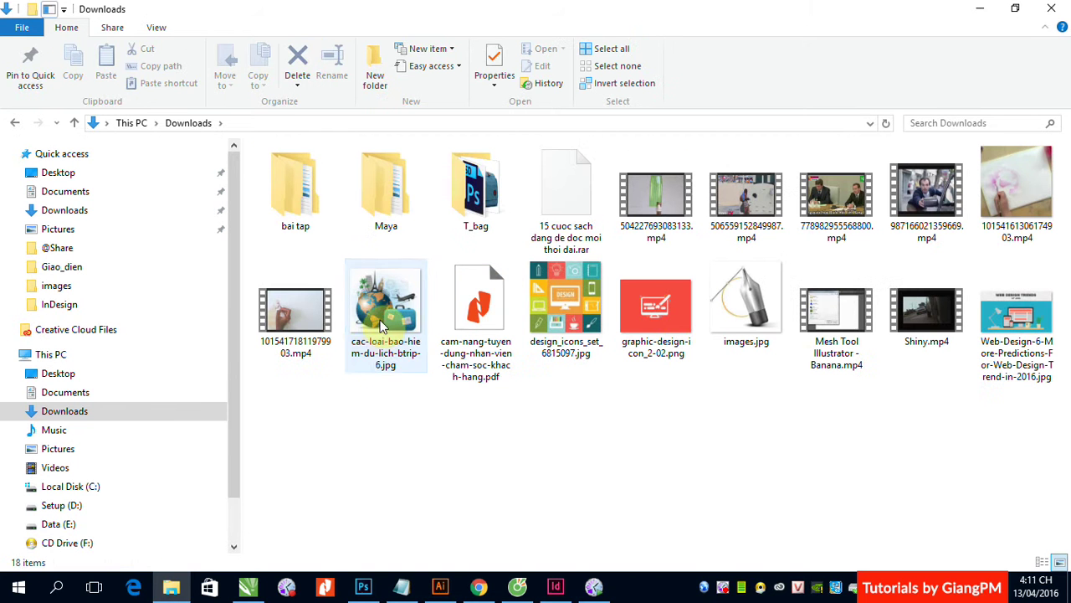
left_click_drag(381, 305, 429, 489)
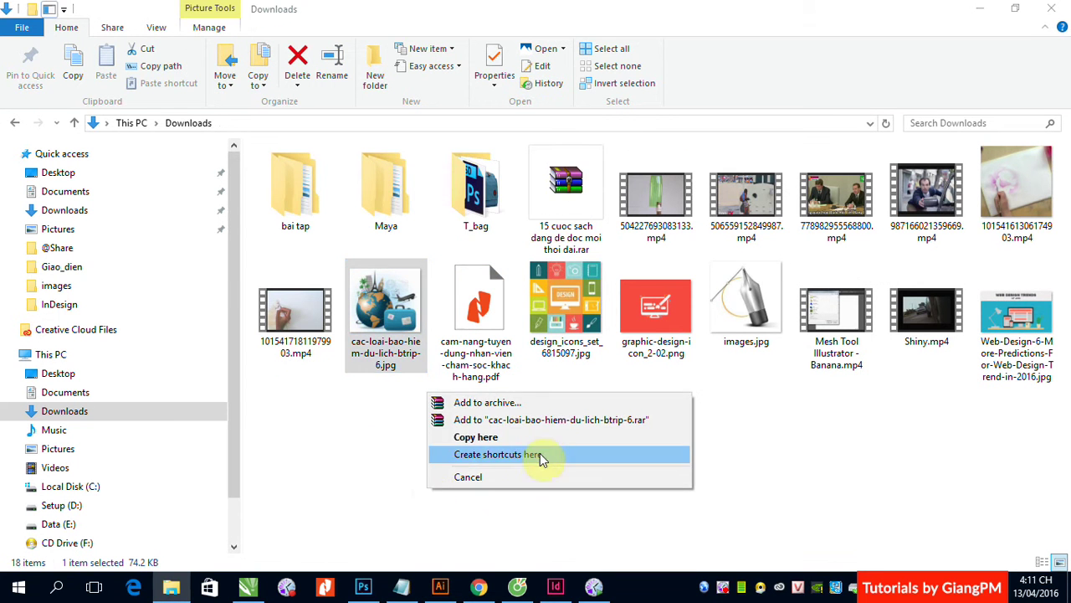
left_click(503, 437)
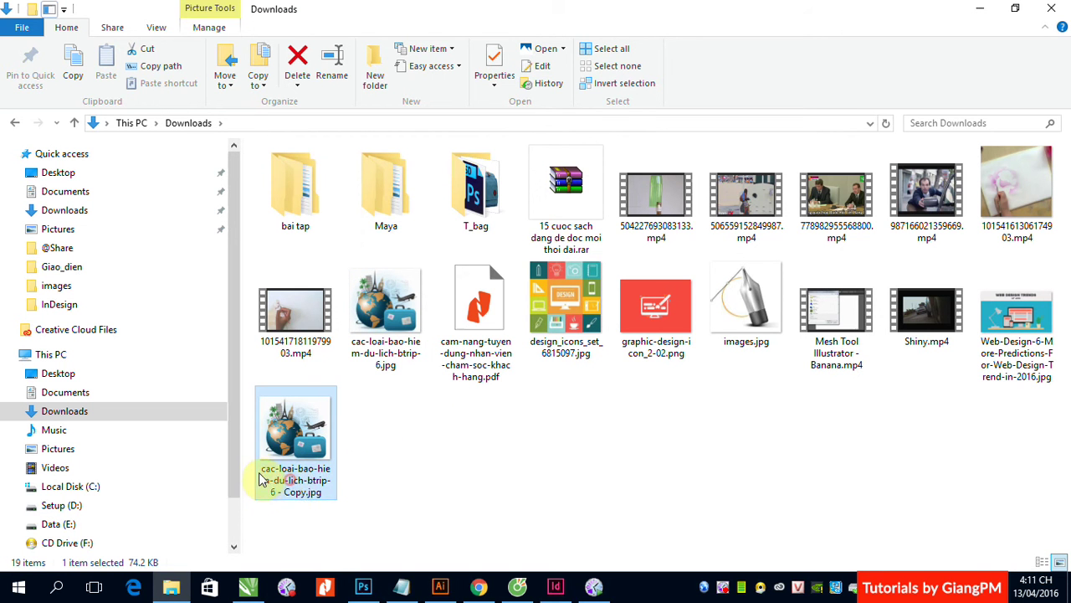
- Rename the duplicated travel image as Du_lich.jpg
left_click(264, 476)
type("Du")
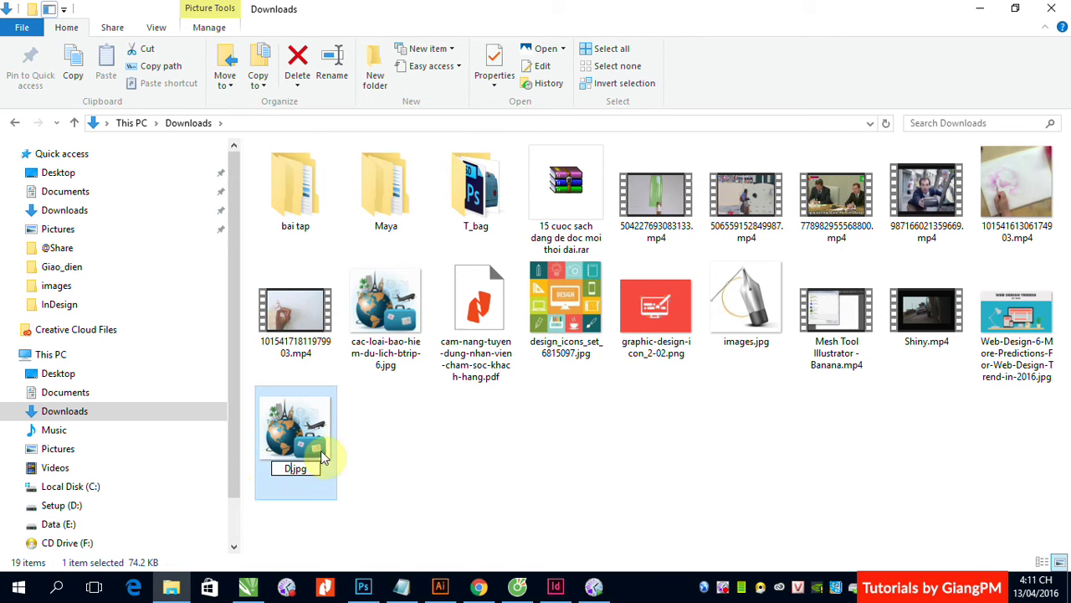
type("_lich")
left_click(515, 435)
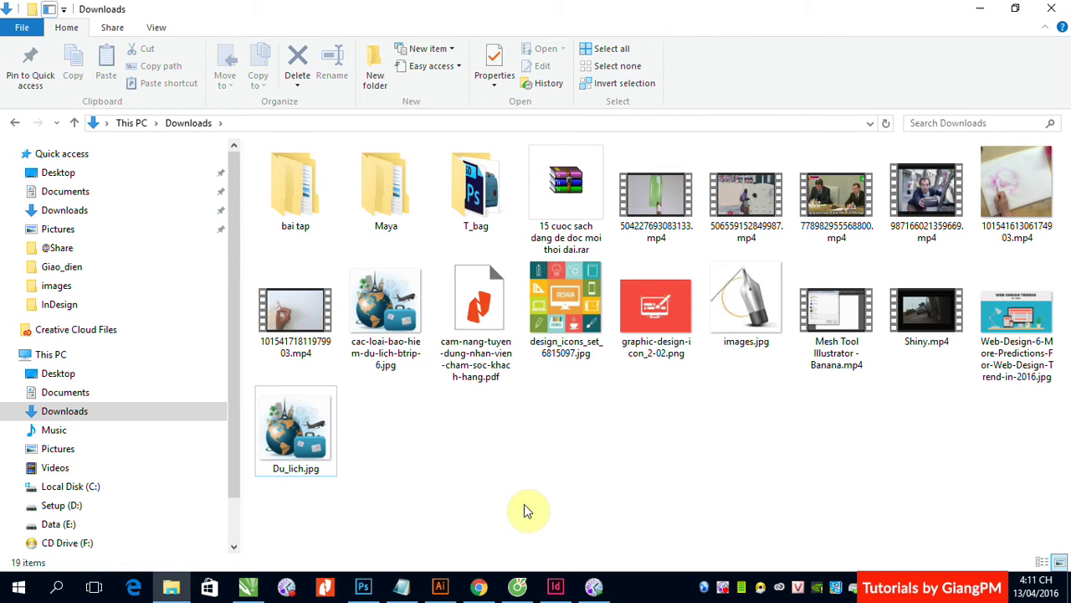
- Switch to InDesign and load Du_lich.jpg from the Downloads folder for placing
left_click(555, 586)
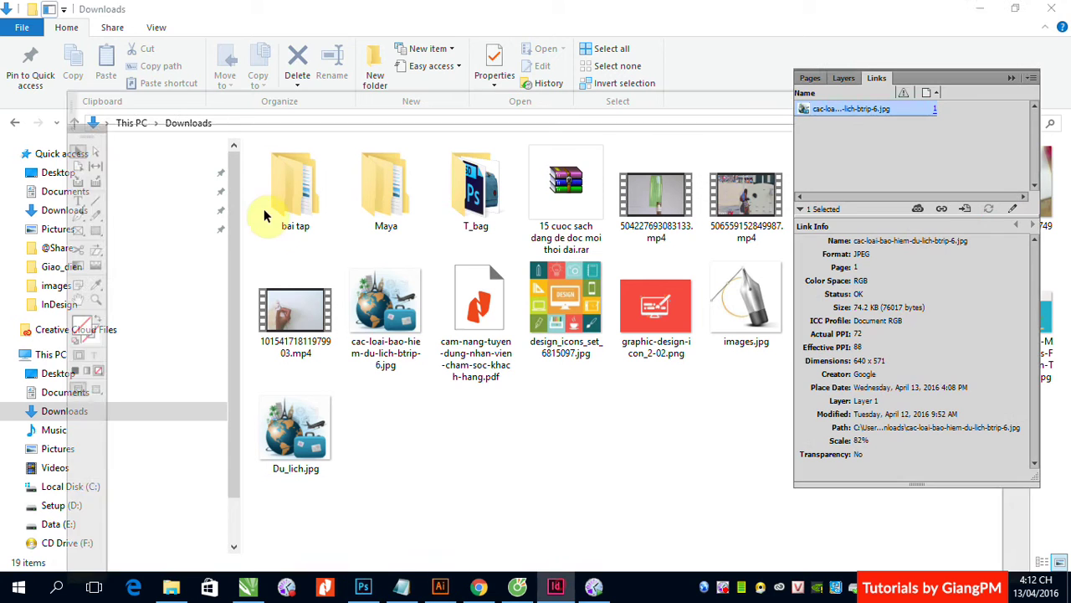
left_click(1011, 78)
left_click(42, 11)
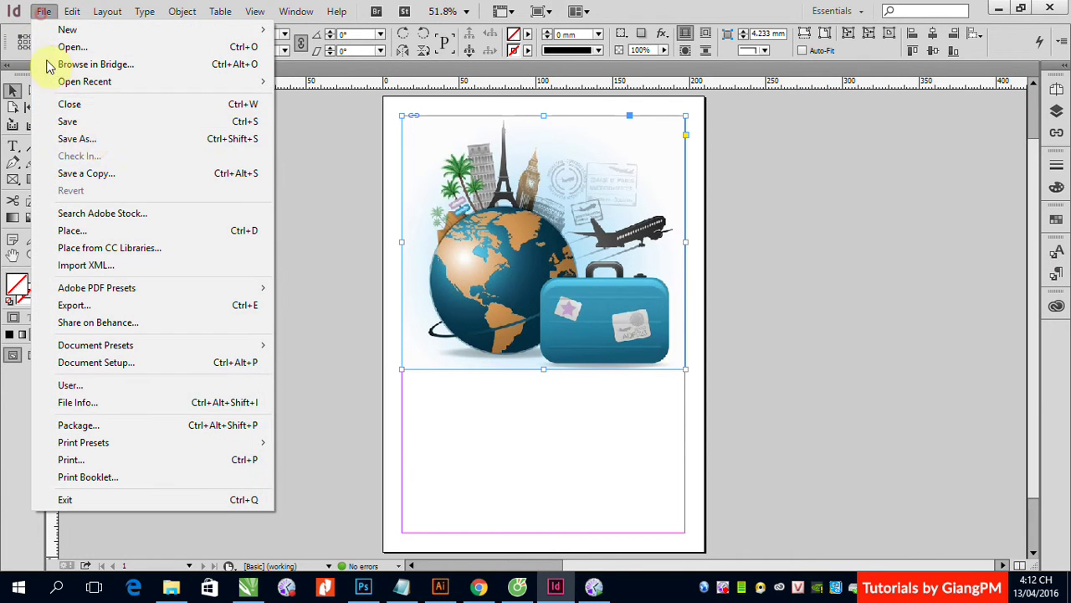
left_click(87, 230)
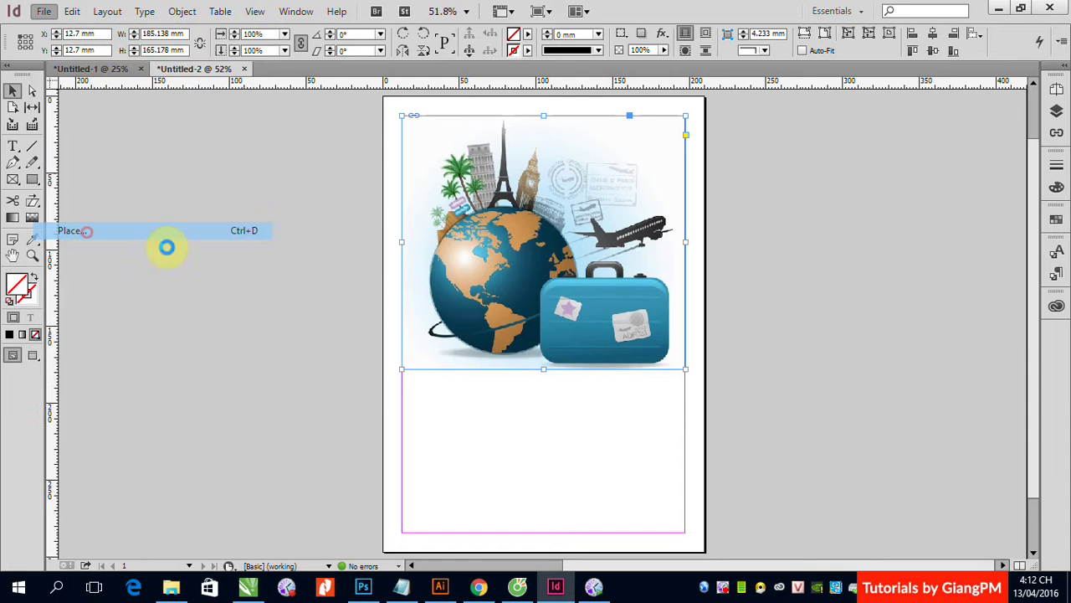
left_click(574, 251)
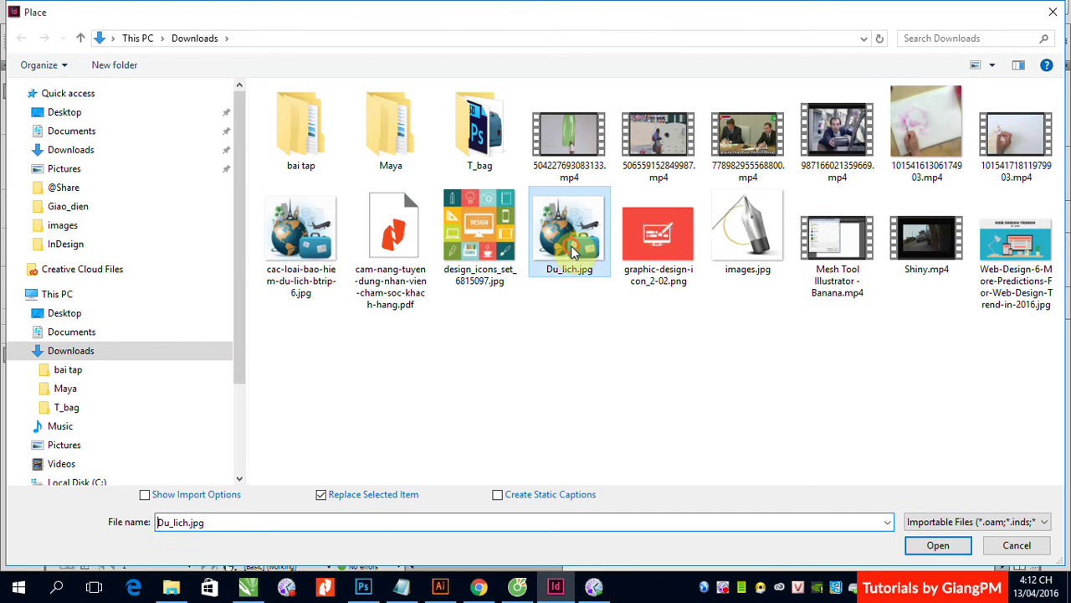
left_click(938, 545)
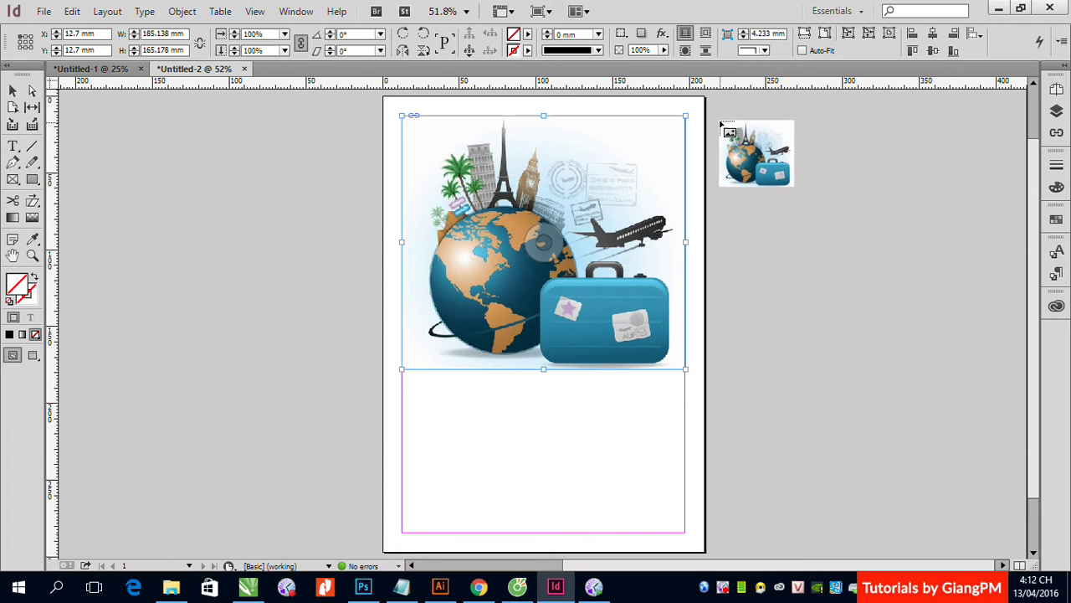
- Add a second page and place the loaded travel image across its margin width, about 185 × 189 mm
left_click(1056, 90)
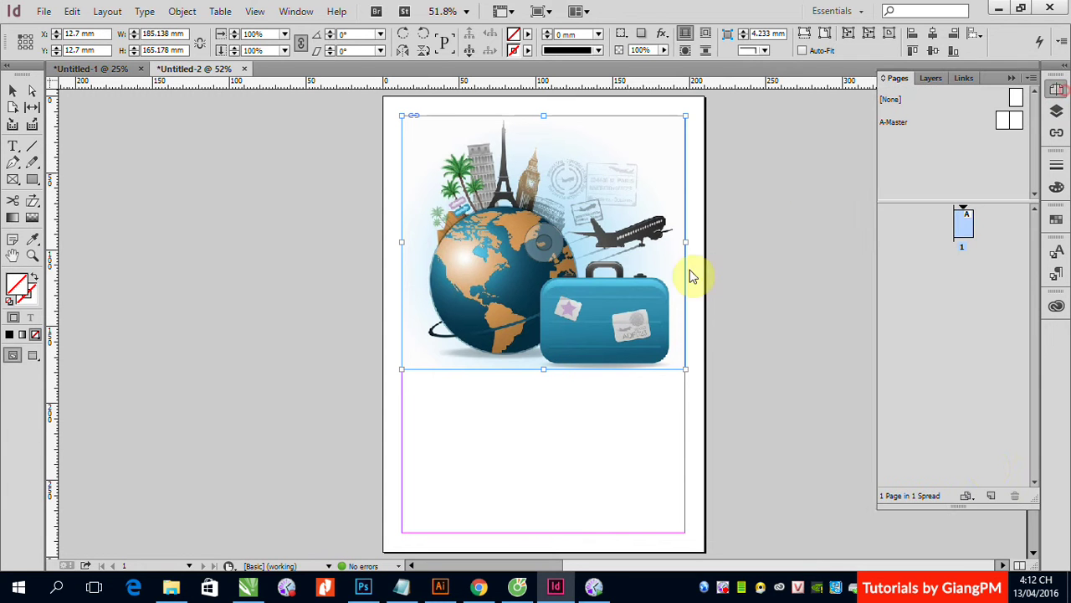
left_click(991, 495)
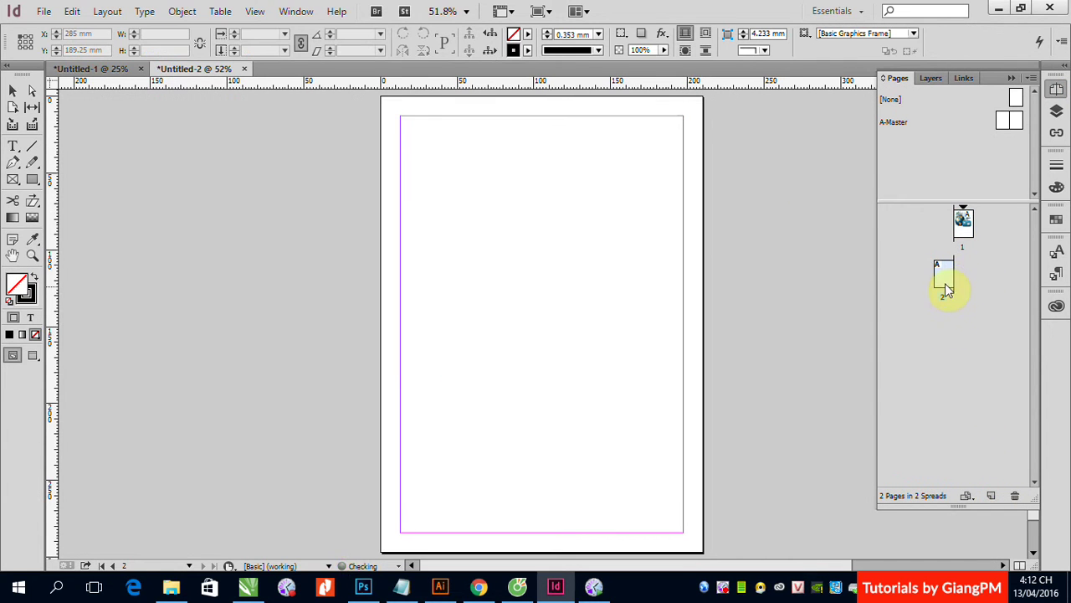
left_click(945, 289)
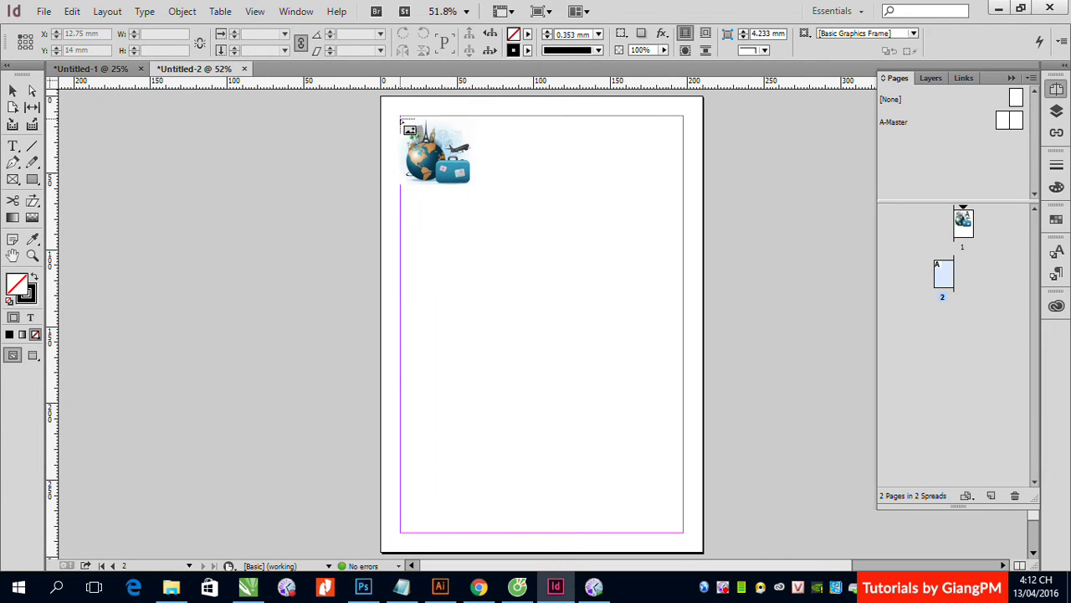
left_click_drag(401, 119, 684, 405)
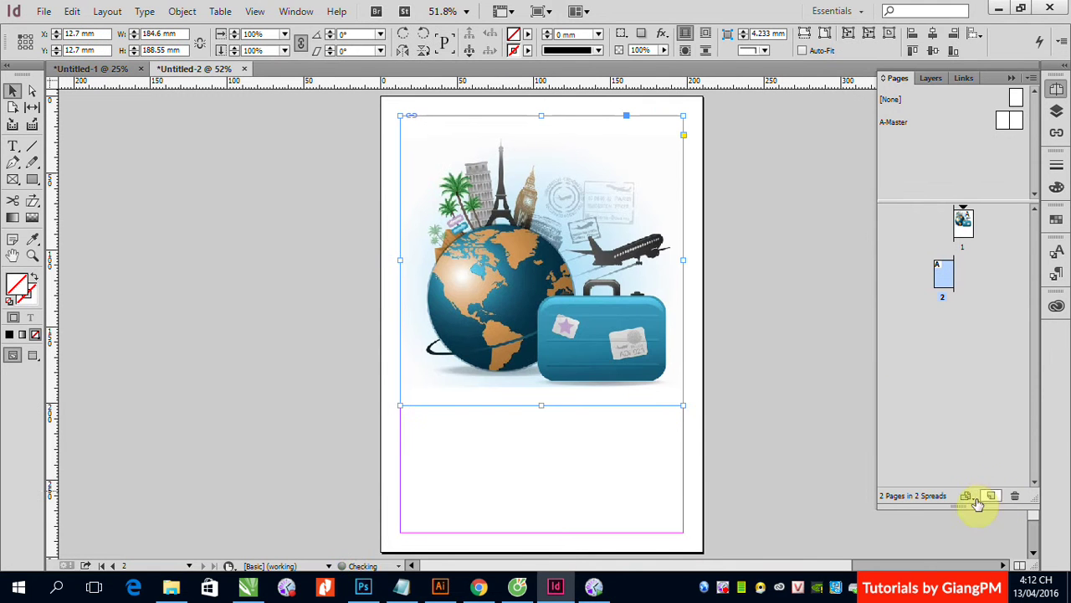
- Add a third page and place cac-loai-bao-hiem-du-lich-btrip-6.jpg across its margin width, about as large as the image on page 2
left_click(990, 496)
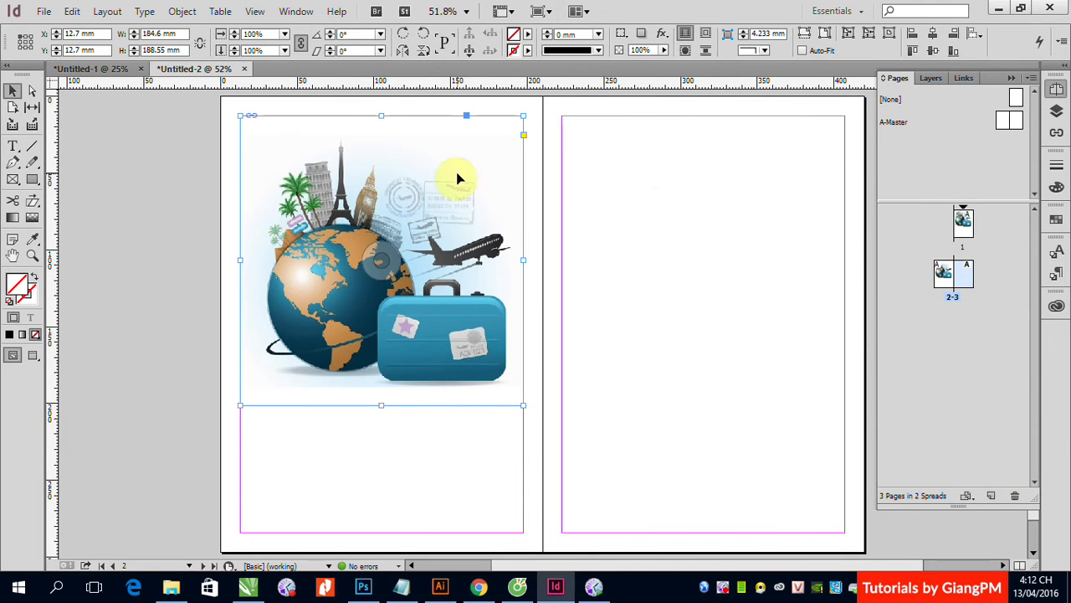
left_click(648, 190)
left_click(42, 12)
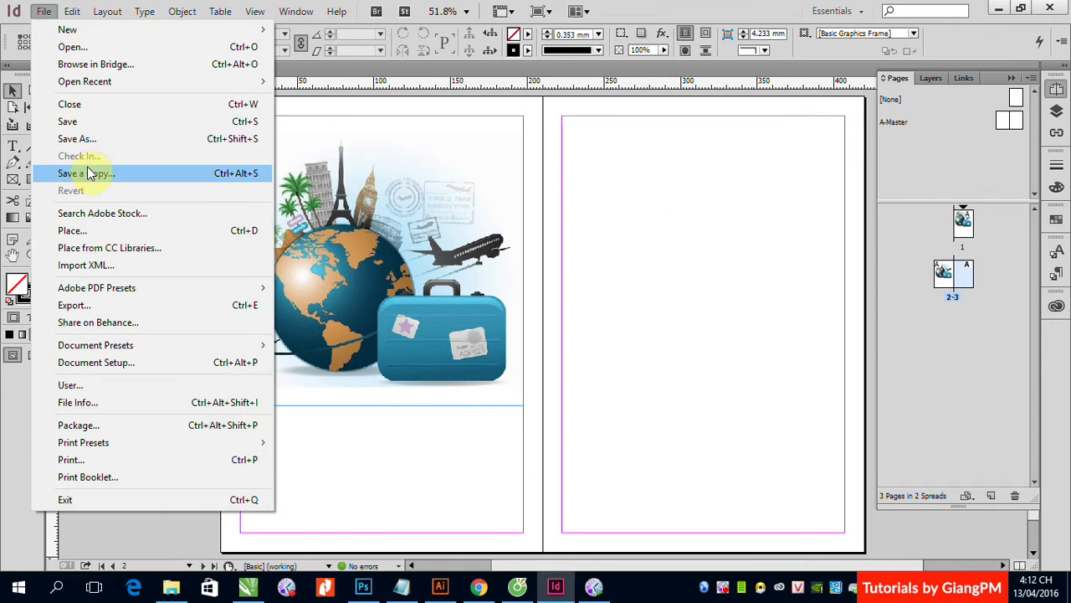
left_click(77, 230)
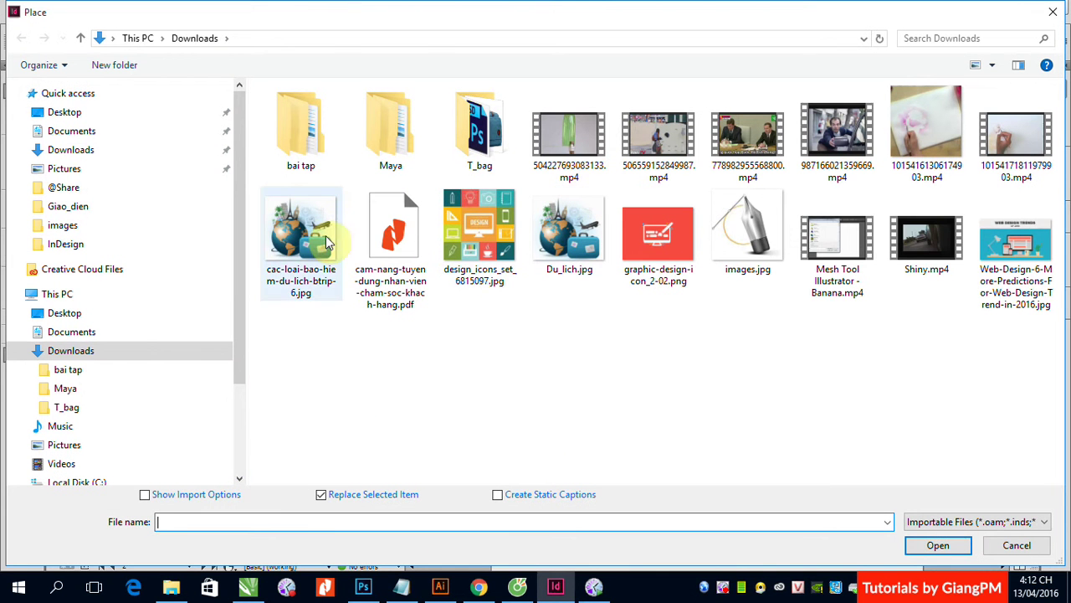
left_click(303, 243)
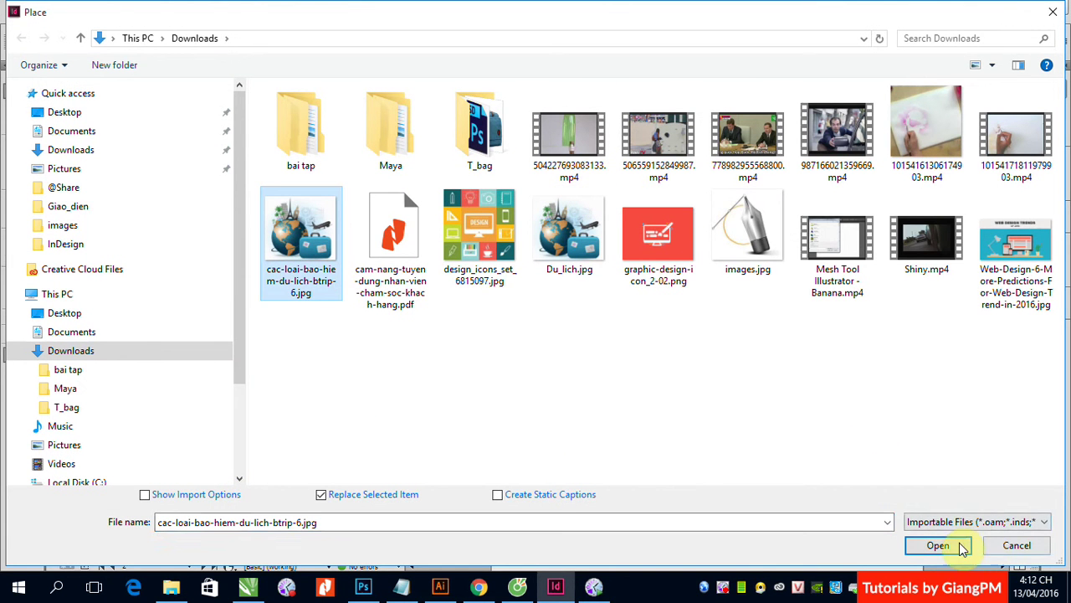
left_click(937, 545)
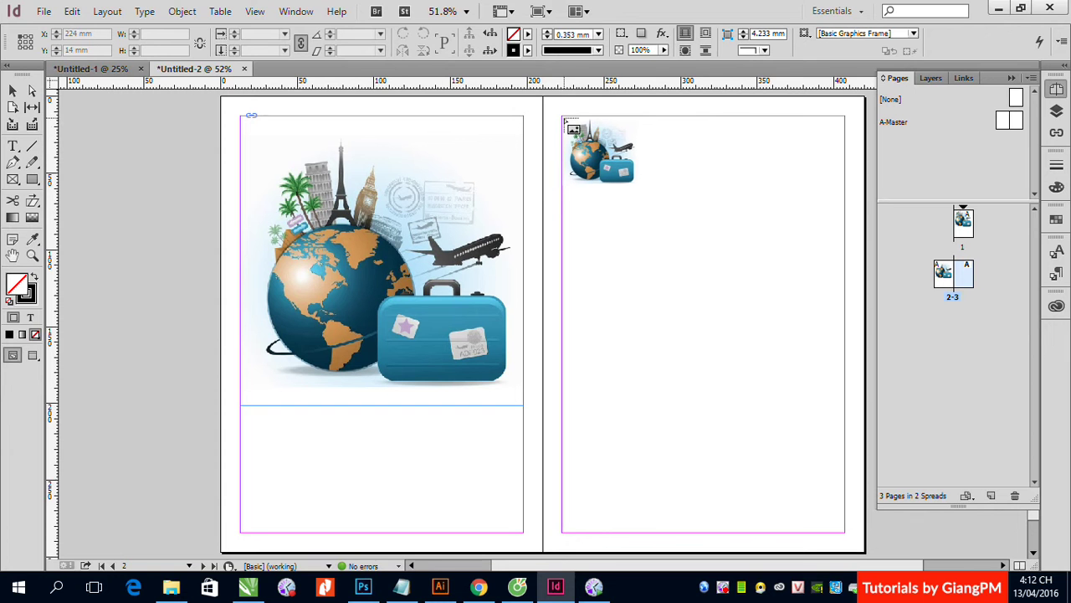
left_click_drag(563, 116, 846, 409)
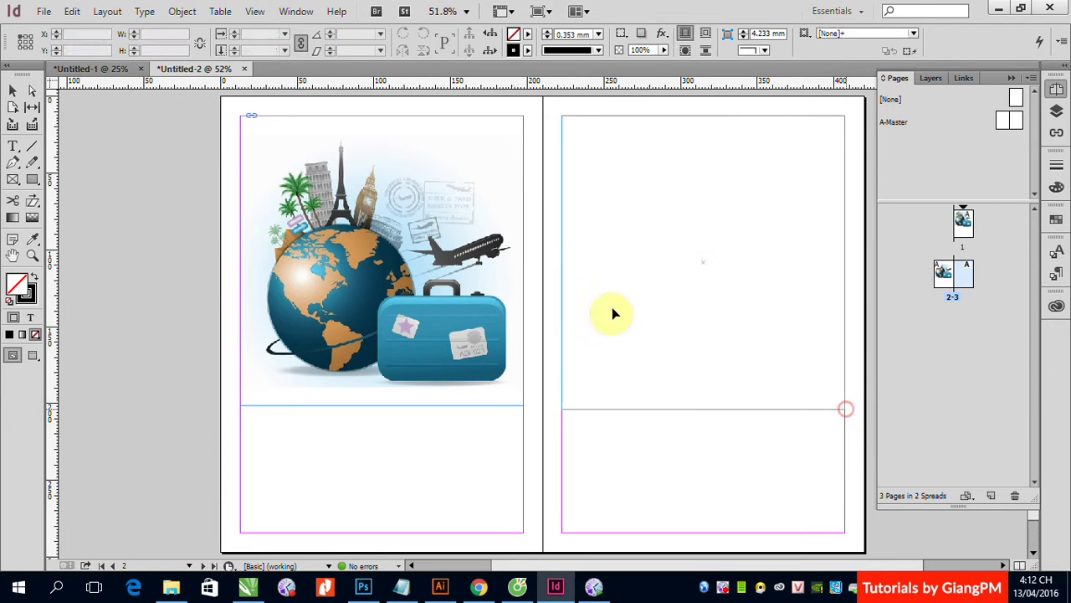
left_click(99, 163)
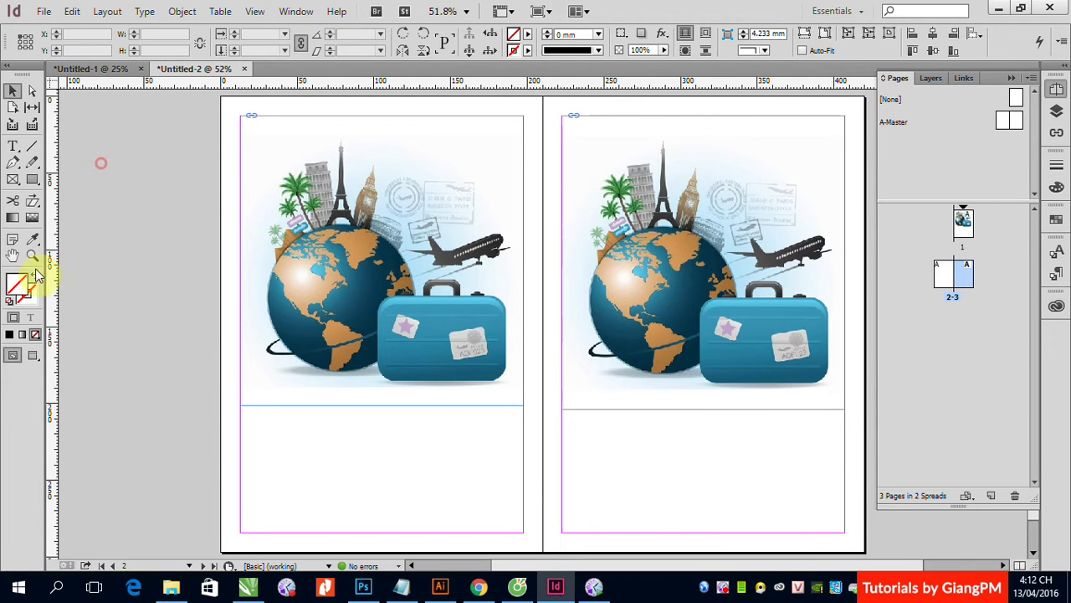
- Open the Du_lich.jpg image placed on page 2 for editing with Adobe Photoshop CC 2015
left_click(270, 147)
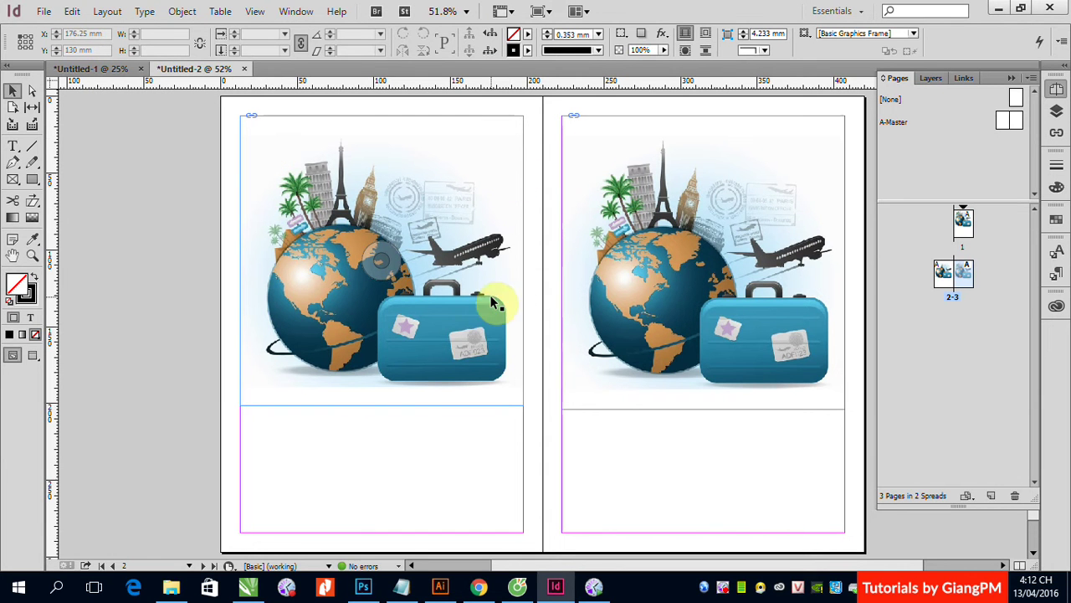
left_click(330, 276)
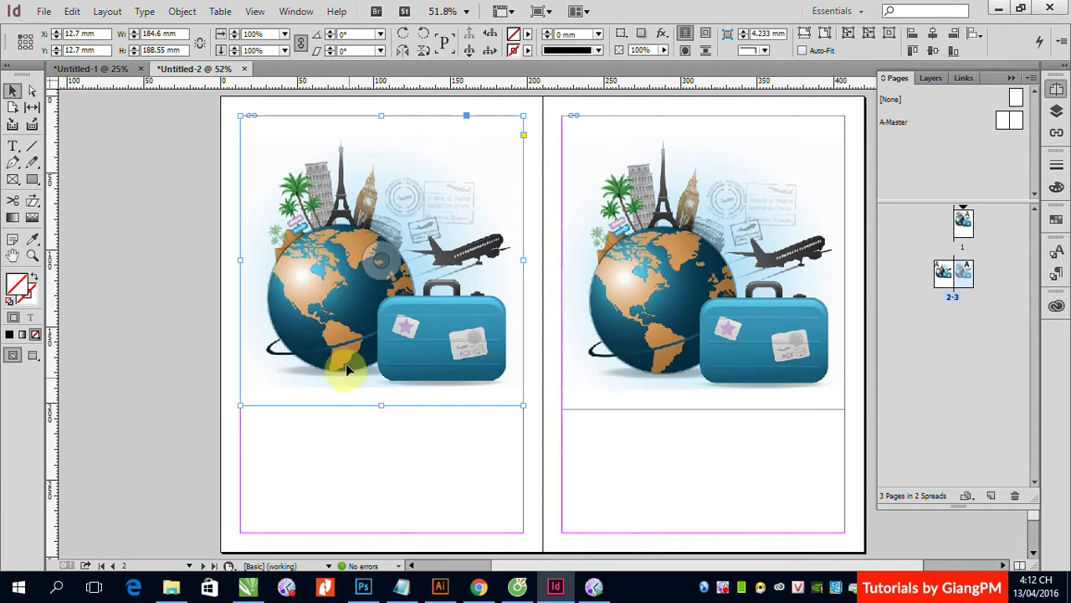
right_click(352, 272)
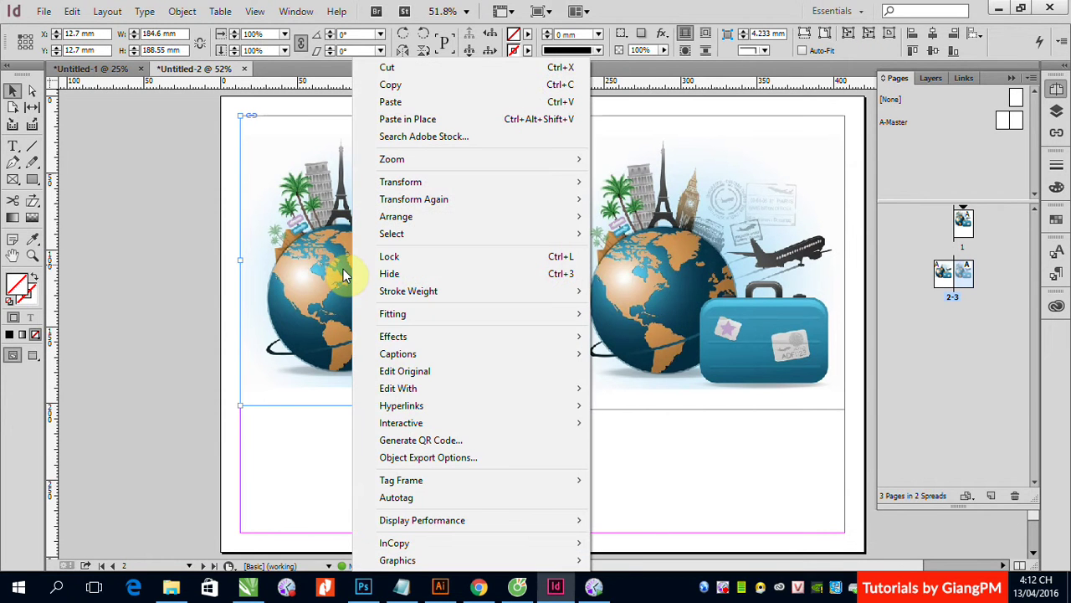
mouse_move(378, 323)
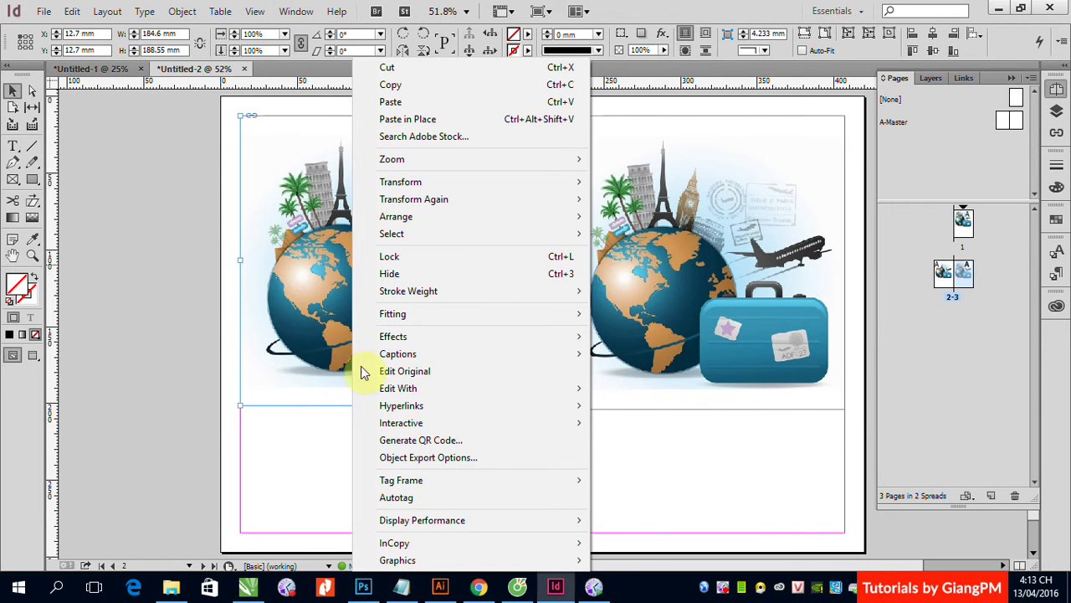
mouse_move(409, 392)
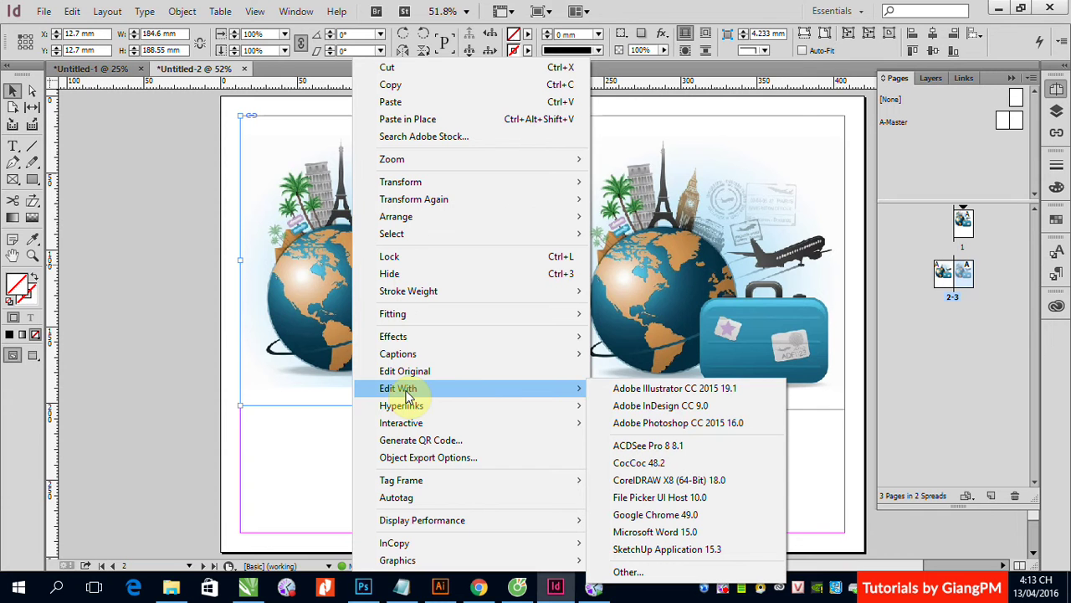
left_click(691, 423)
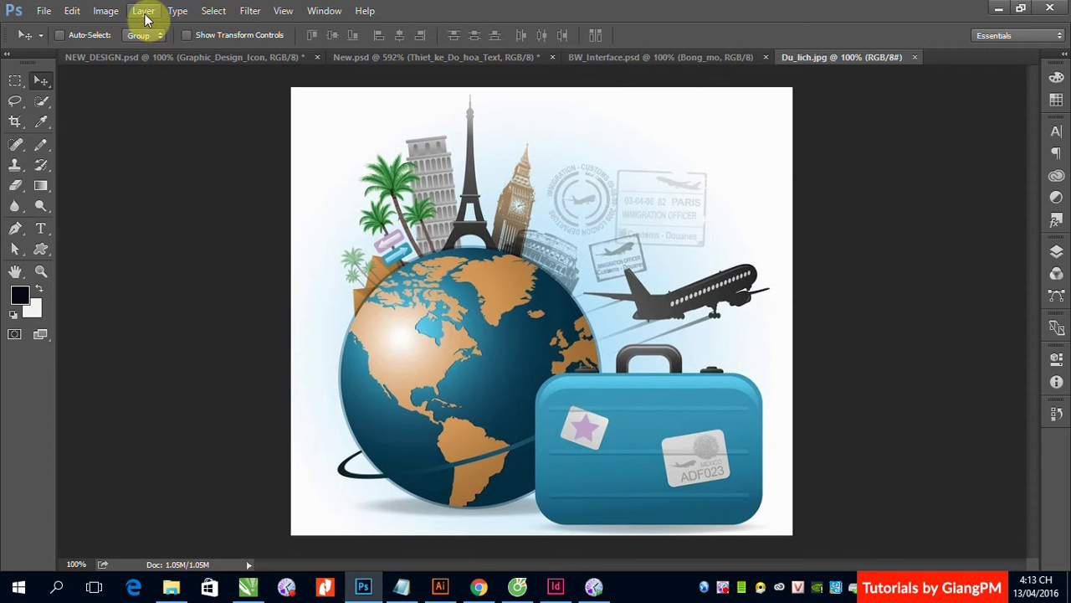
- Convert Du_lich.jpg to CMYK Color mode
left_click(105, 11)
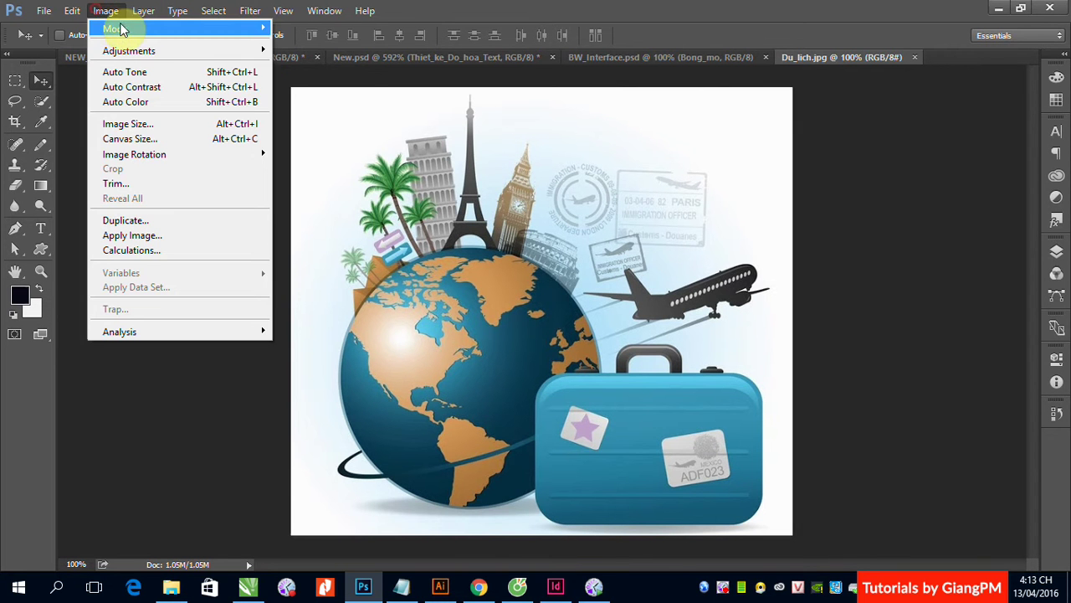
mouse_move(123, 31)
left_click(327, 102)
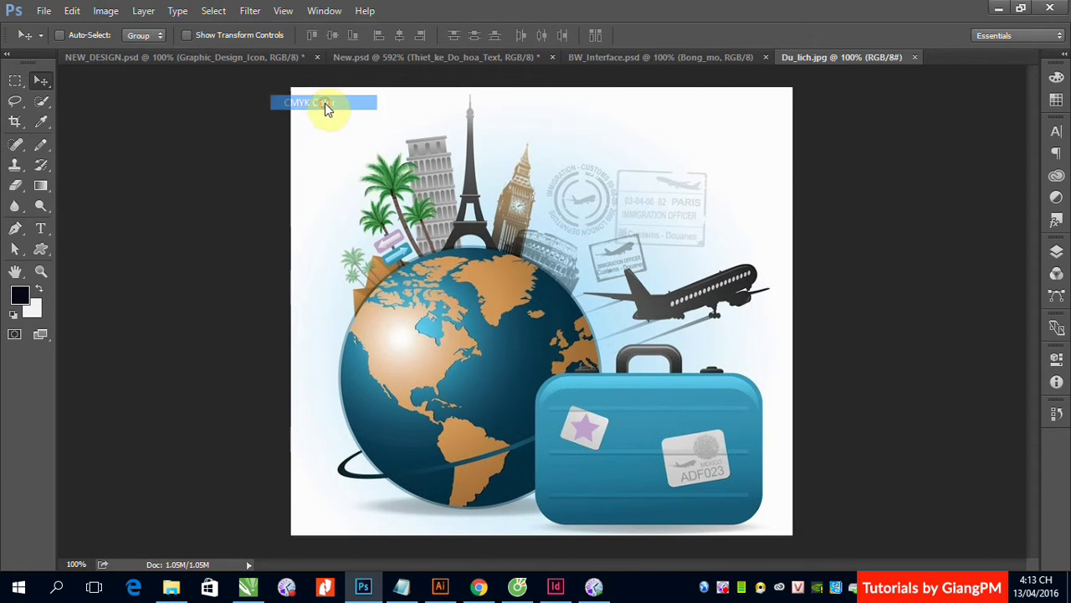
left_click(493, 241)
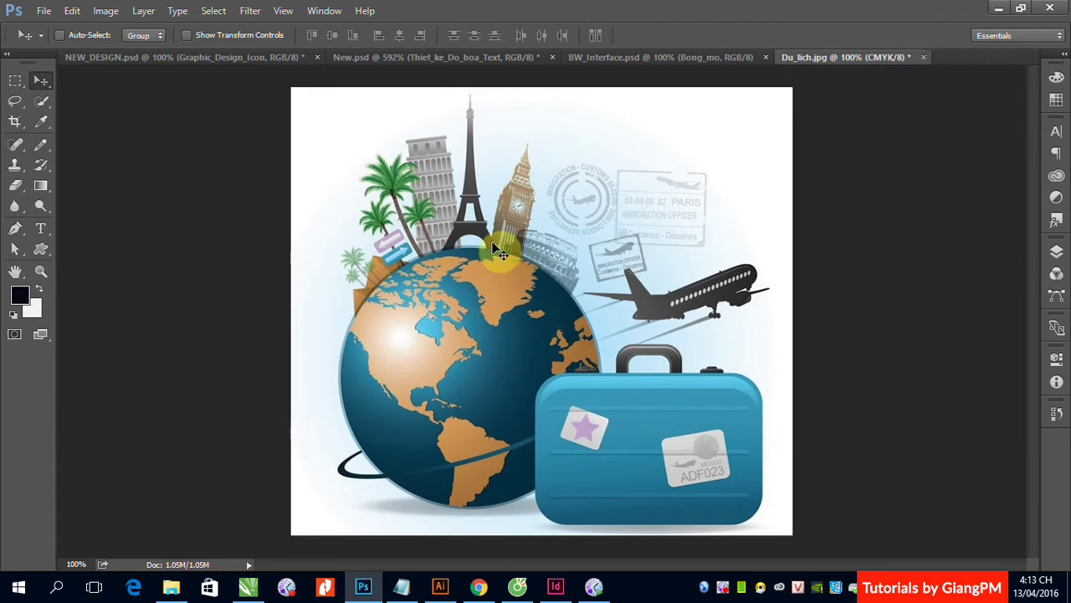
- Resample Du_lich.jpg to a resolution of 300 pixels/inch, with resampling left on Automatic
left_click(106, 11)
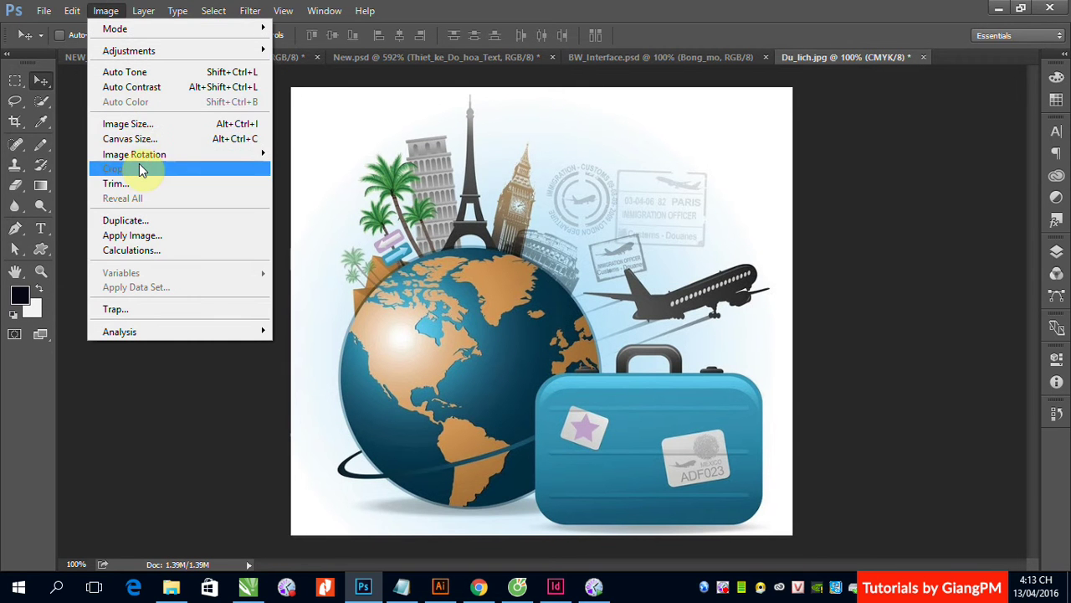
left_click(141, 127)
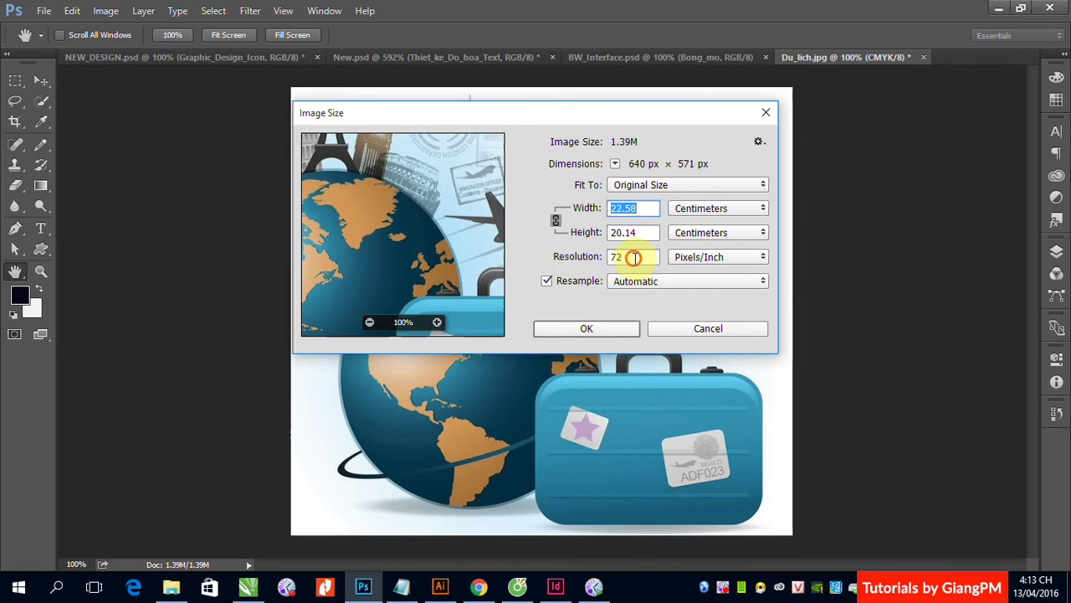
double_click(627, 257)
type("300")
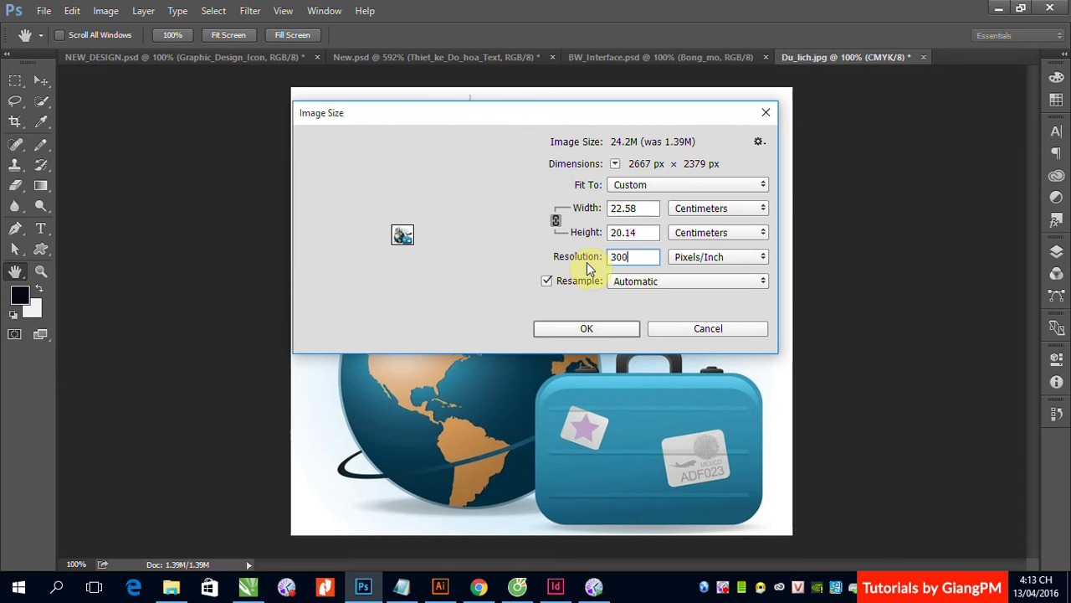
left_click(619, 330)
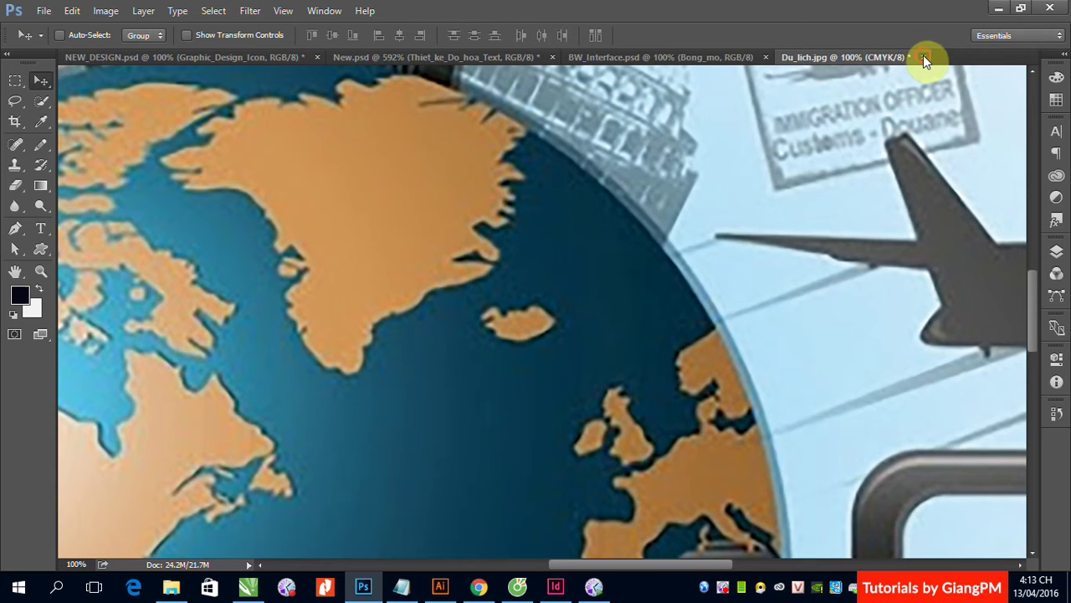
- Close Du_lich.jpg and save its changes
left_click(923, 57)
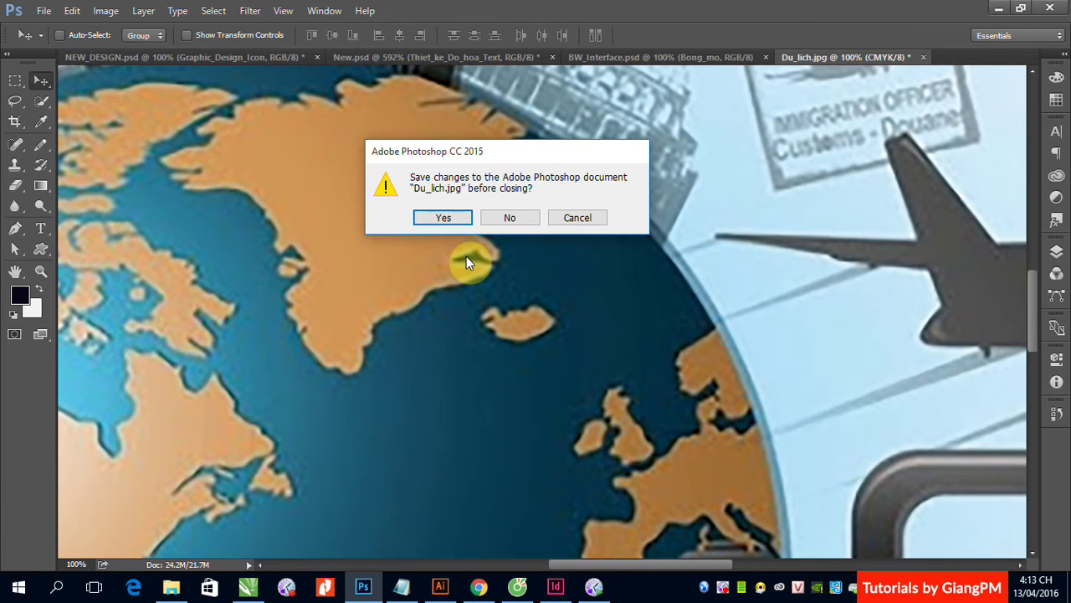
left_click(444, 216)
left_click(627, 146)
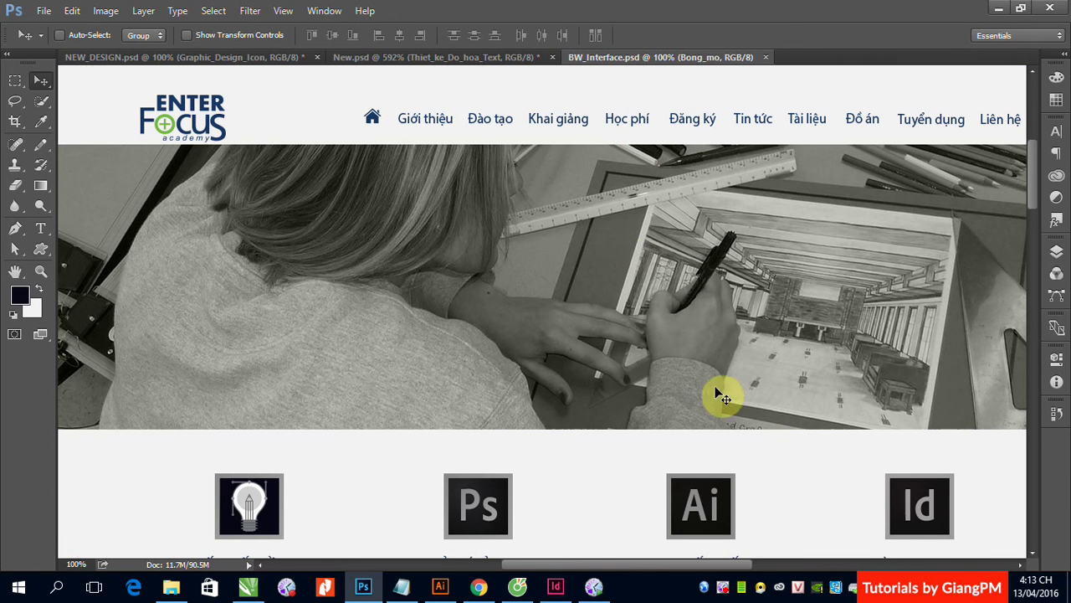
- Switch to InDesign and examine the link information of Du_lich.jpg on page 2, including its color space and actual and effective PPI
left_click(555, 585)
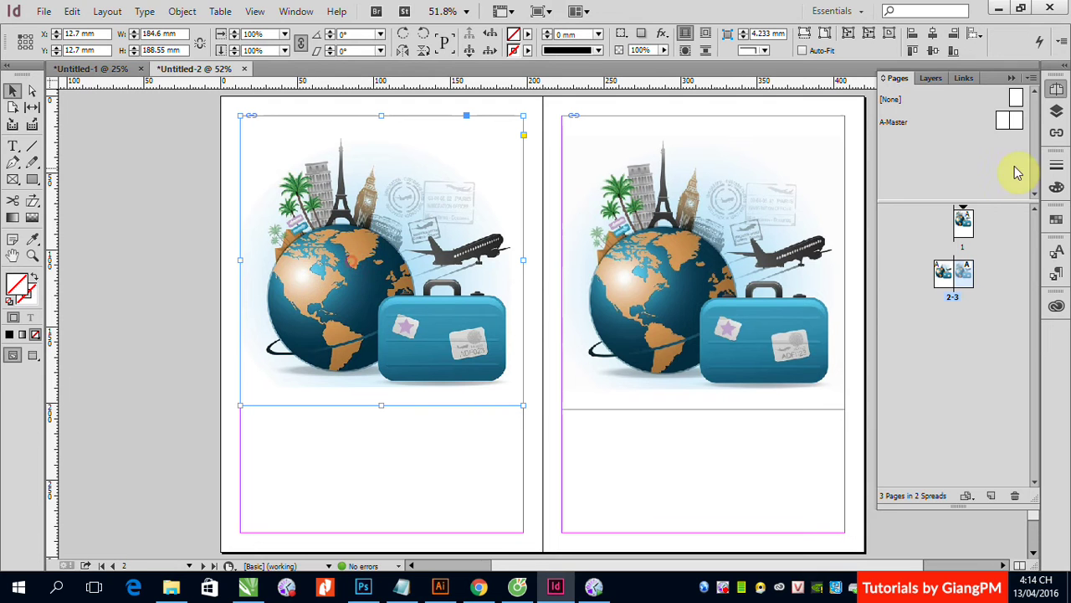
left_click(1056, 136)
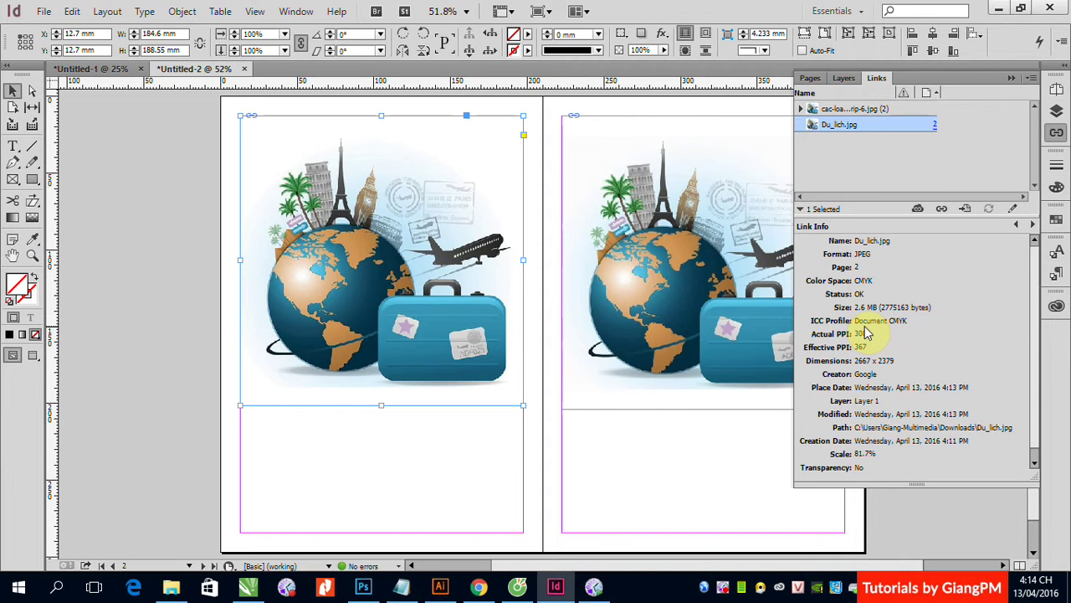
left_click(1011, 77)
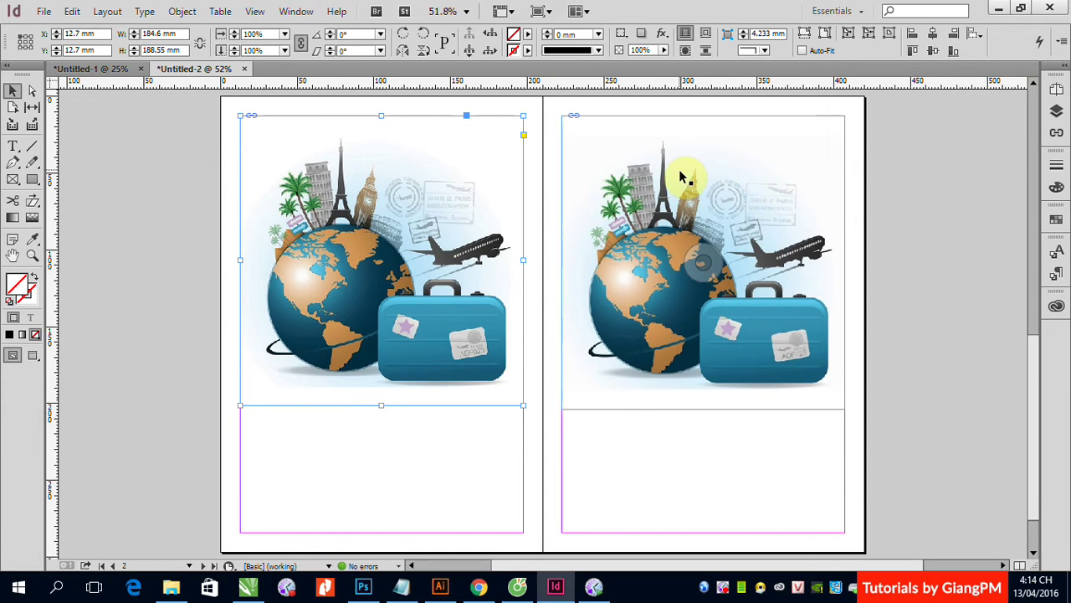
left_click(949, 203)
- Switch to Photoshop and open cac-loai-bao-hiem-du-lich-btrip-6.jpg from the Downloads folder
left_click(363, 585)
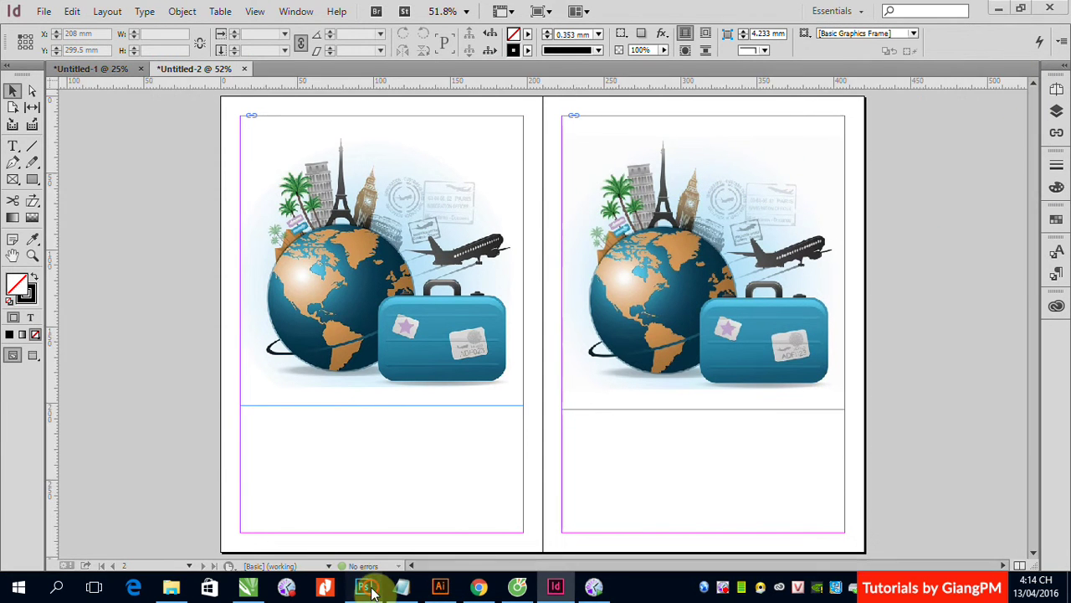
left_click(44, 10)
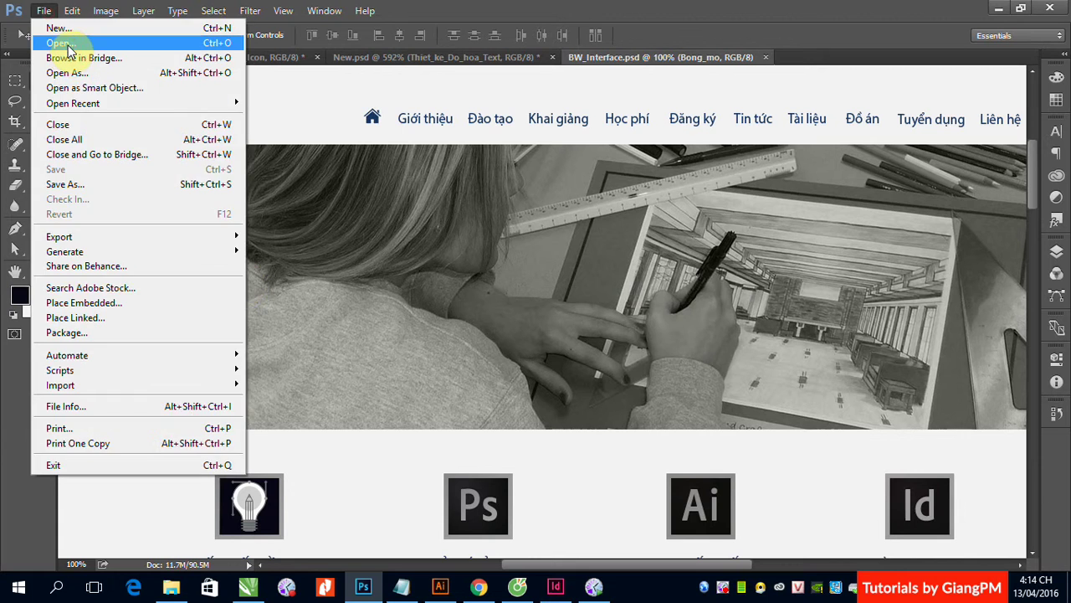
key("Escape")
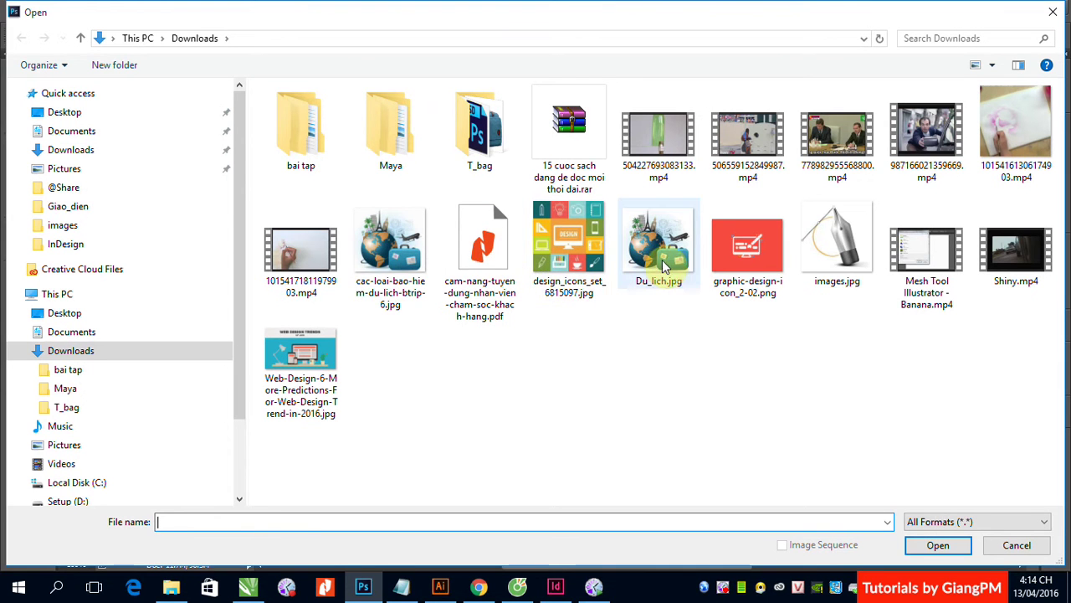
left_click(385, 264)
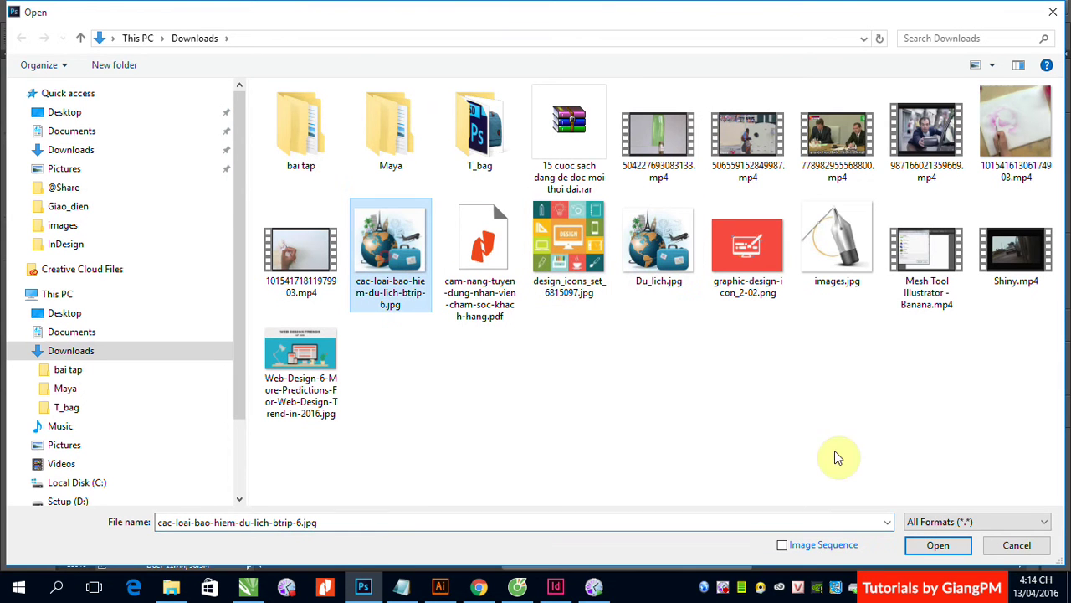
left_click(939, 544)
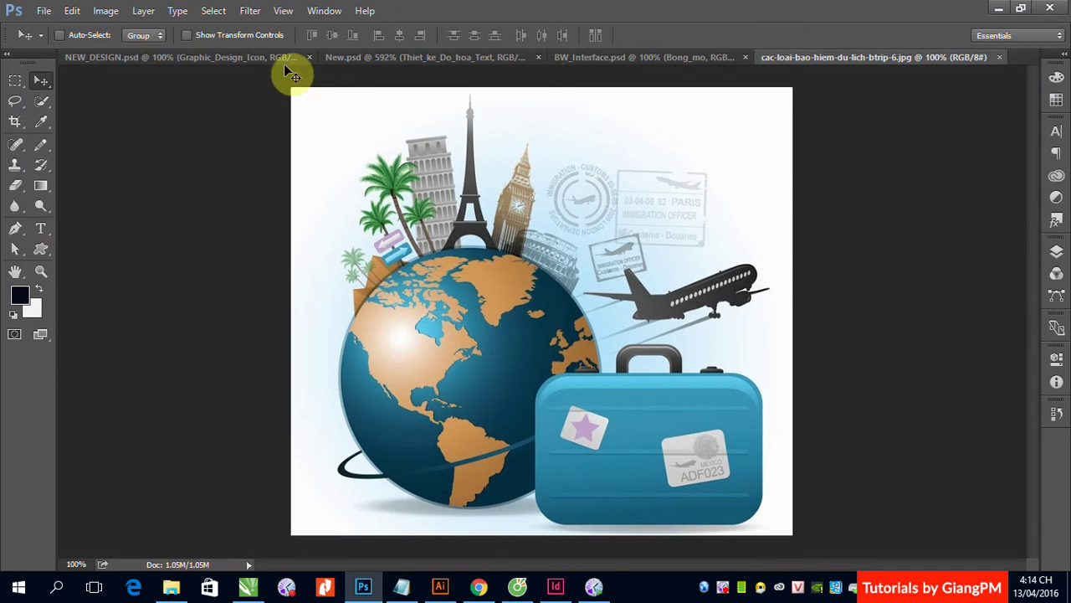
- Convert cac-loai-bao-hiem-du-lich-btrip-6.jpg to CMYK Color mode
left_click(106, 11)
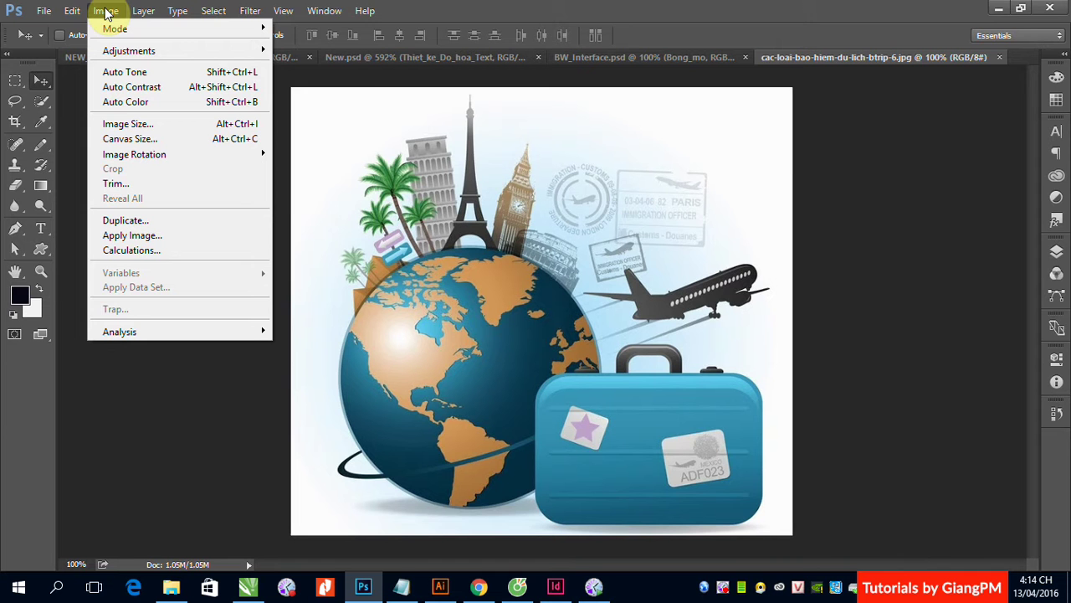
mouse_move(118, 28)
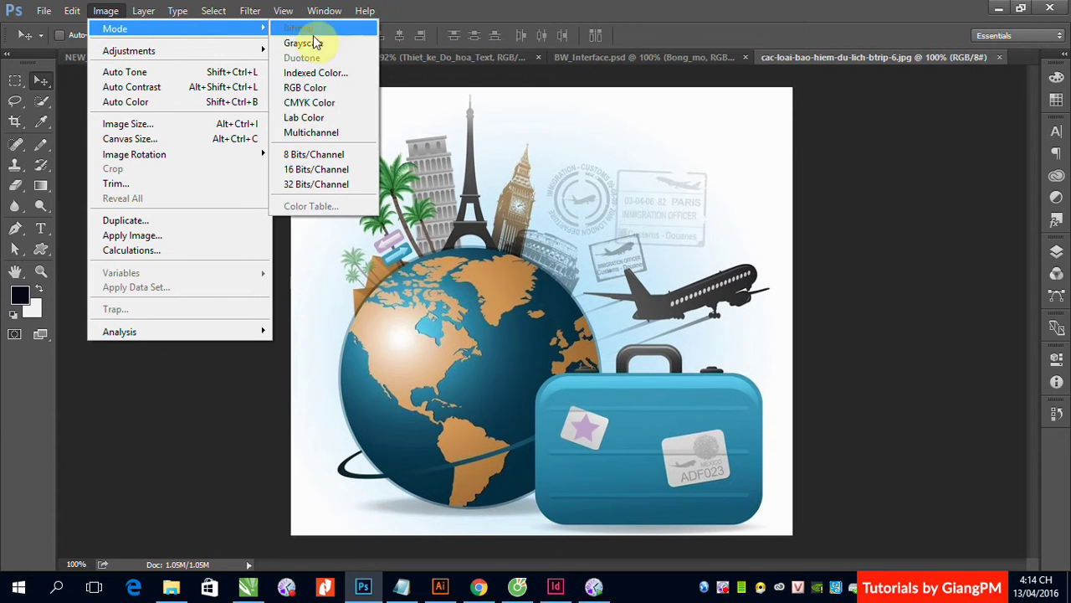
left_click(303, 102)
left_click(496, 241)
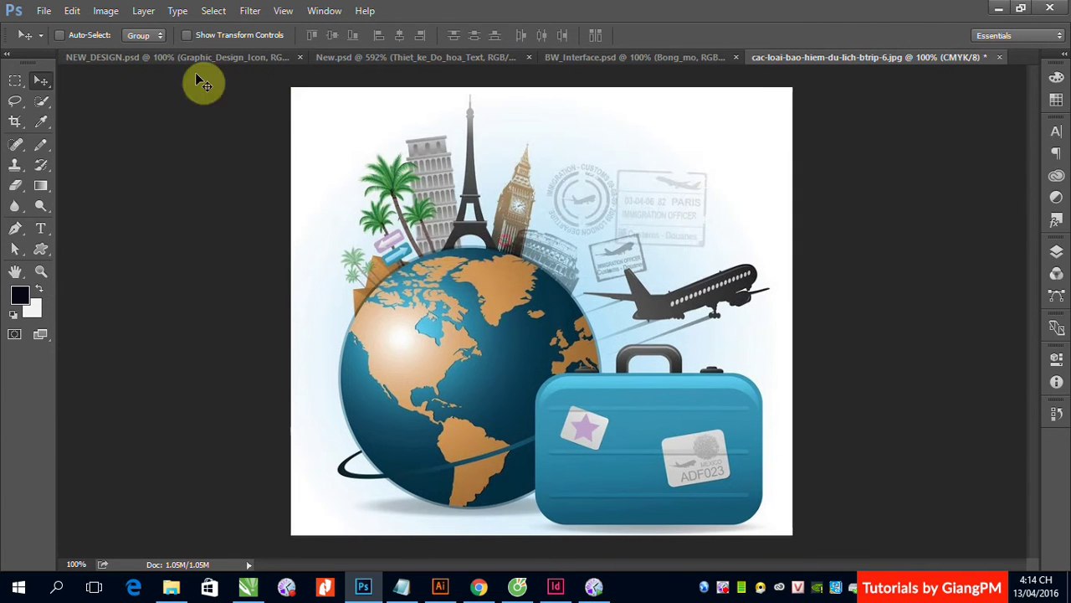
- Resample cac-loai-bao-hiem-du-lich-btrip-6.jpg to a resolution of 300 pixels/inch, with resampling left on Automatic
left_click(106, 10)
left_click(115, 120)
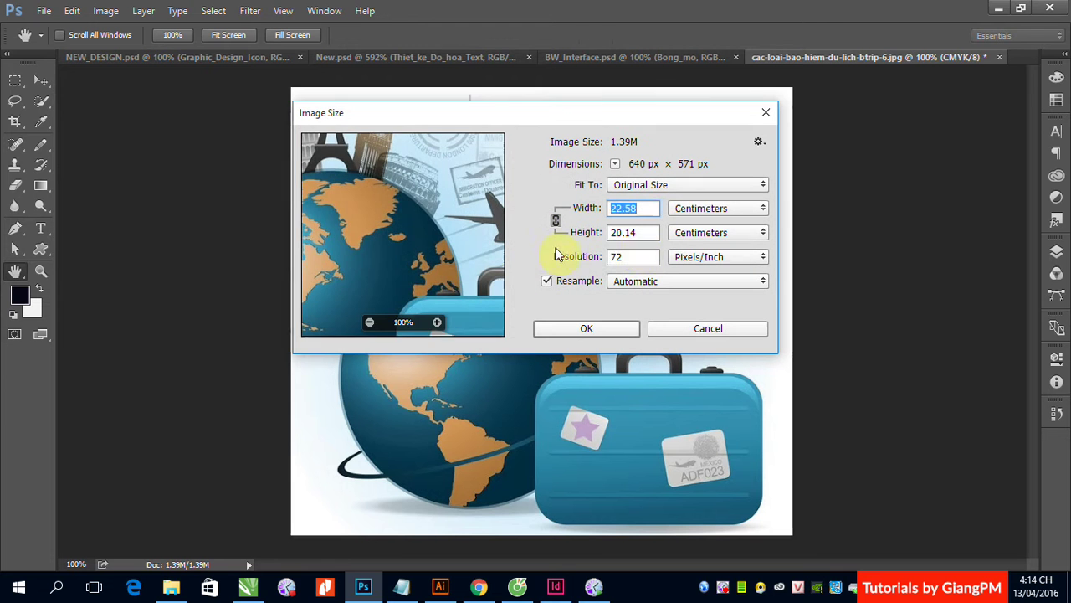
double_click(643, 257)
type("3")
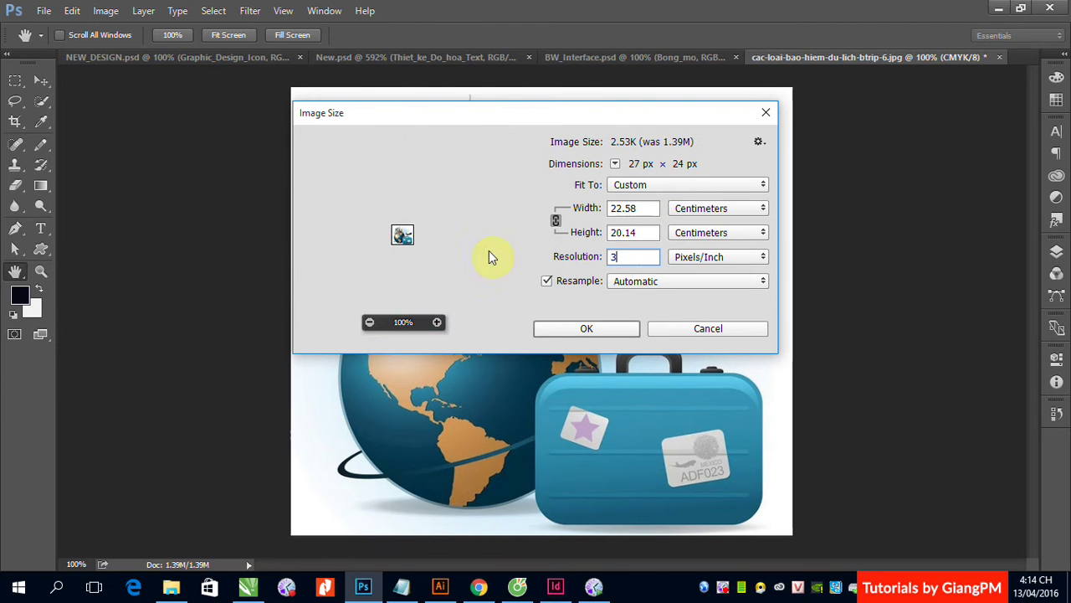
type("00")
left_click(585, 328)
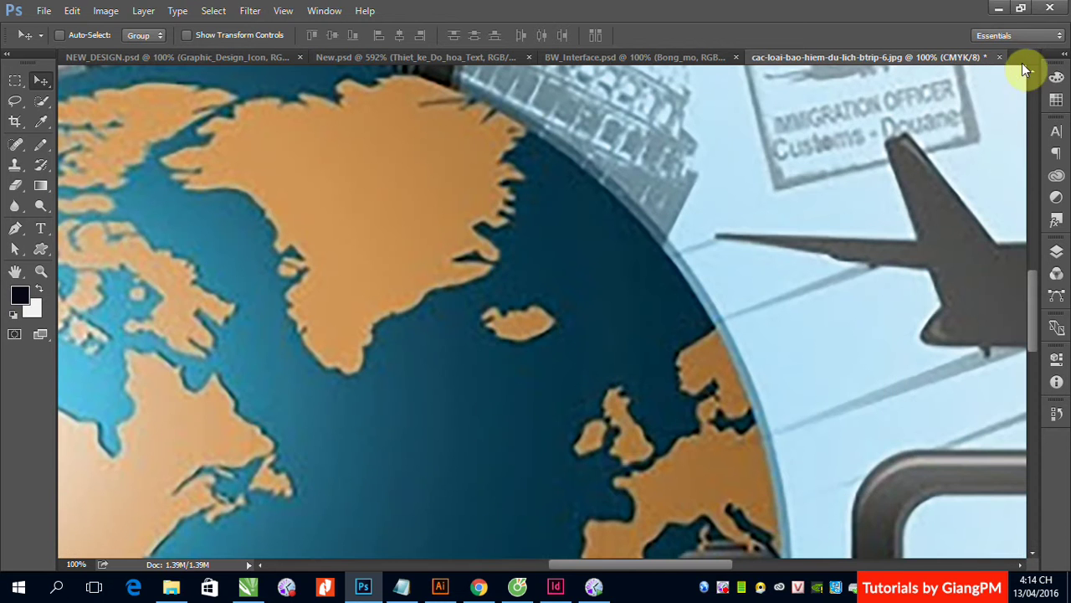
- Close cac-loai-bao-hiem-du-lich-btrip-6.jpg and save its changes as a baseline standard JPEG at maximum quality 12
left_click(998, 58)
left_click(436, 219)
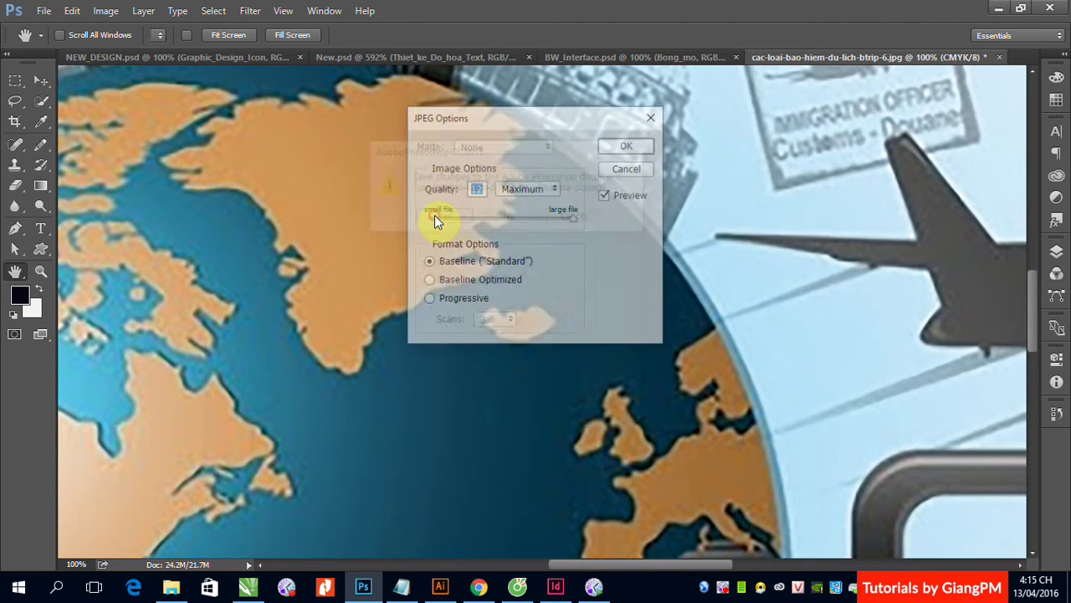
left_click(627, 147)
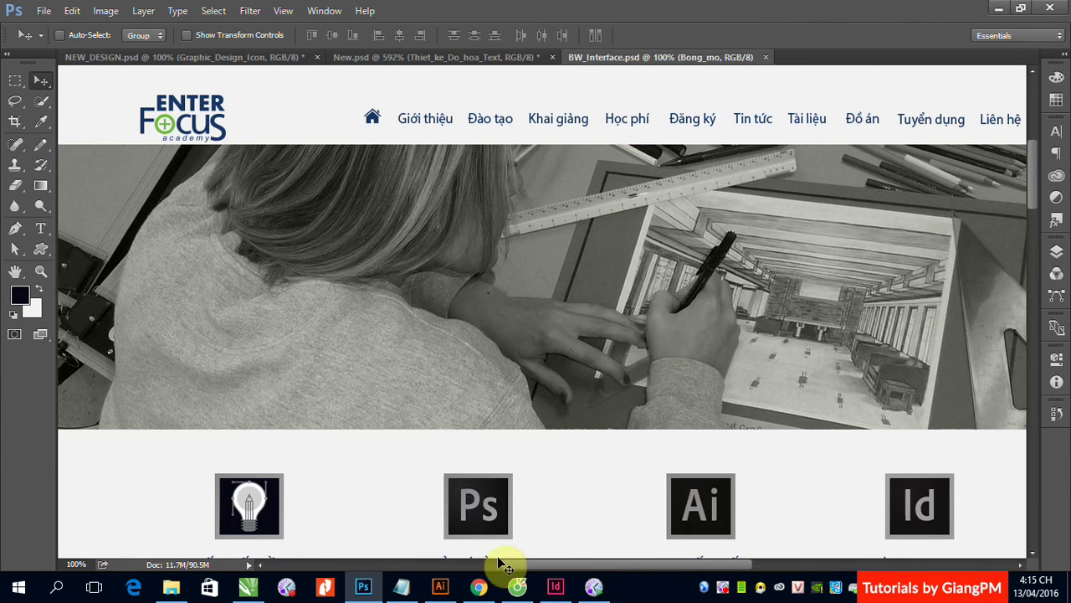
- Switch to InDesign and update the modified link of the travel image on page 3
left_click(555, 586)
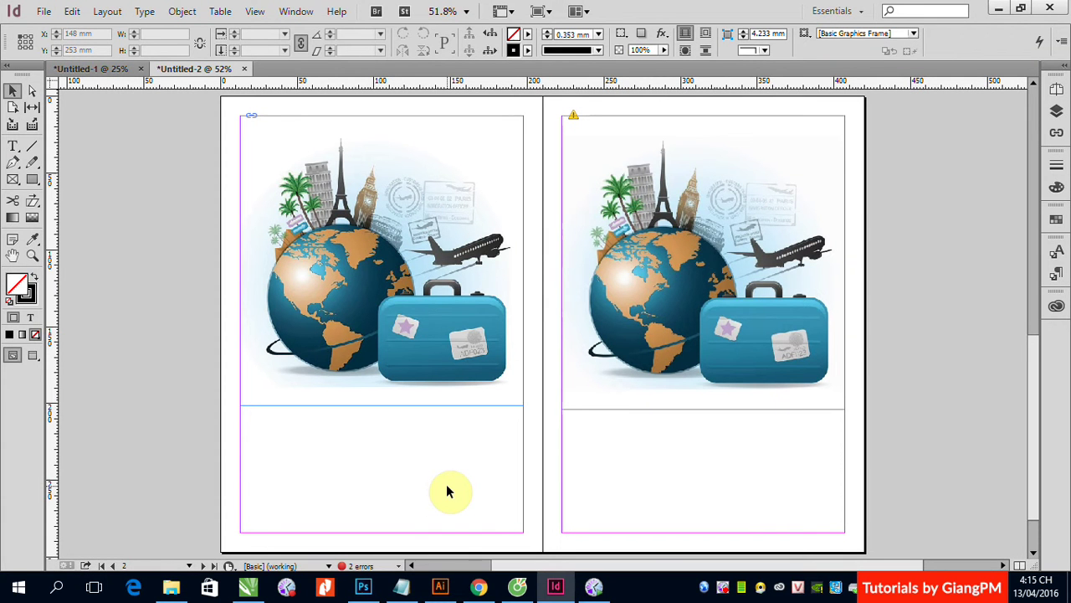
left_click(661, 274)
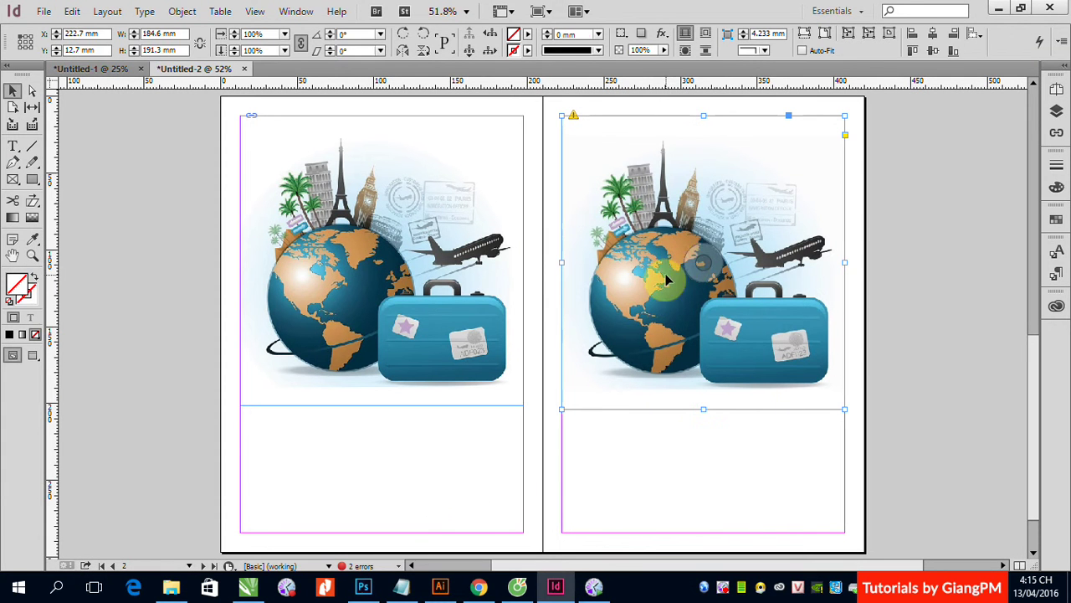
left_click(1058, 134)
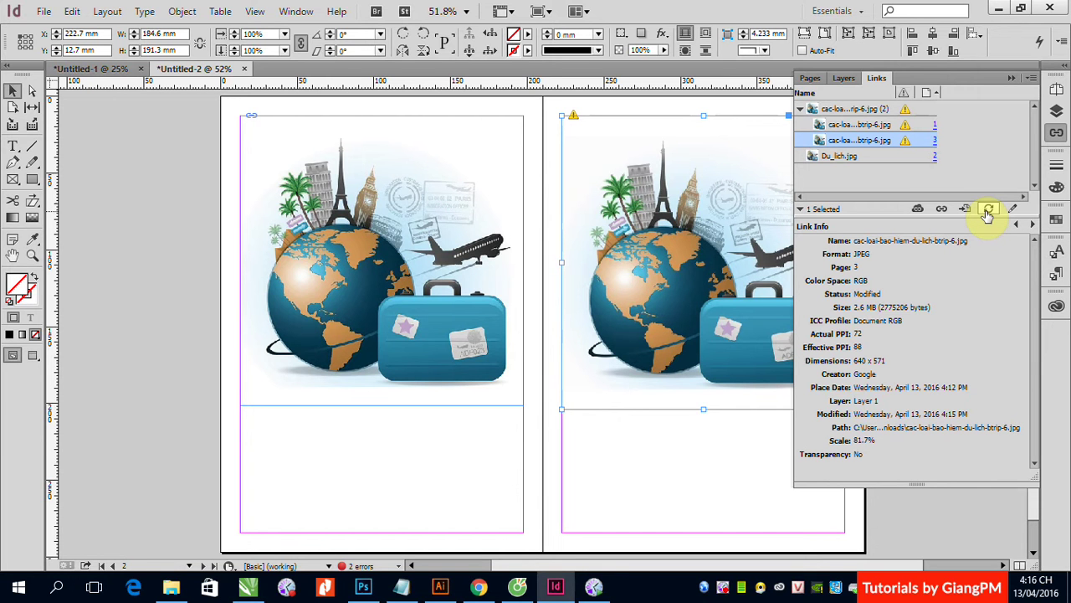
left_click(989, 211)
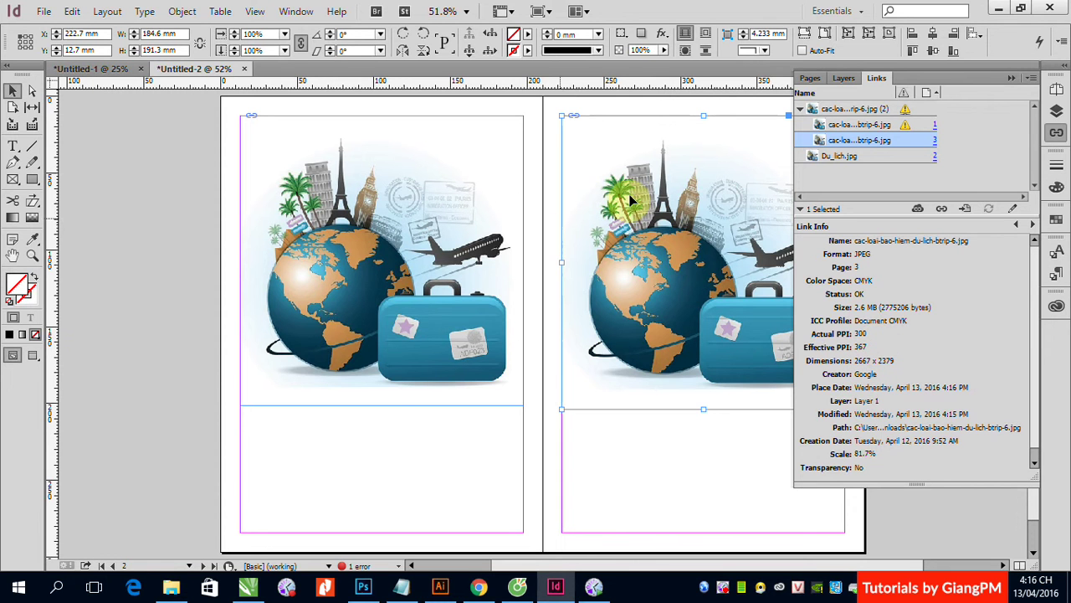
- Go to the linked image on page 1, update its modified link and examine its link information
mouse_move(906, 131)
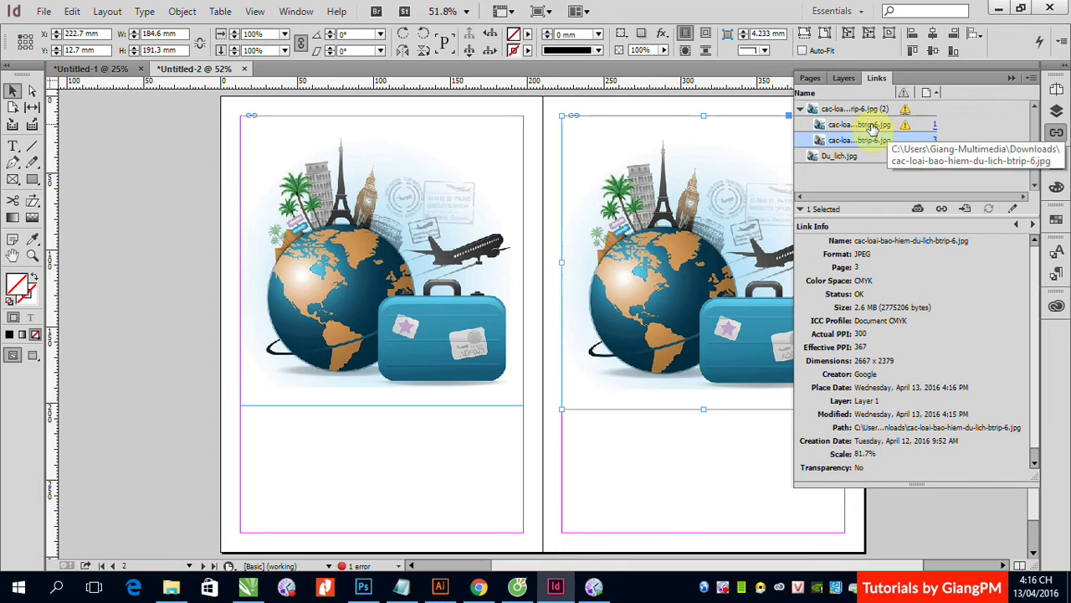
double_click(899, 128)
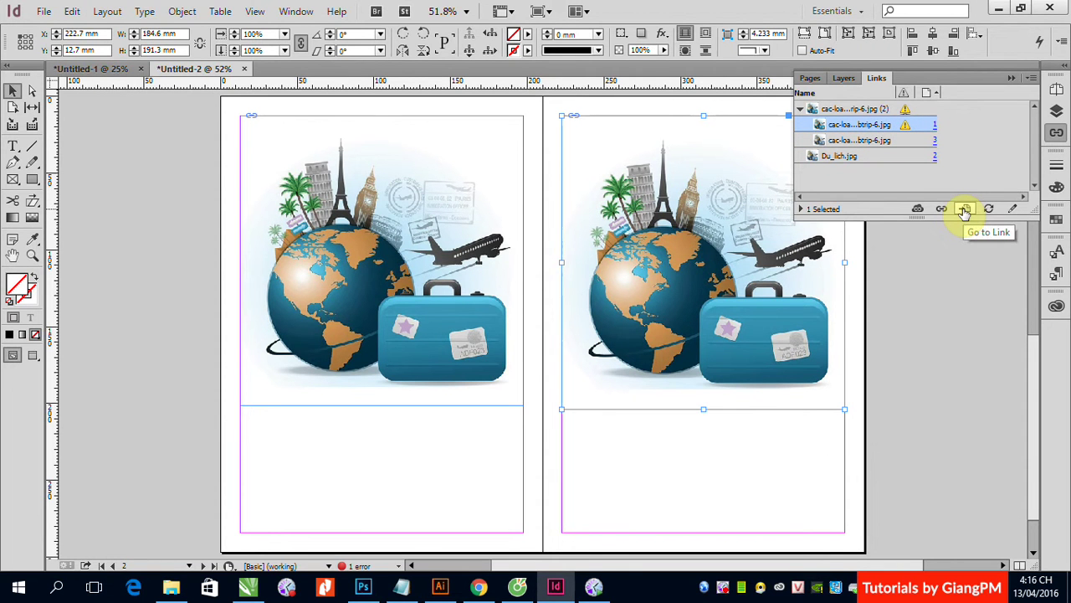
left_click(965, 209)
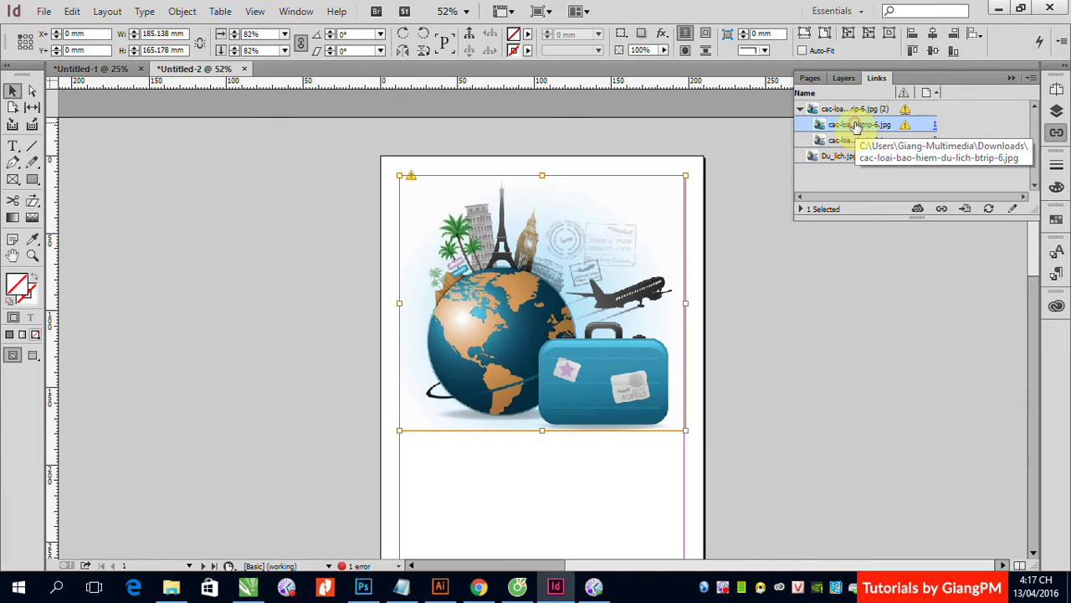
left_click(989, 210)
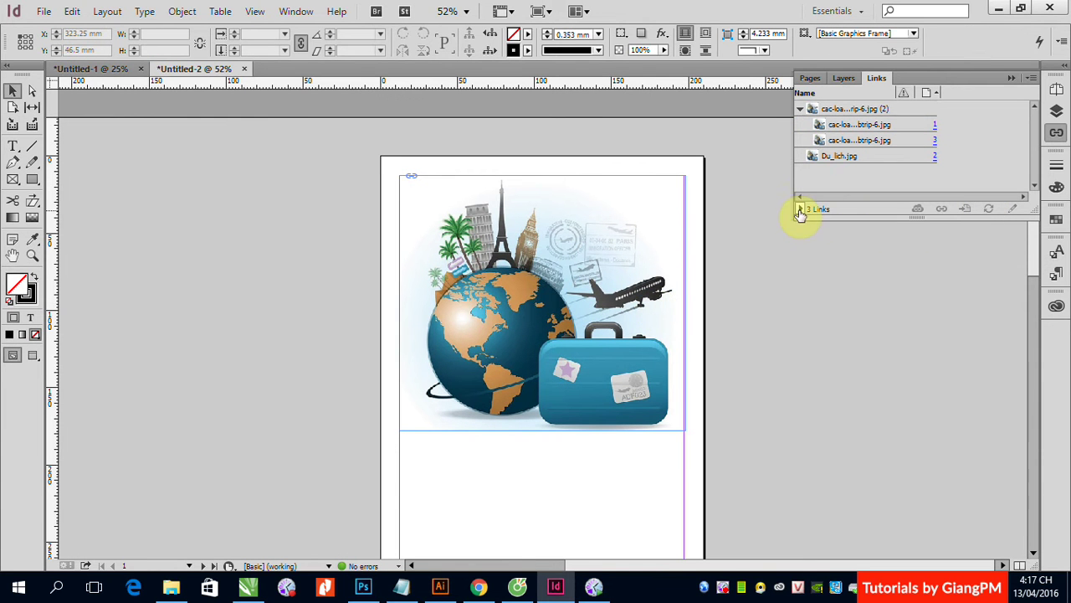
left_click(846, 126)
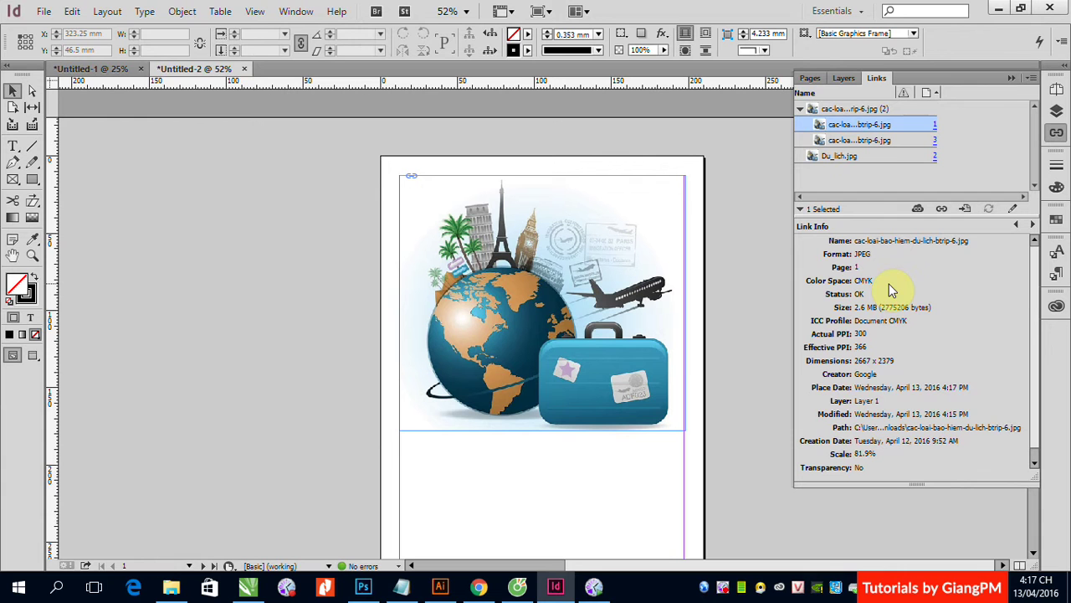
- Examine the Edit With programs offered for the page 1 image, including Adobe Photoshop CC 2015, without choosing one
left_click(474, 315)
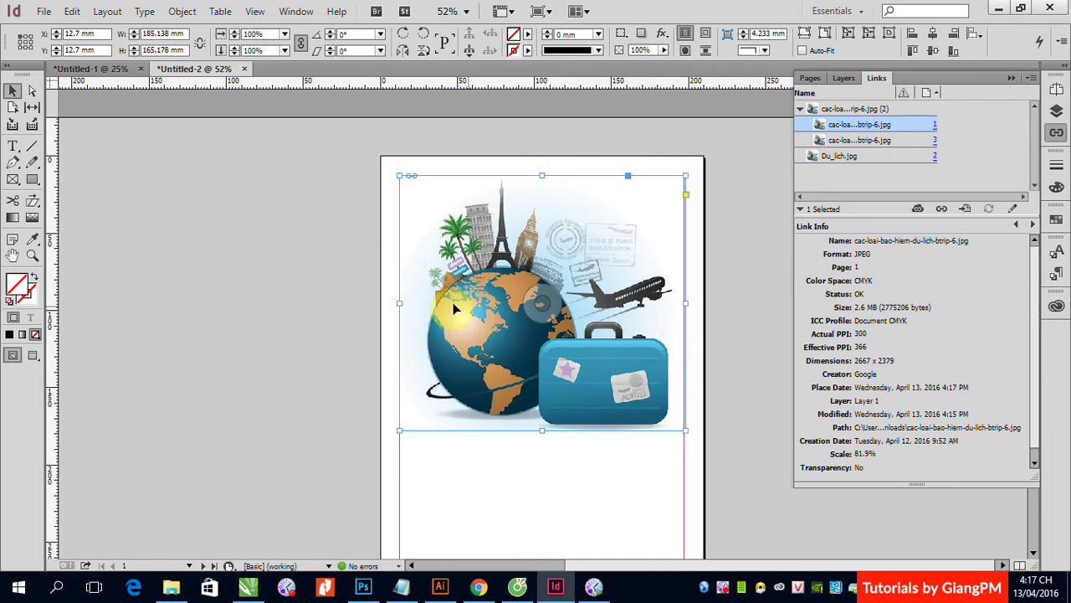
right_click(460, 306)
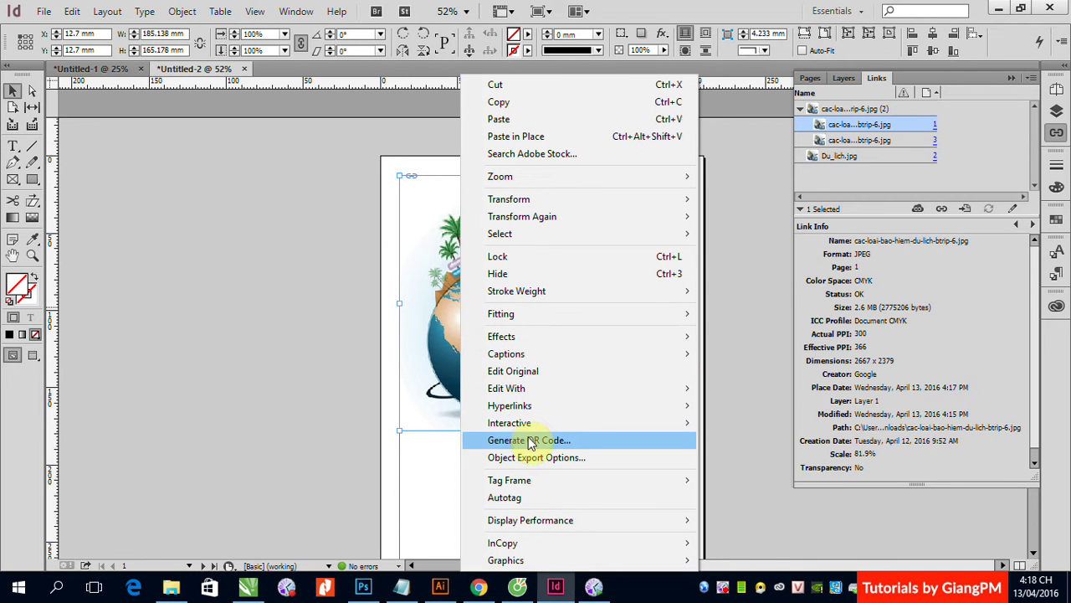
mouse_move(529, 426)
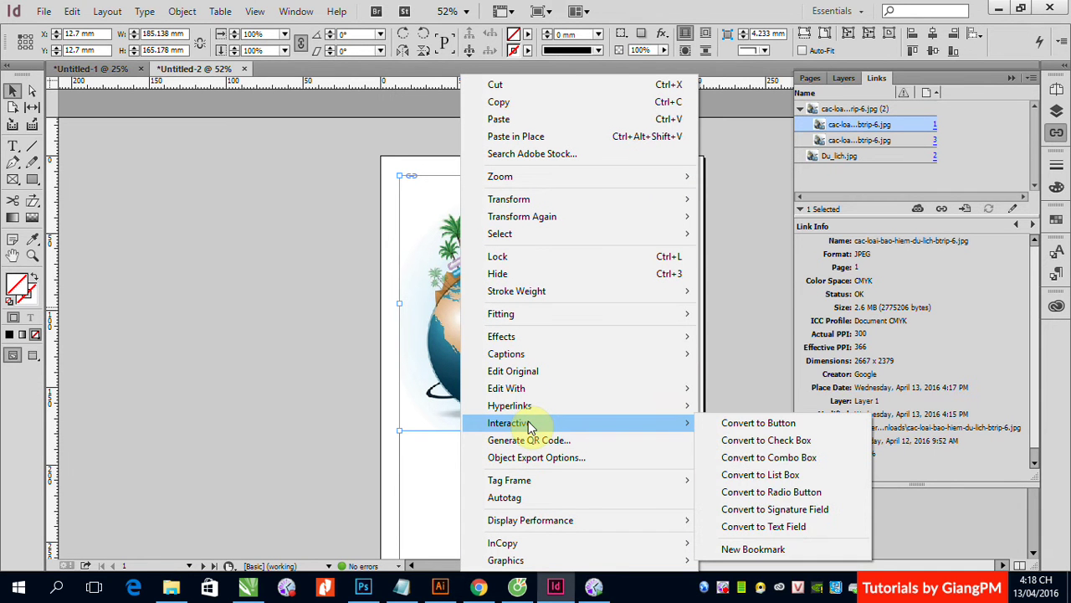
mouse_move(610, 390)
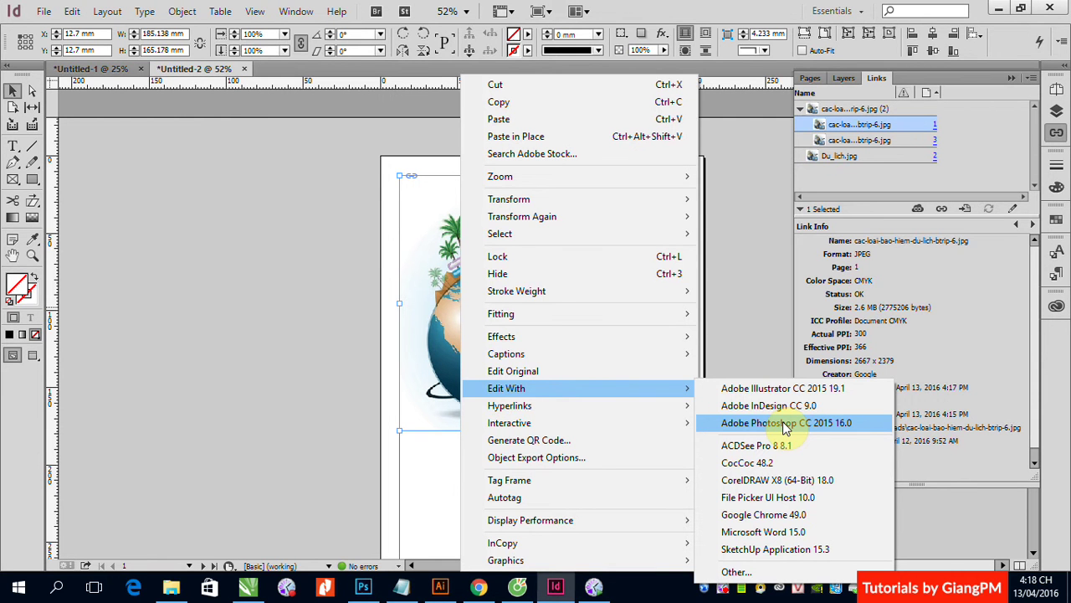
left_click(210, 407)
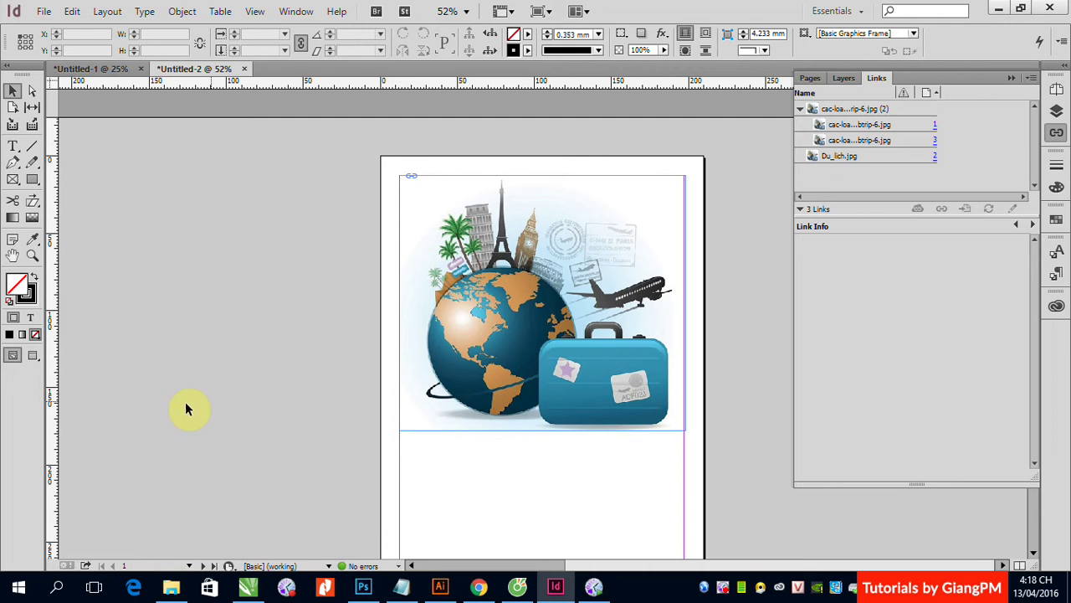
- Switch to Photoshop and open Du_lich.jpg from the Downloads folder
left_click(365, 589)
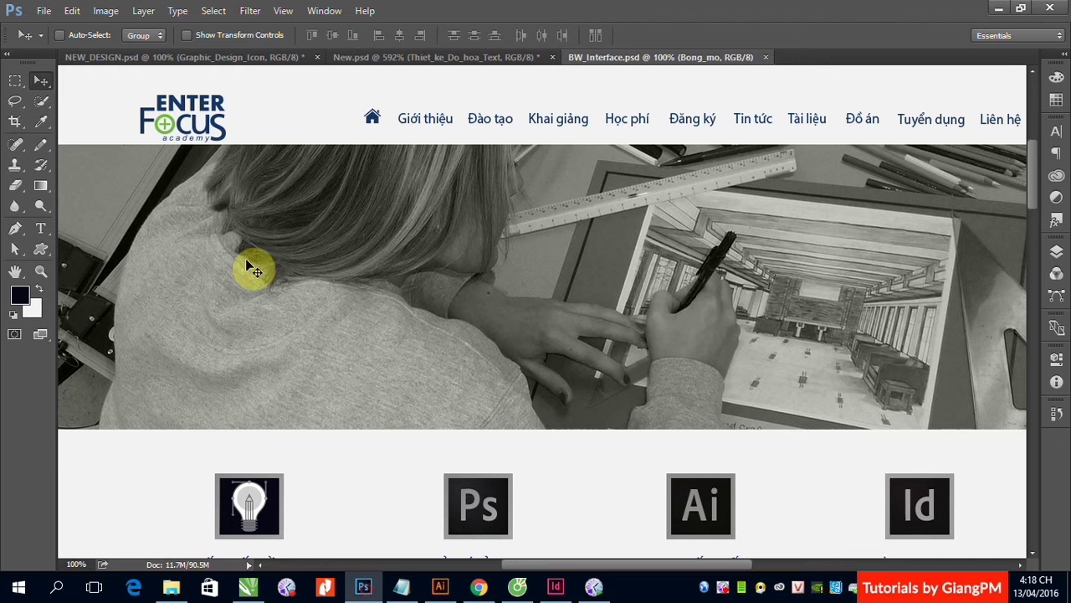
left_click(44, 11)
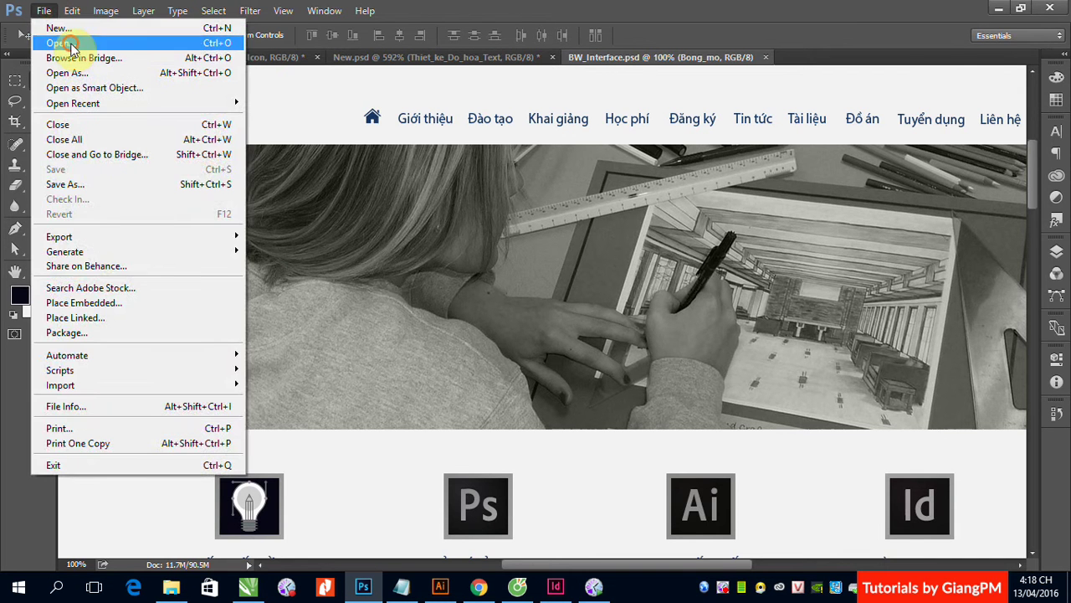
left_click(66, 42)
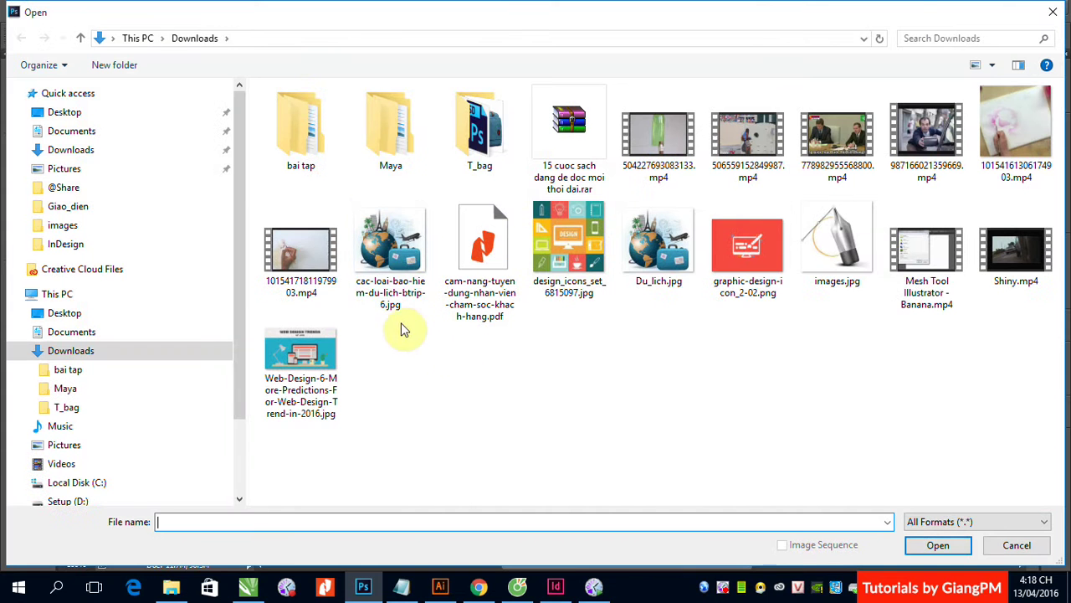
left_click(657, 272)
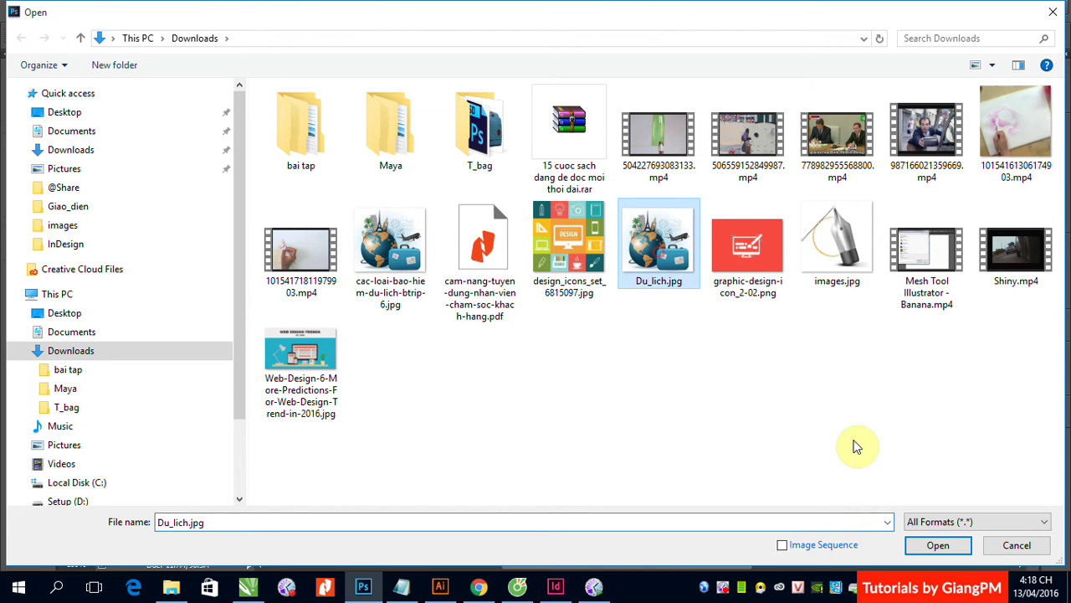
left_click(937, 545)
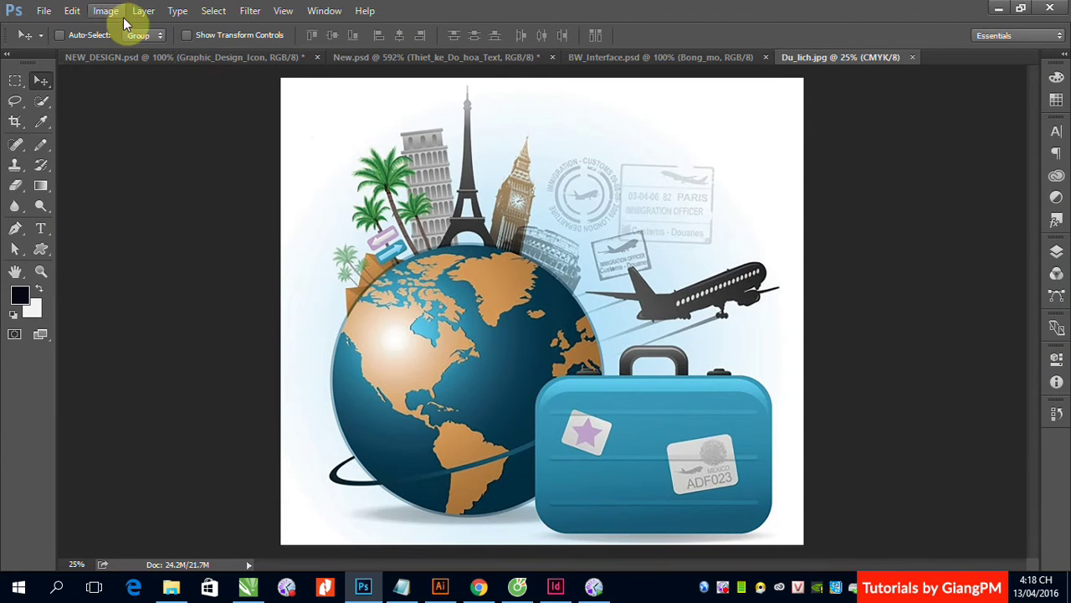
- Convert Du_lich.jpg to Grayscale mode
left_click(120, 13)
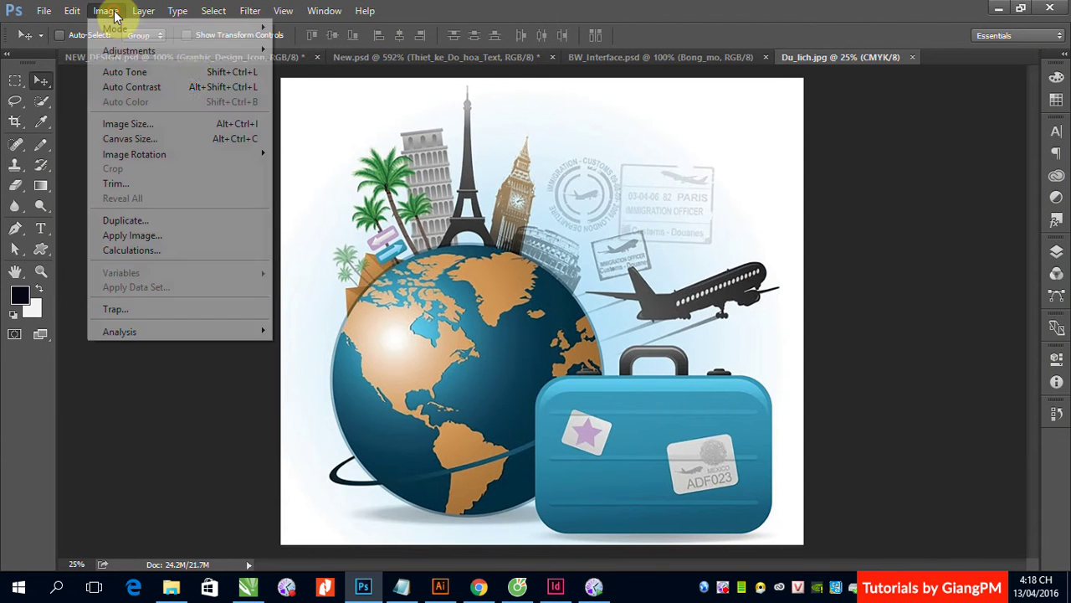
mouse_move(125, 28)
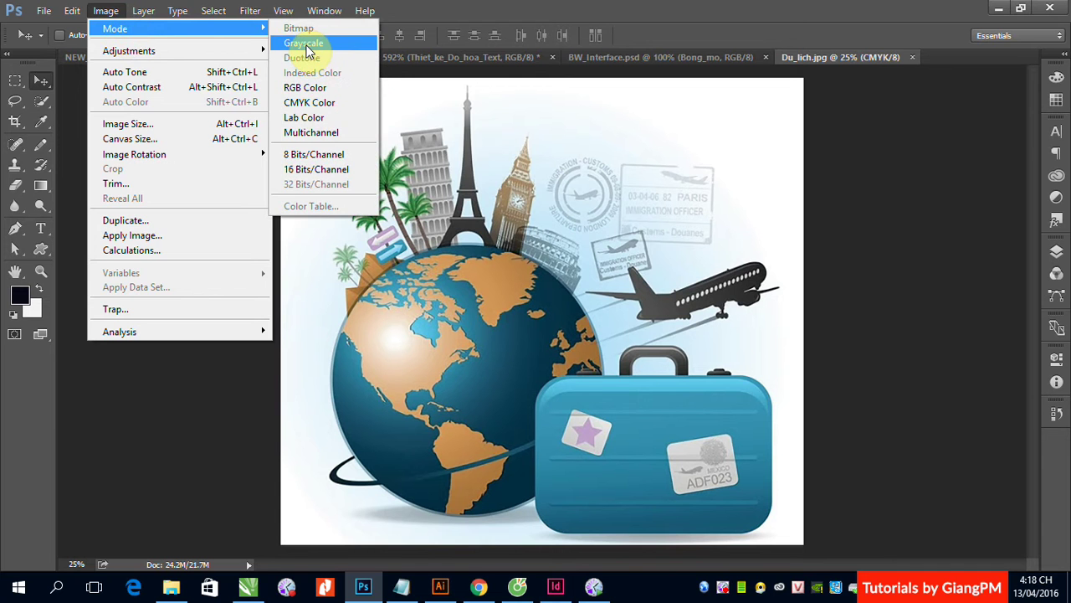
left_click(305, 43)
left_click(450, 218)
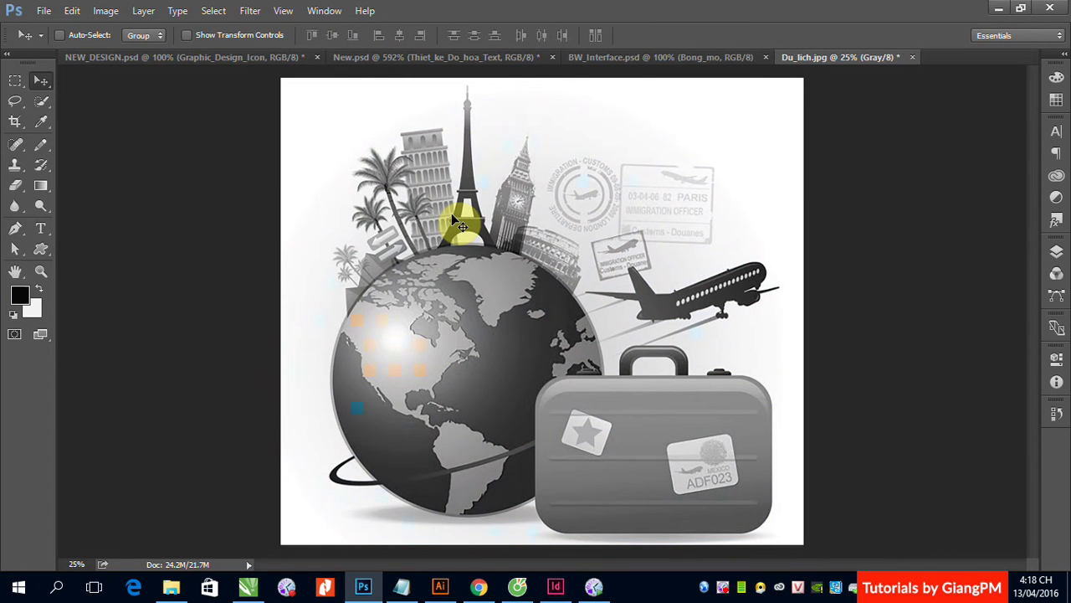
- Save the grayscale image as a JPEG named xam.jpg in the Downloads folder at Maximum quality 12
left_click(44, 10)
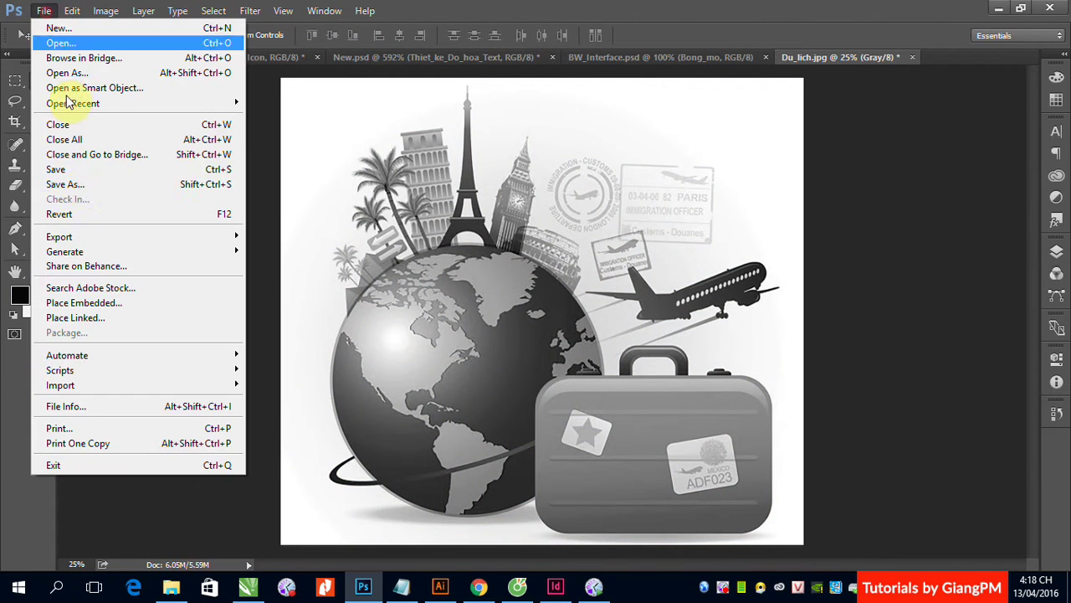
left_click(82, 183)
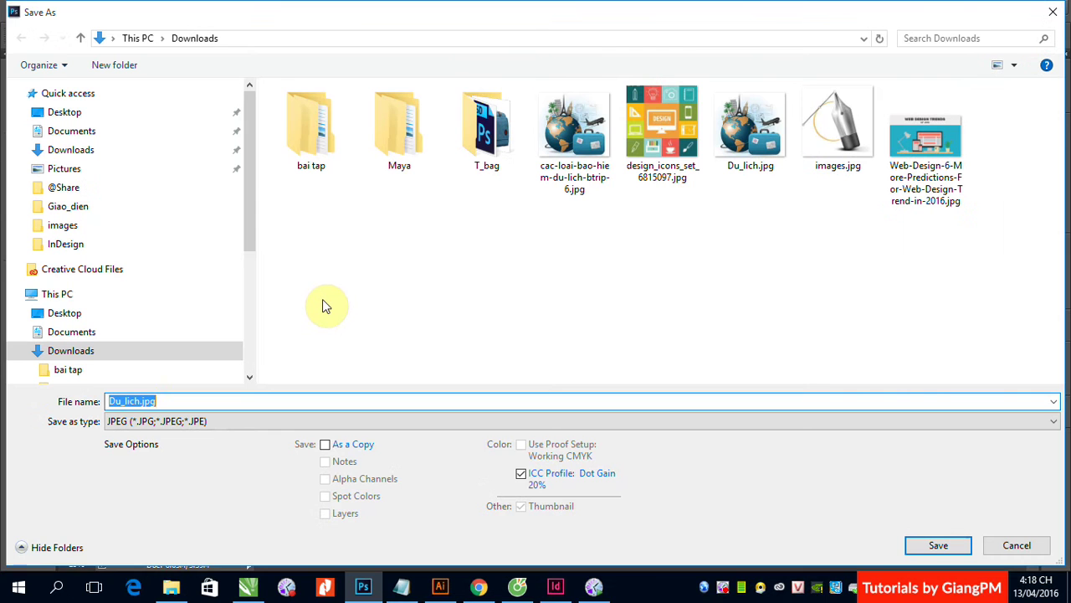
type("vanh")
key("Escape")
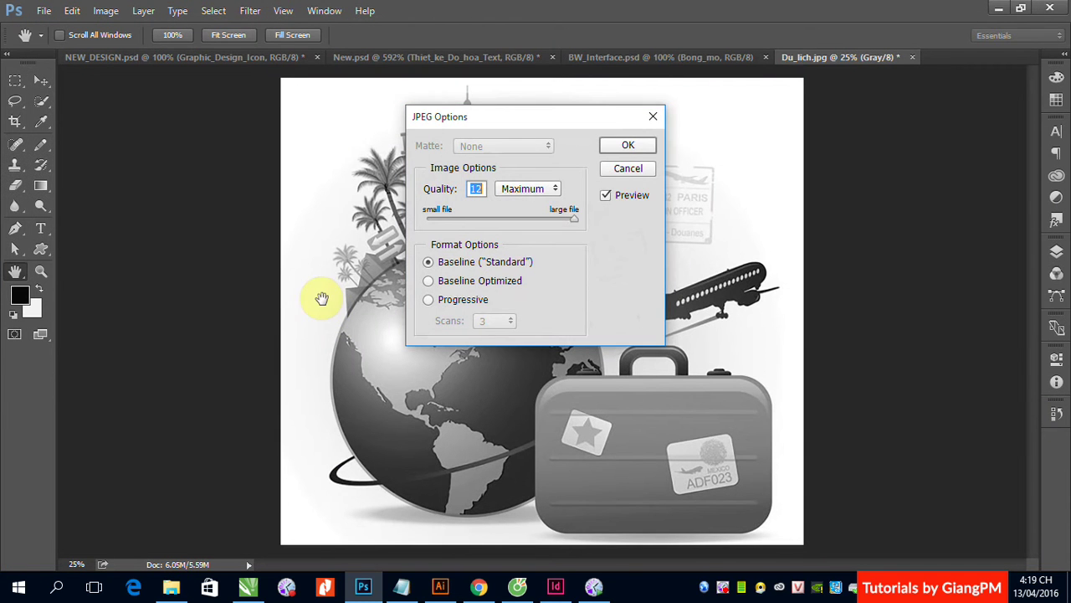
left_click(617, 149)
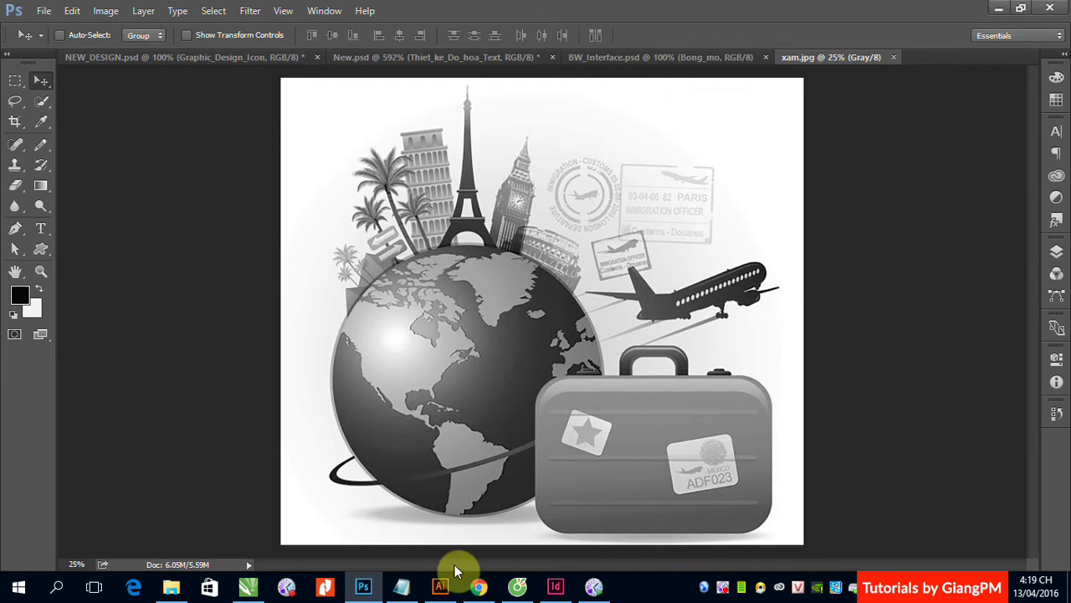
- Switch to InDesign and move the colour image from page 1 onto the pasteboard left of the page
left_click(555, 584)
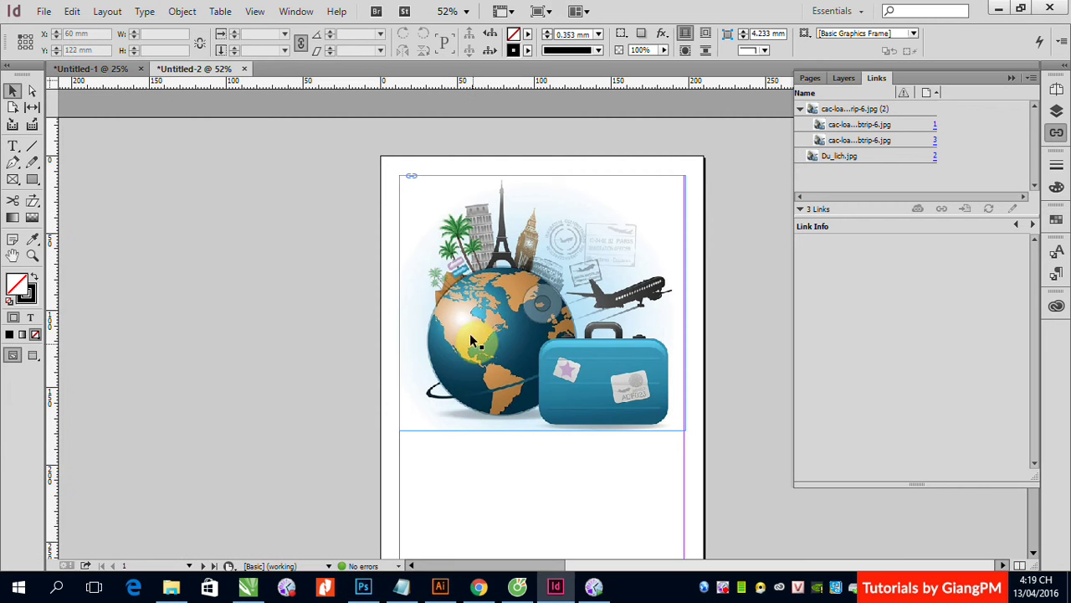
left_click_drag(486, 313, 153, 292)
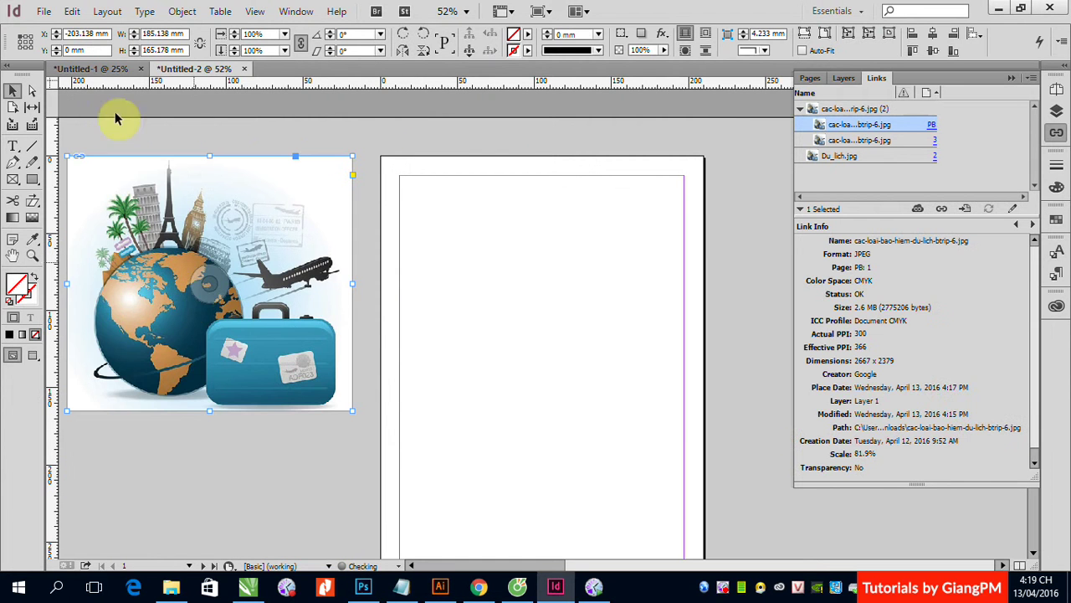
- Place xam.jpg from Downloads on page 1 from the upper-left margin corner at about 185 × 165 mm, undoing its replacement of the colour image
left_click(43, 10)
left_click(94, 231)
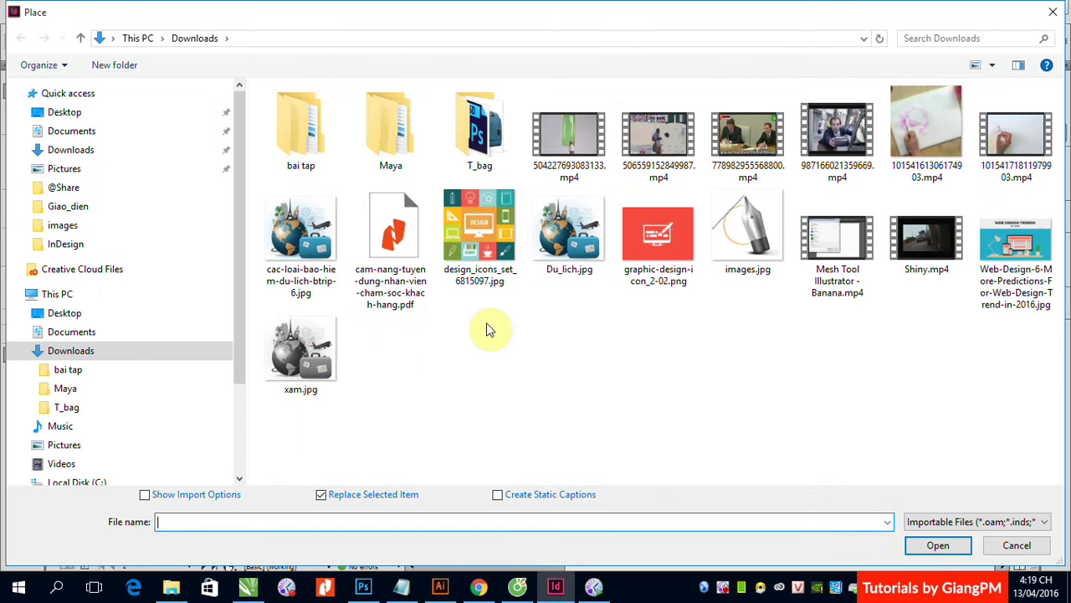
left_click(324, 348)
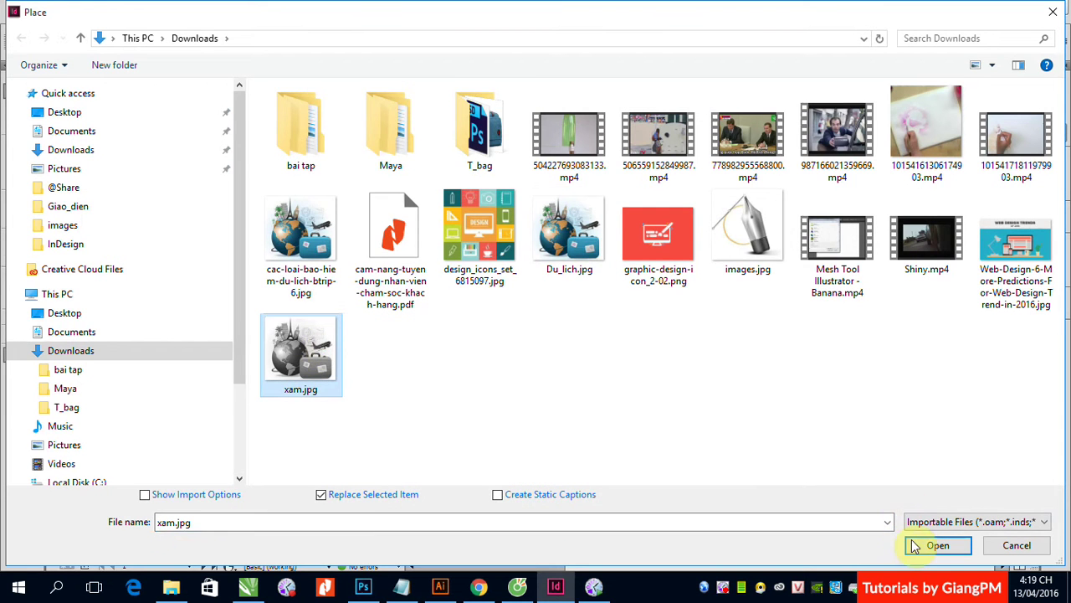
left_click(937, 545)
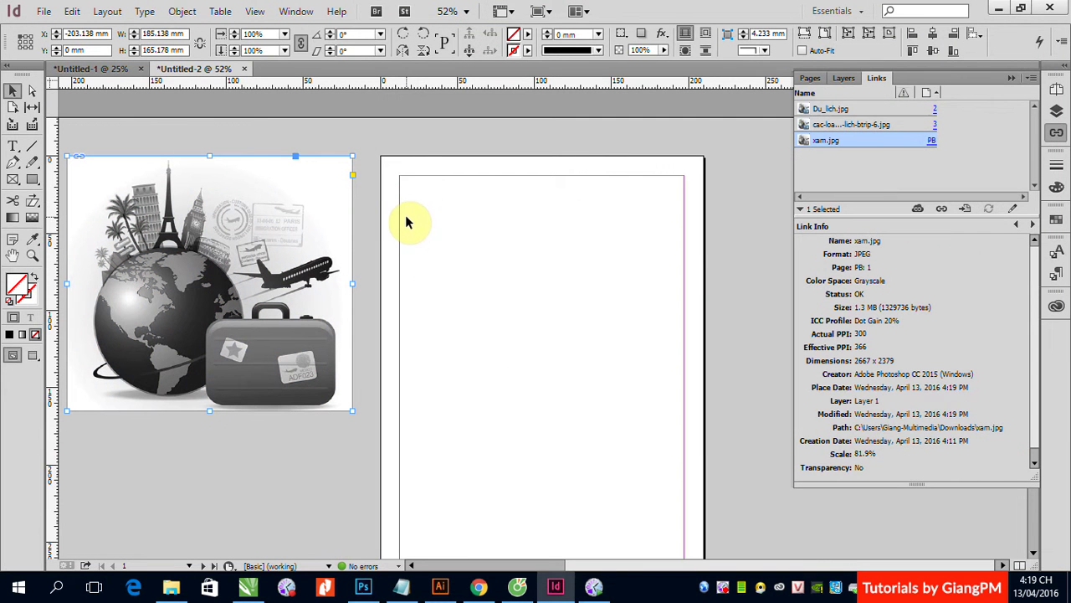
key("ctrl+z")
left_click_drag(400, 176, 650, 430)
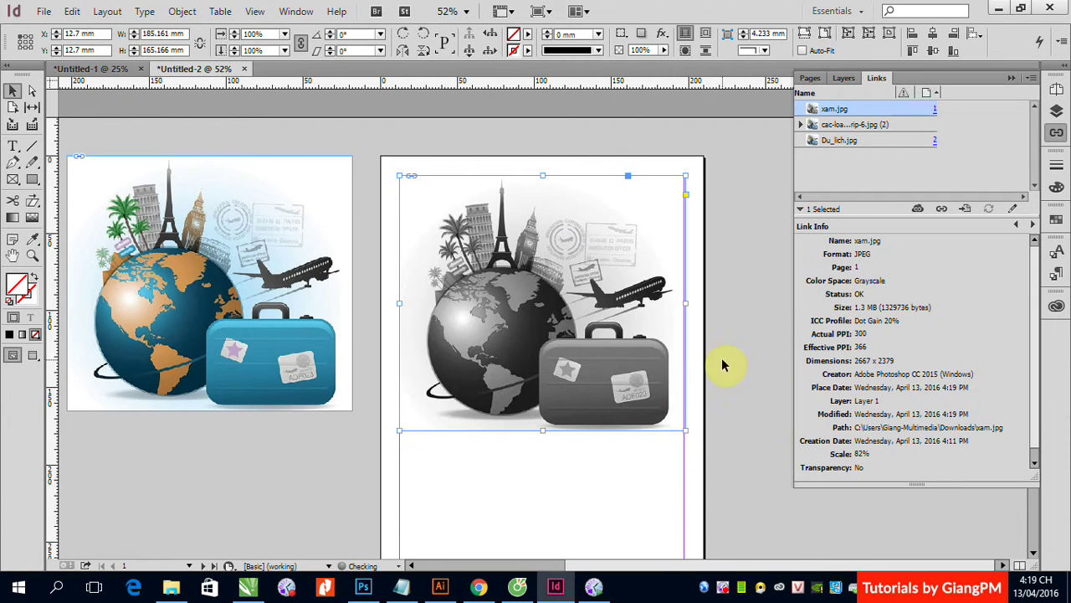
- Examine the link information of the grayscale image on page 1 and leave the image selected
left_click(519, 360)
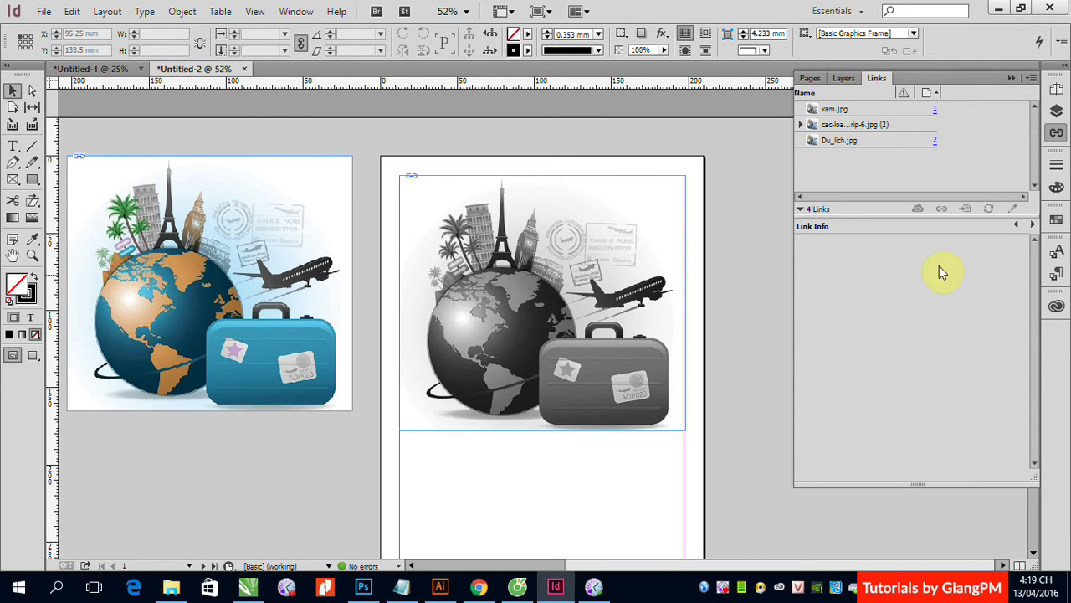
left_click(641, 327)
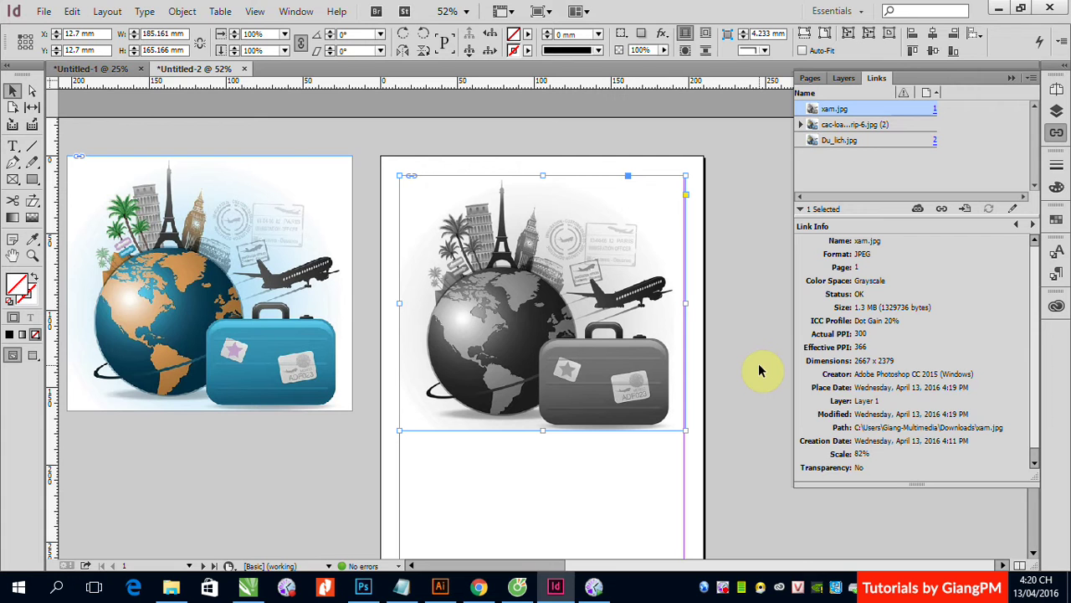
left_click(733, 269)
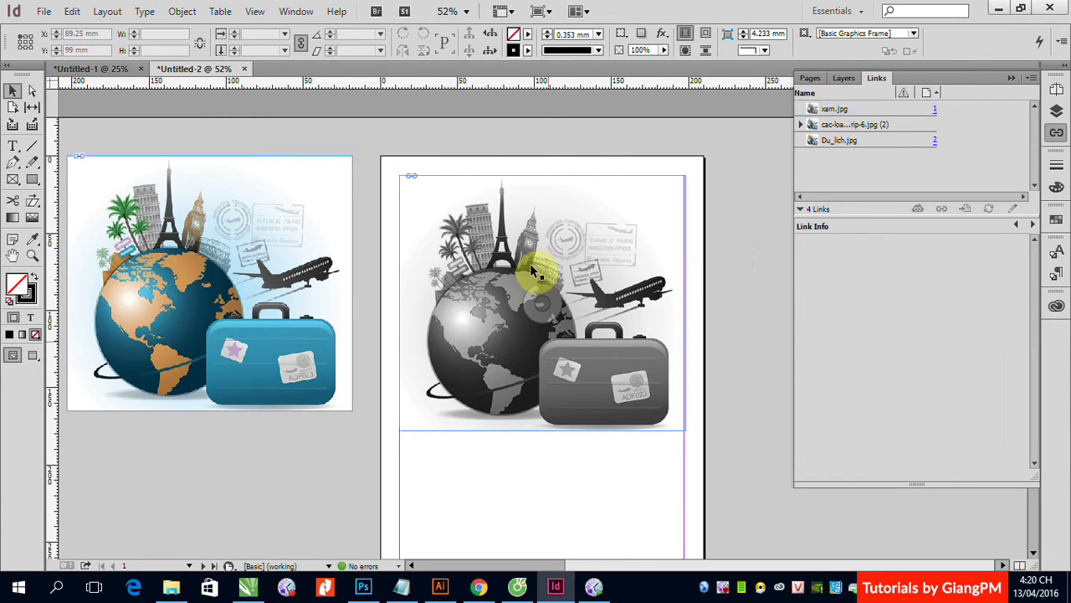
left_click(494, 305)
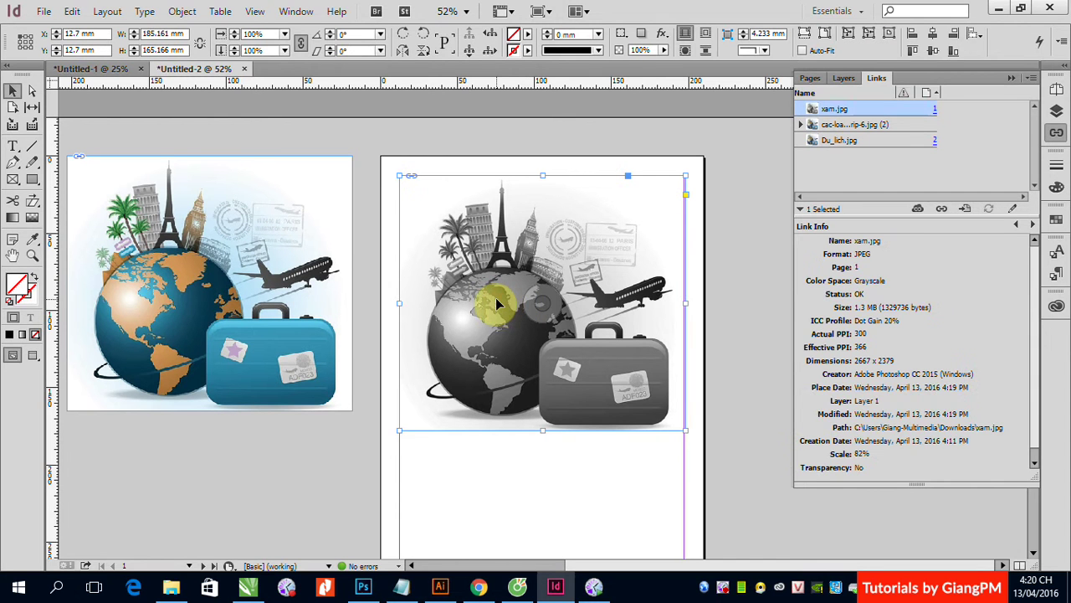
- Try filling the page 1 grayscale image with the C=0 M=100 Y=0 K=0 swatch at 34% tint, and undo both changes
left_click(1011, 77)
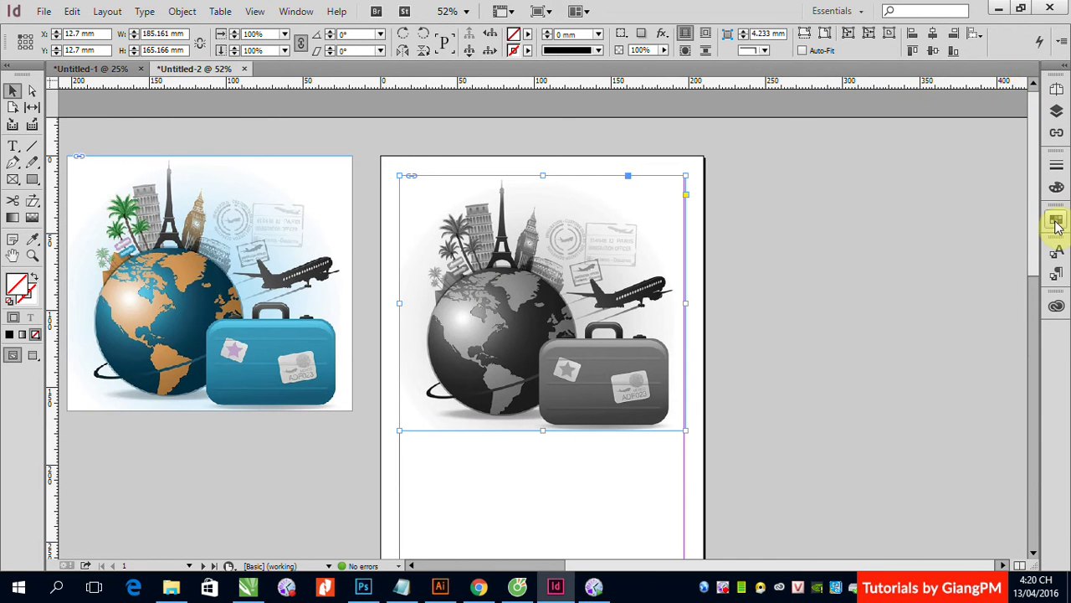
left_click(1056, 223)
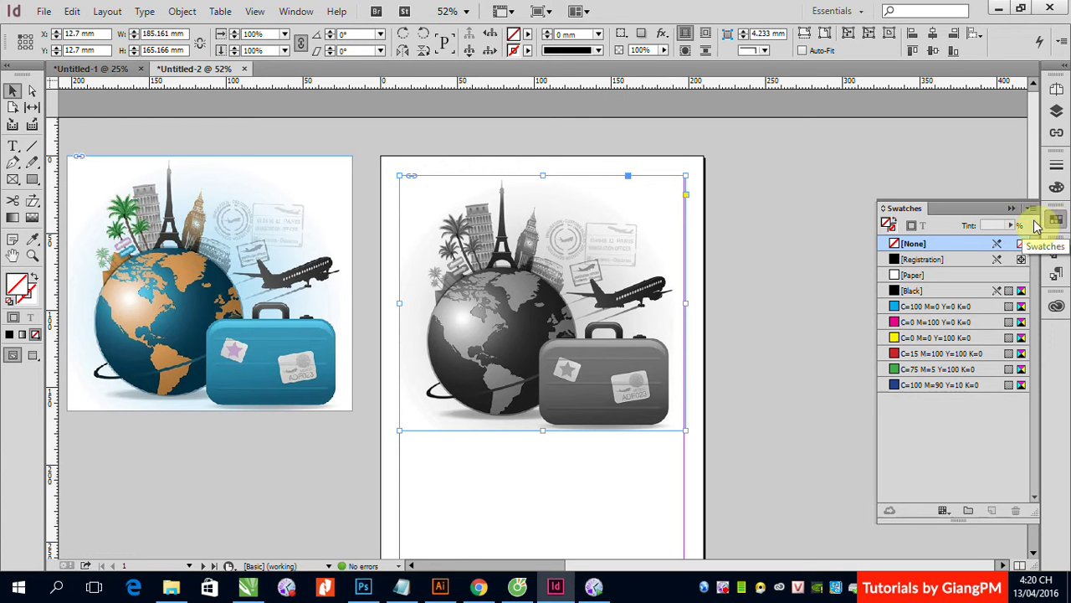
left_click(896, 323)
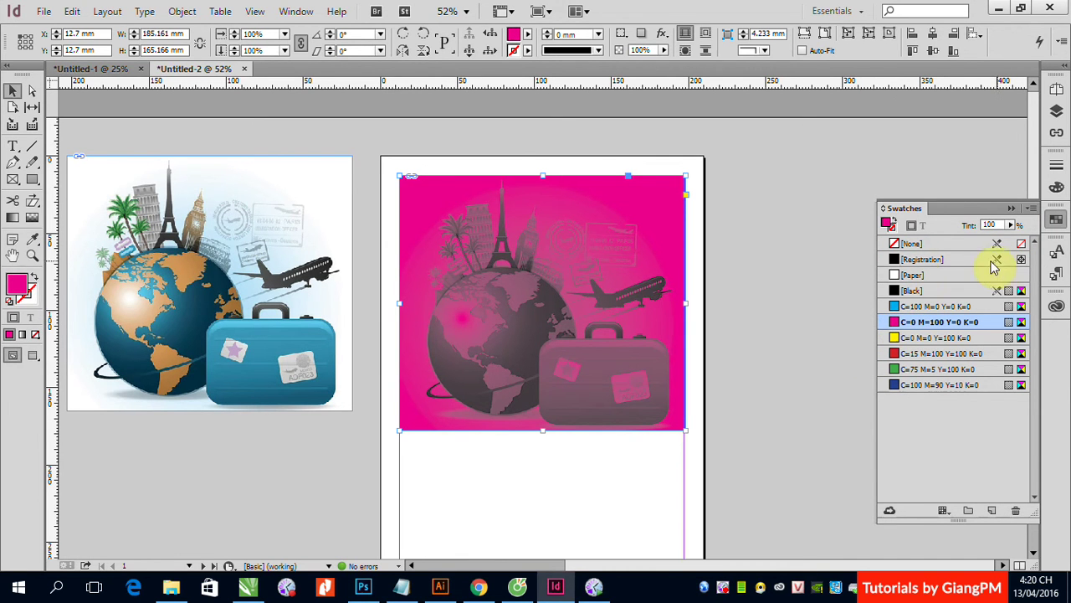
left_click(1013, 226)
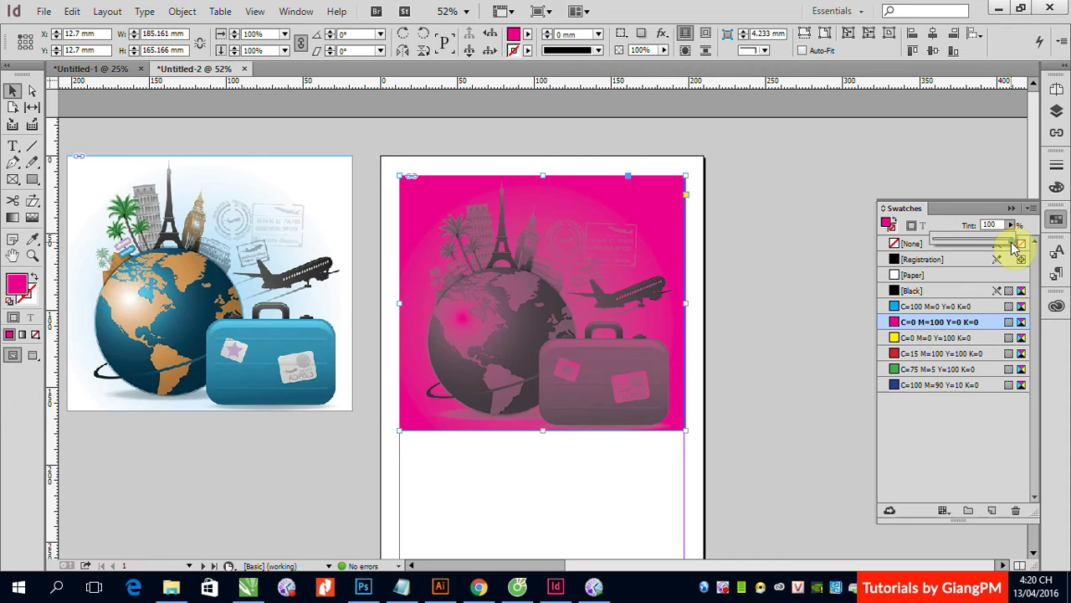
left_click_drag(1013, 245, 960, 244)
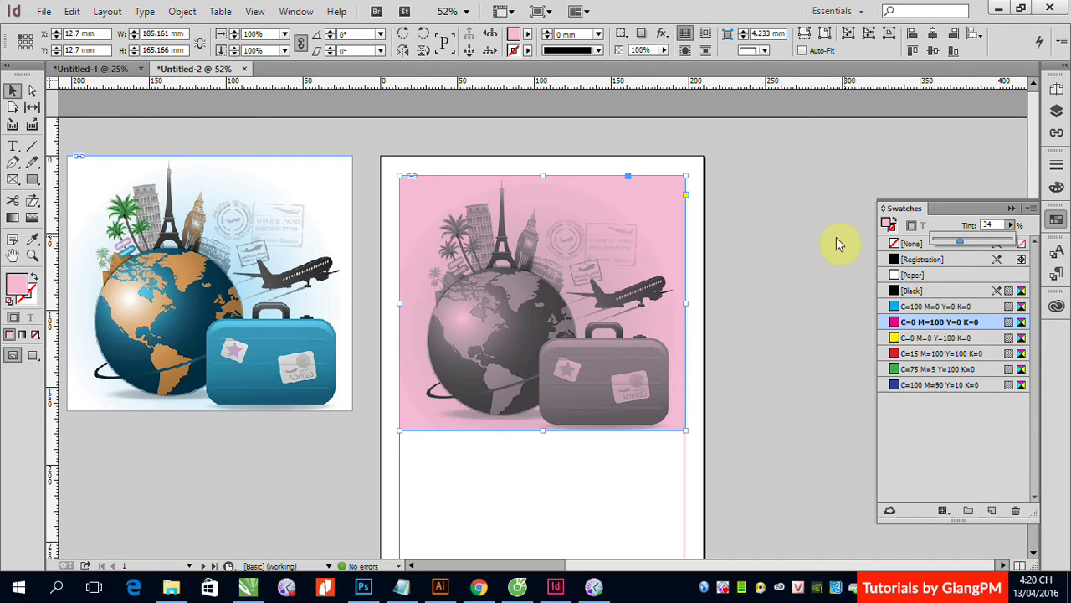
left_click(814, 251)
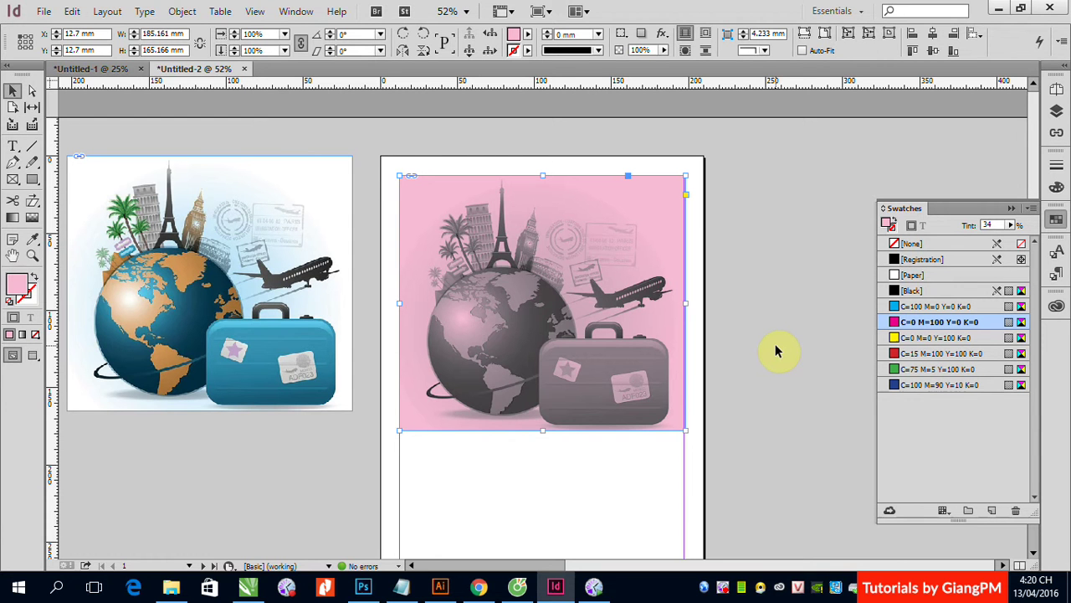
key("ctrl+z")
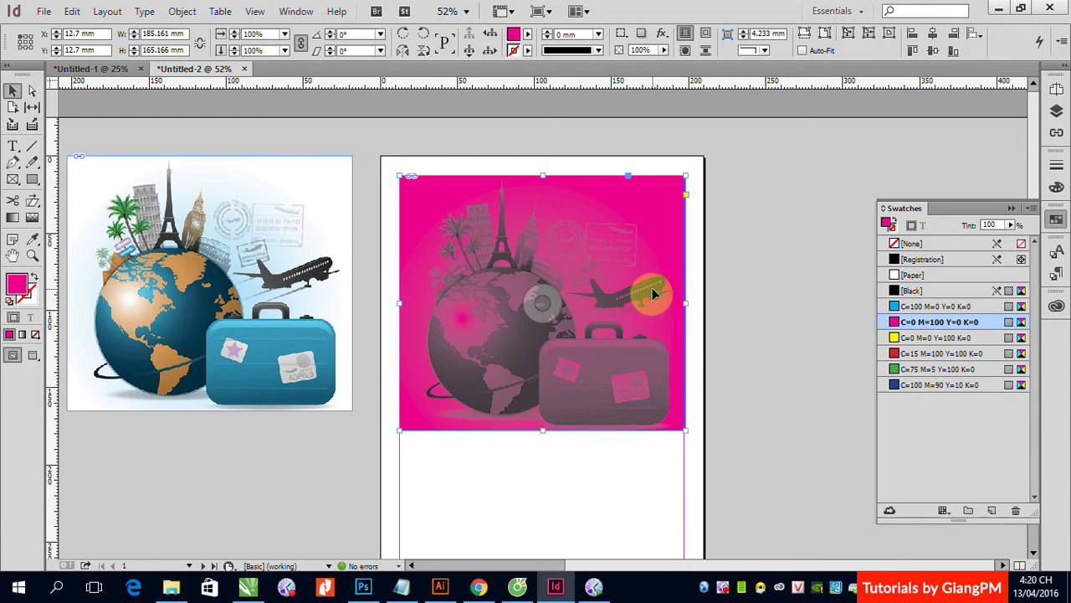
key("ctrl+z")
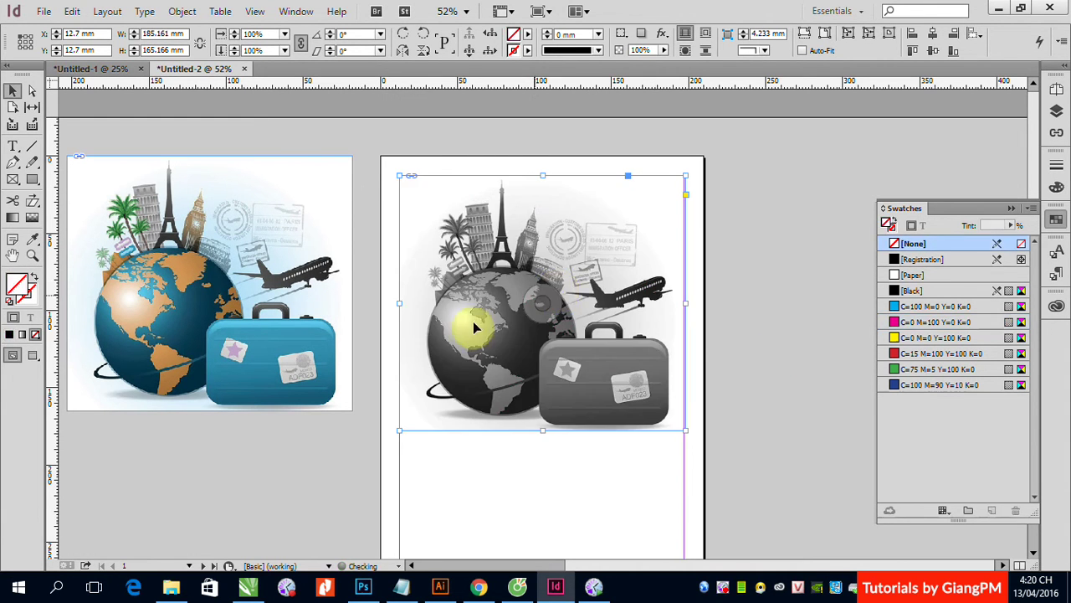
- Duplicate the grayscale image from page 1 onto the pasteboard right of the page
scroll(781, 251, "down", 2)
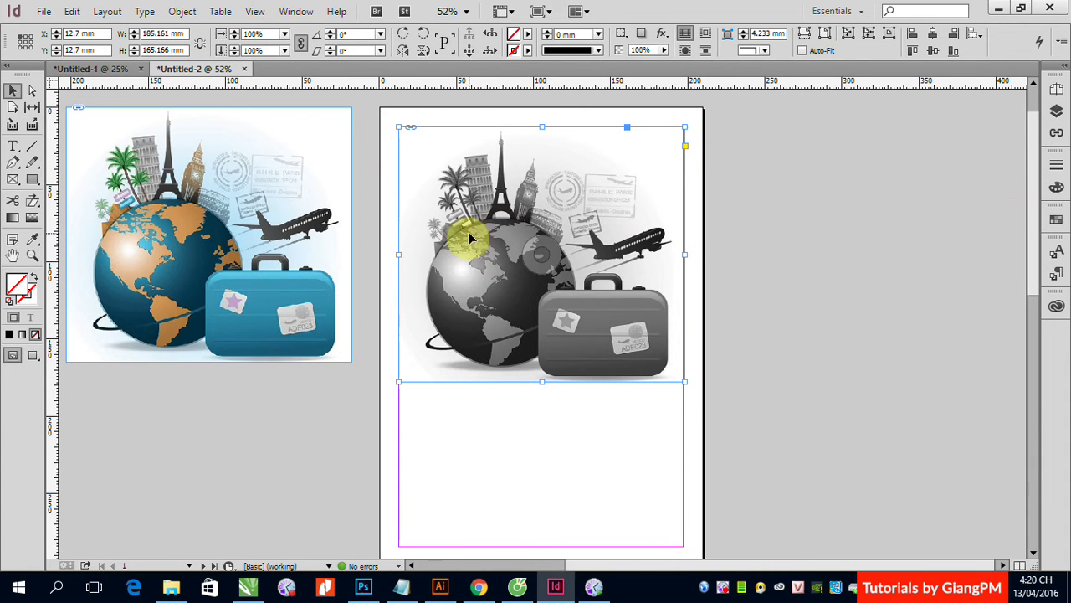
left_click_drag(484, 240, 820, 249)
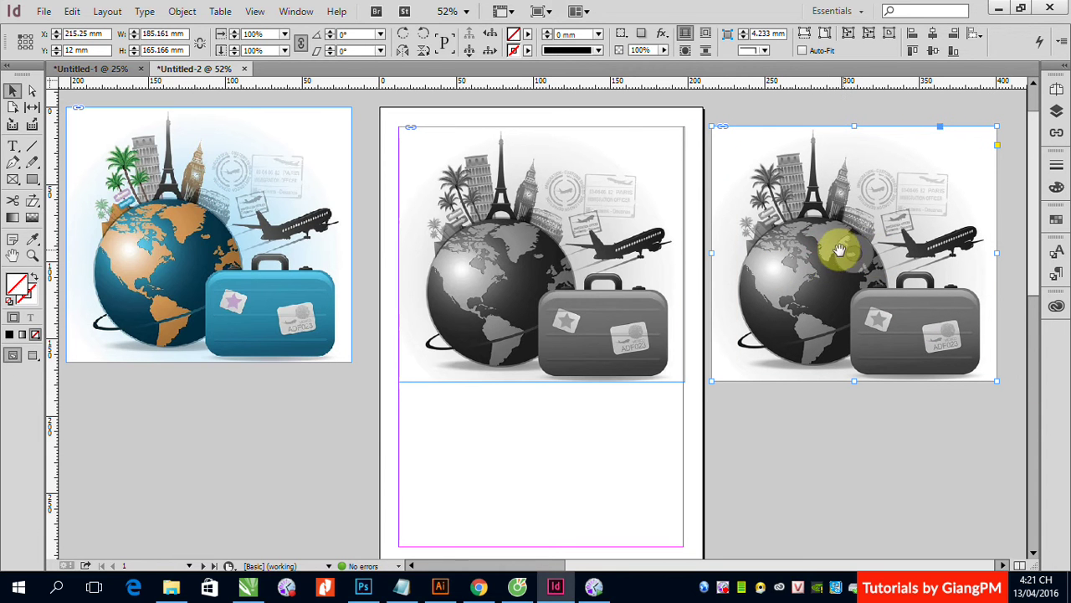
- Try the yellow and red swatches on the page 1 grayscale image and fill it with C=75 M=5 Y=100 K=0 at 65% tint
left_click(577, 251)
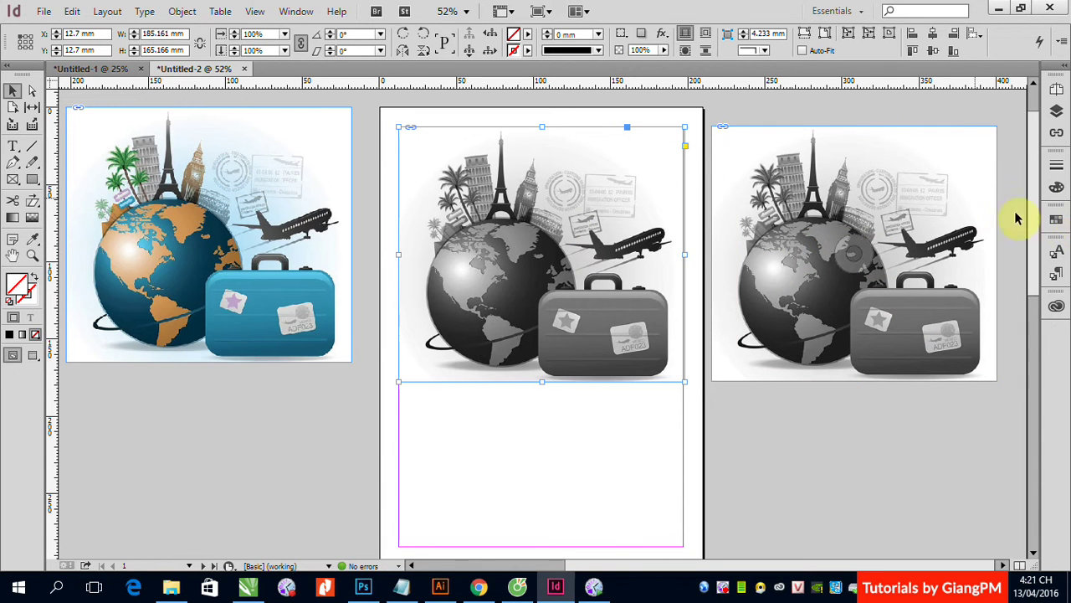
left_click(1056, 220)
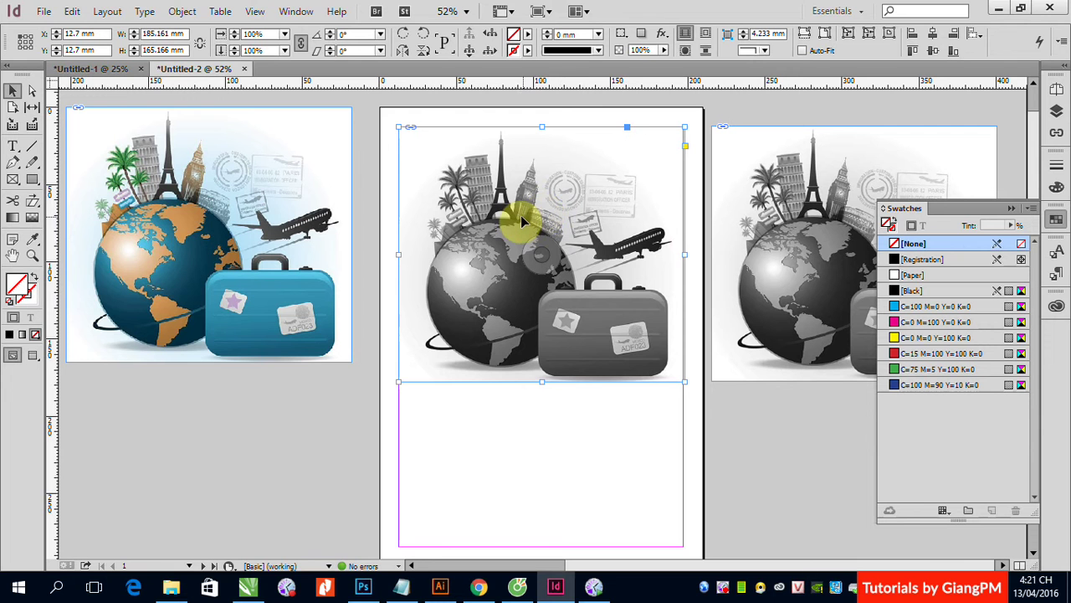
left_click(894, 338)
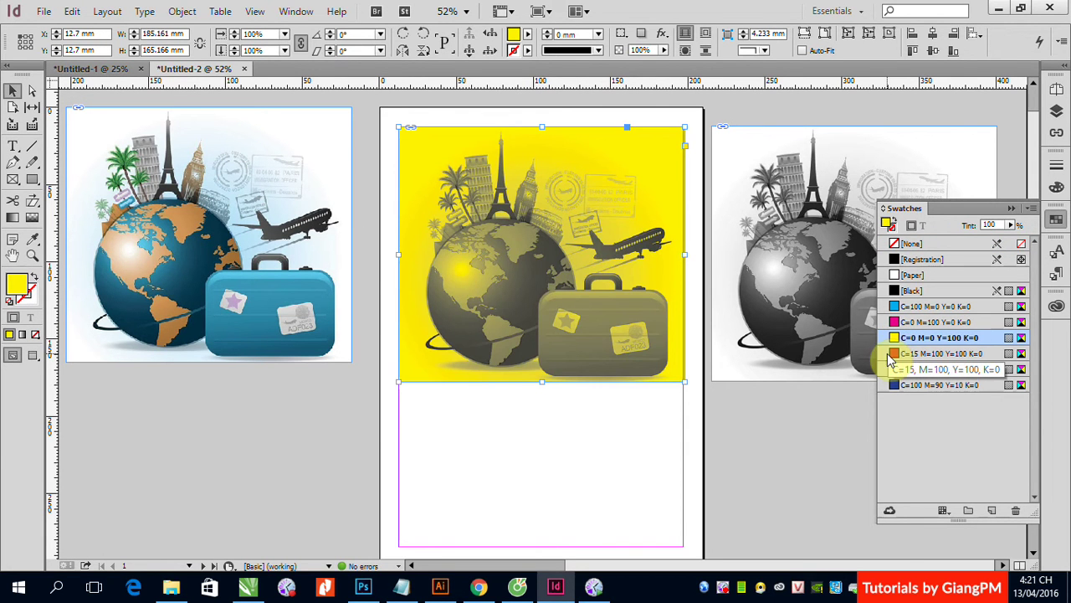
left_click(892, 354)
left_click(893, 369)
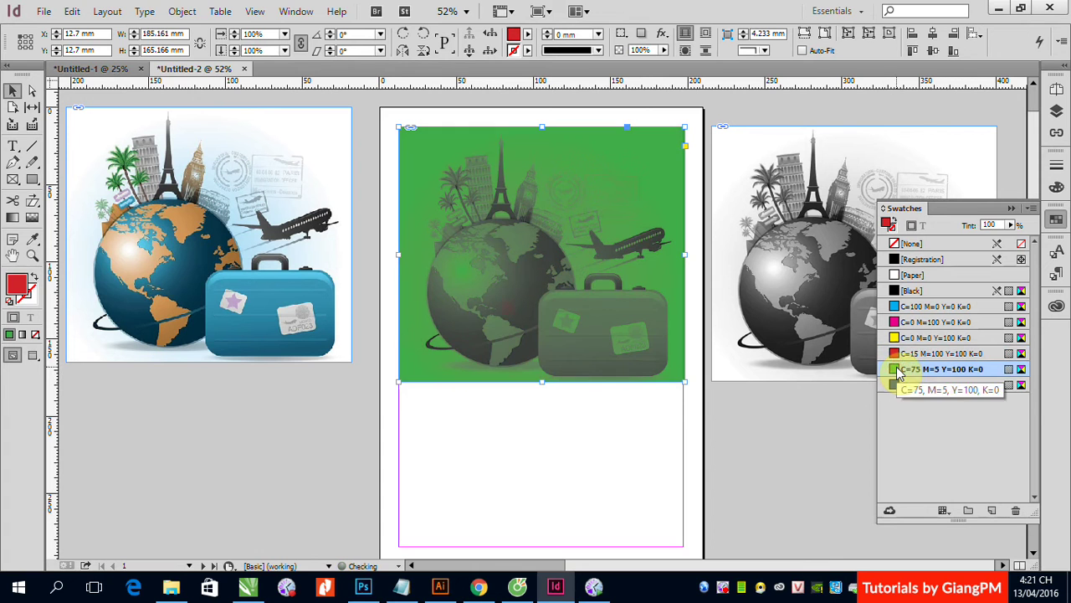
left_click(1010, 225)
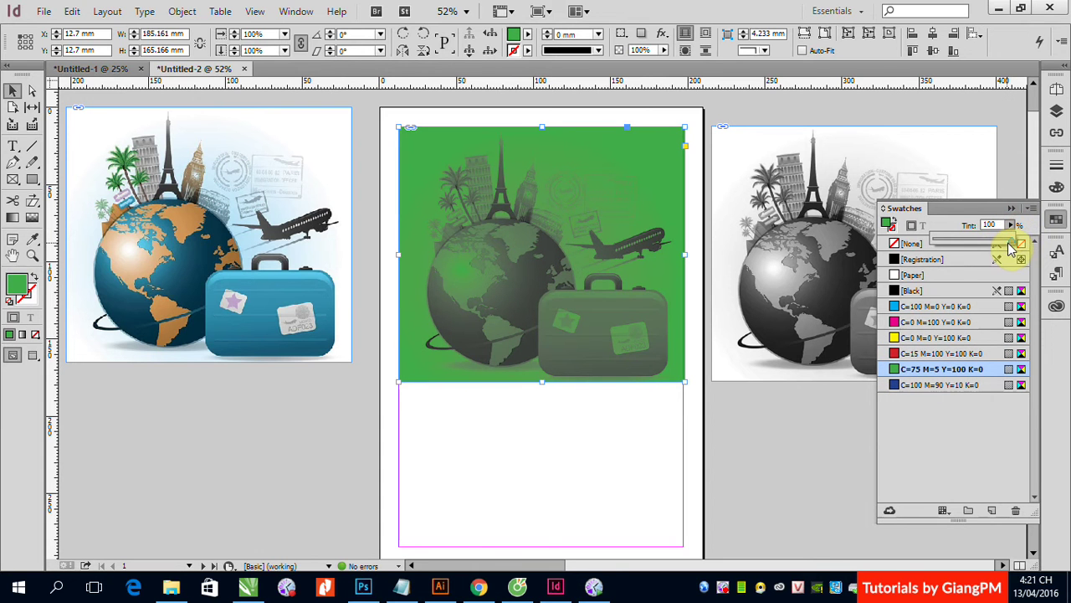
mouse_move(996, 247)
left_mouse_down()
mouse_move(959, 246)
mouse_move(983, 244)
left_mouse_up()
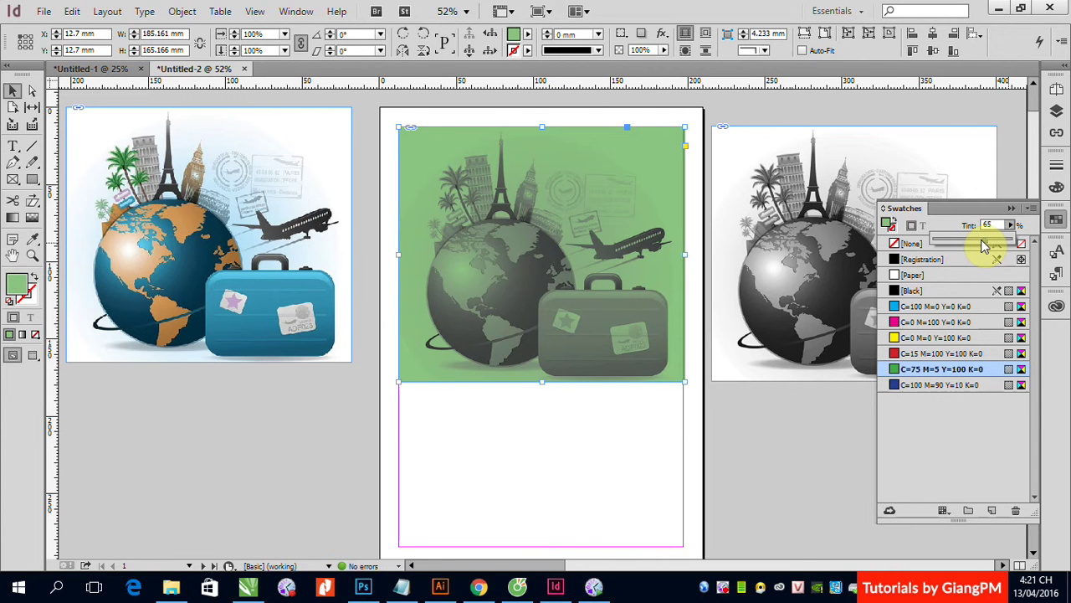
left_click(1011, 208)
left_click(758, 455)
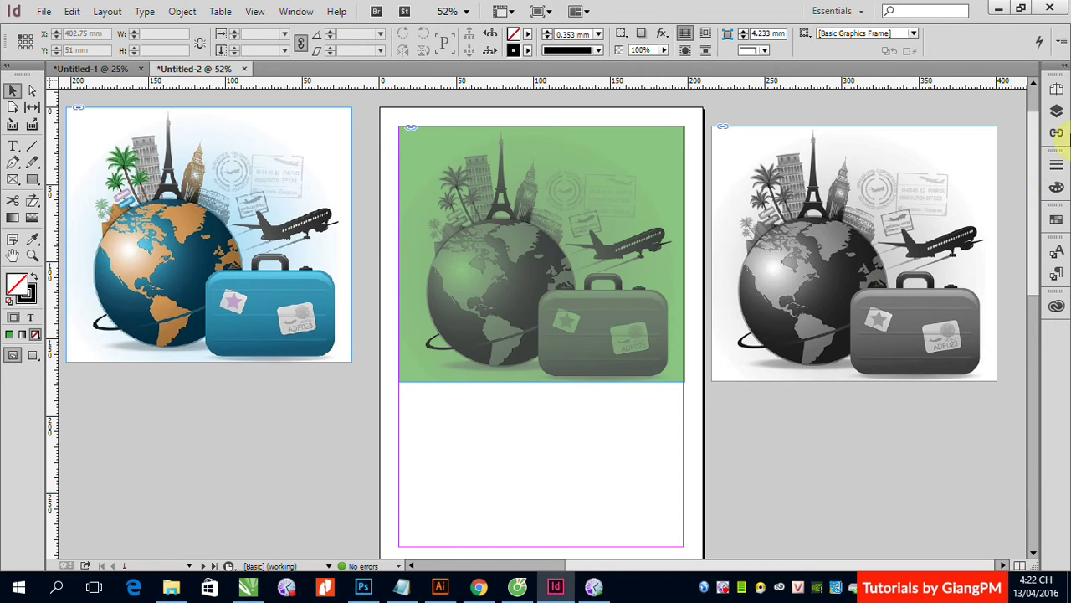
- Examine the link information of xam.jpg, including the tinted instance on page 1
left_click(1056, 134)
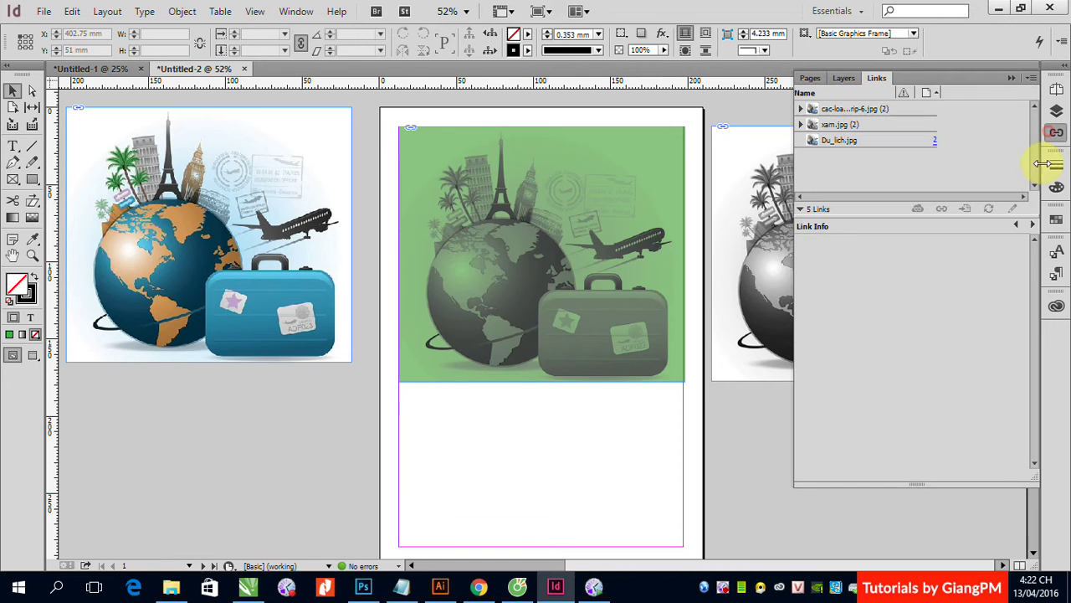
left_click(837, 127)
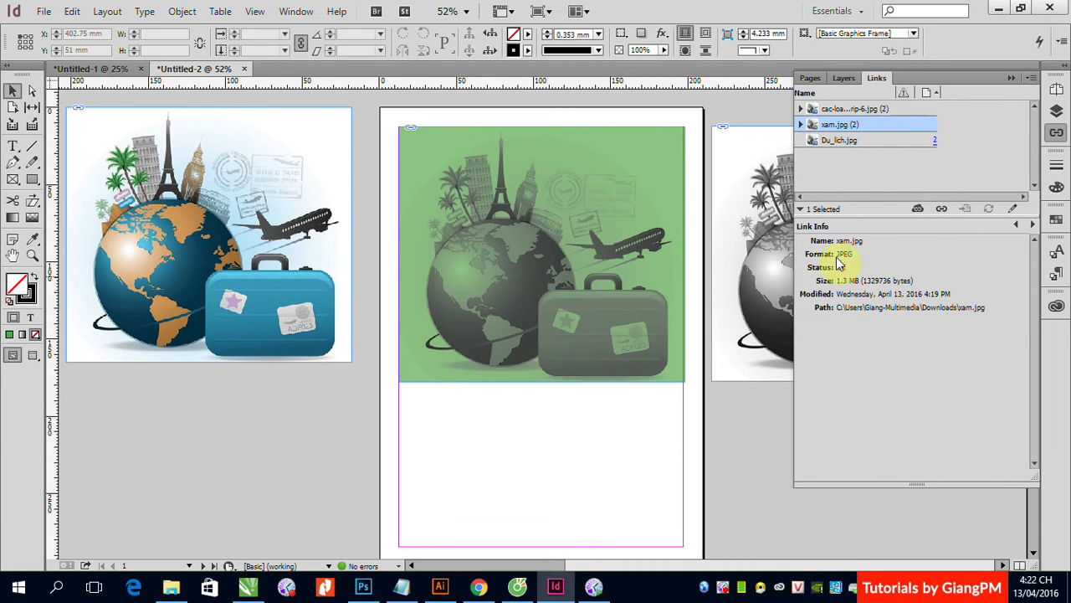
left_click(584, 247)
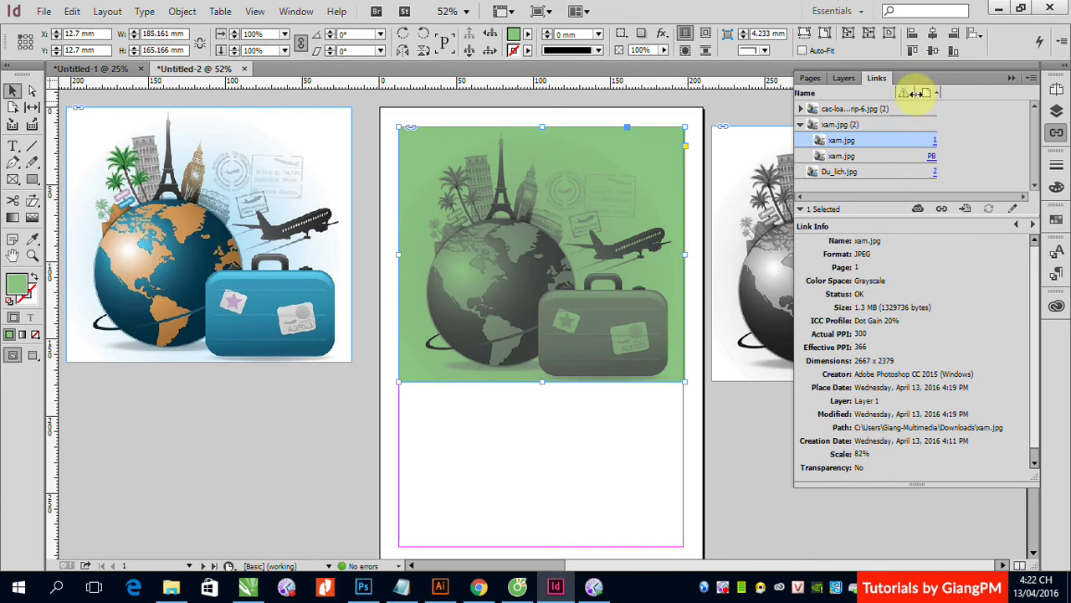
left_click(1012, 77)
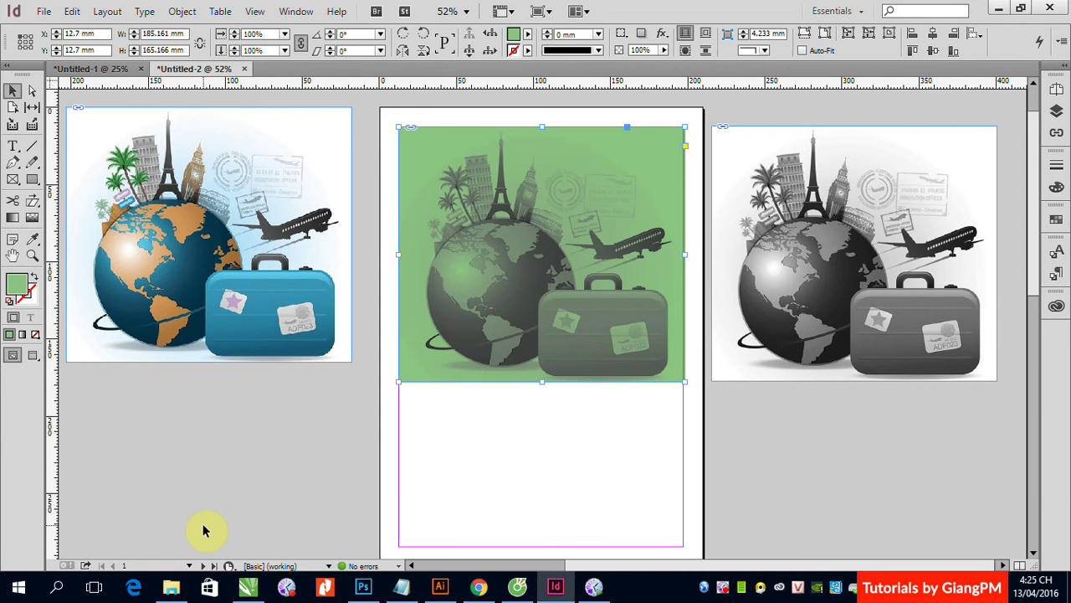
- Switch to Word and open the recent document Truyen.docx from the Desktop
left_click(30, 591)
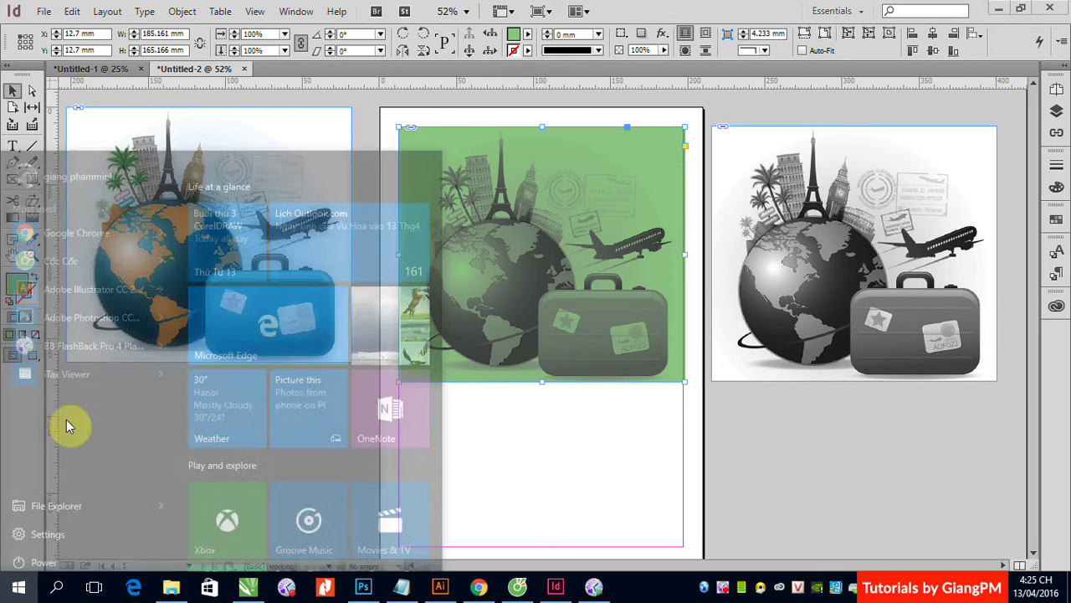
scroll(223, 394, "down", 10)
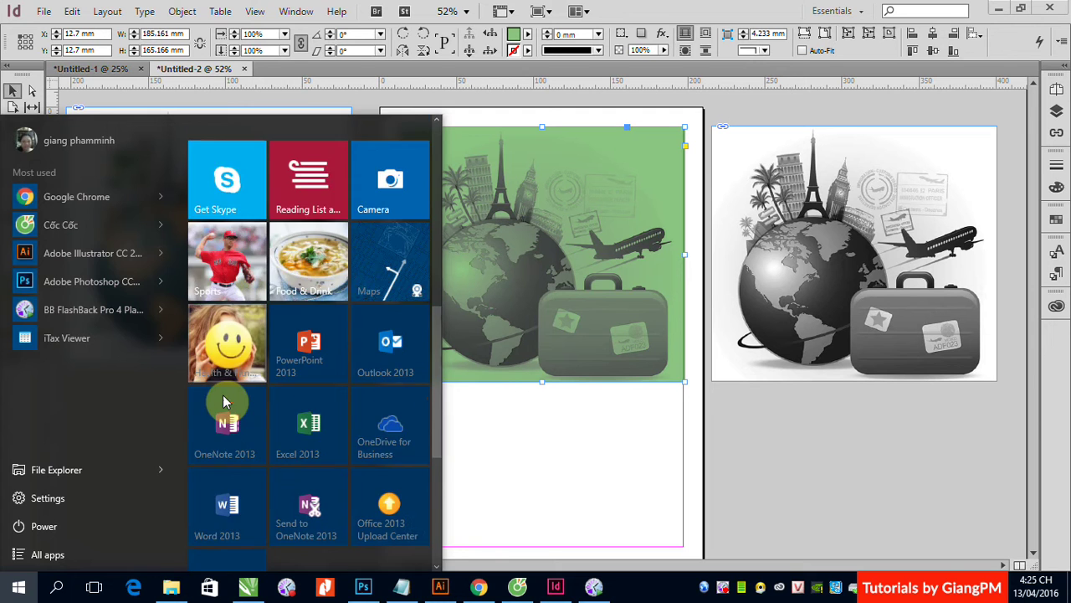
left_click(243, 327)
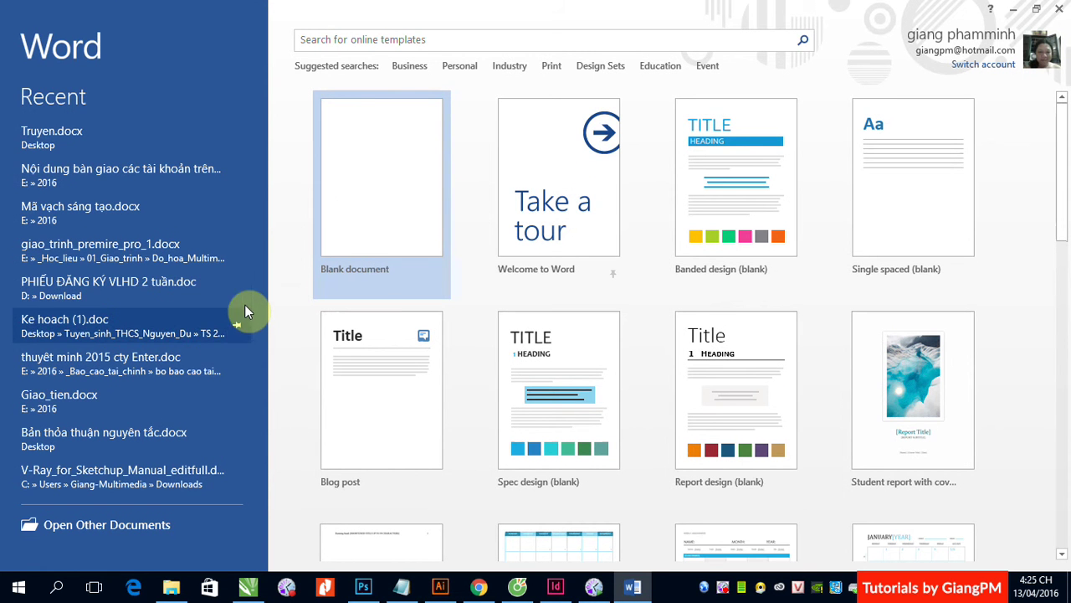
left_click(38, 131)
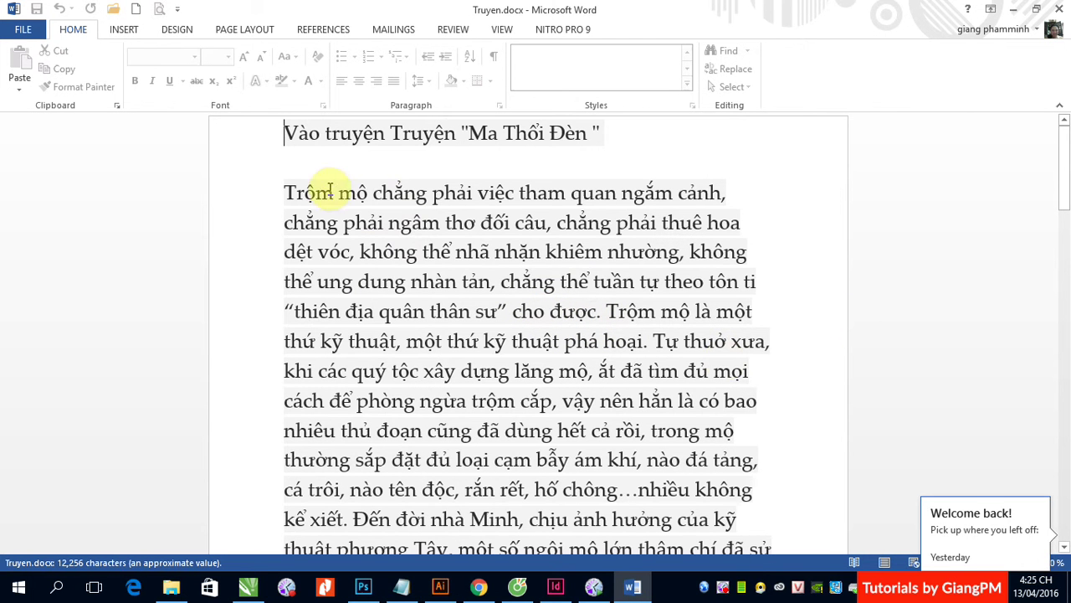
- Insert mau-pantone-la-gi_03.jpg from the Pictures folder on a new line before the text "thể ung dung nhàn tản"
left_click(284, 282)
key("Return")
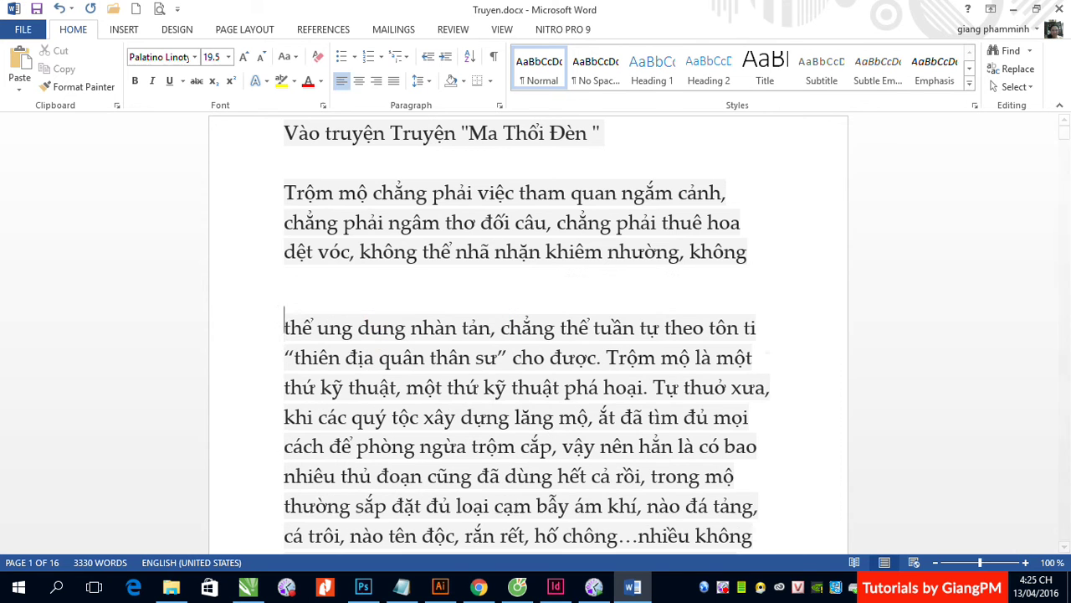
key("Up")
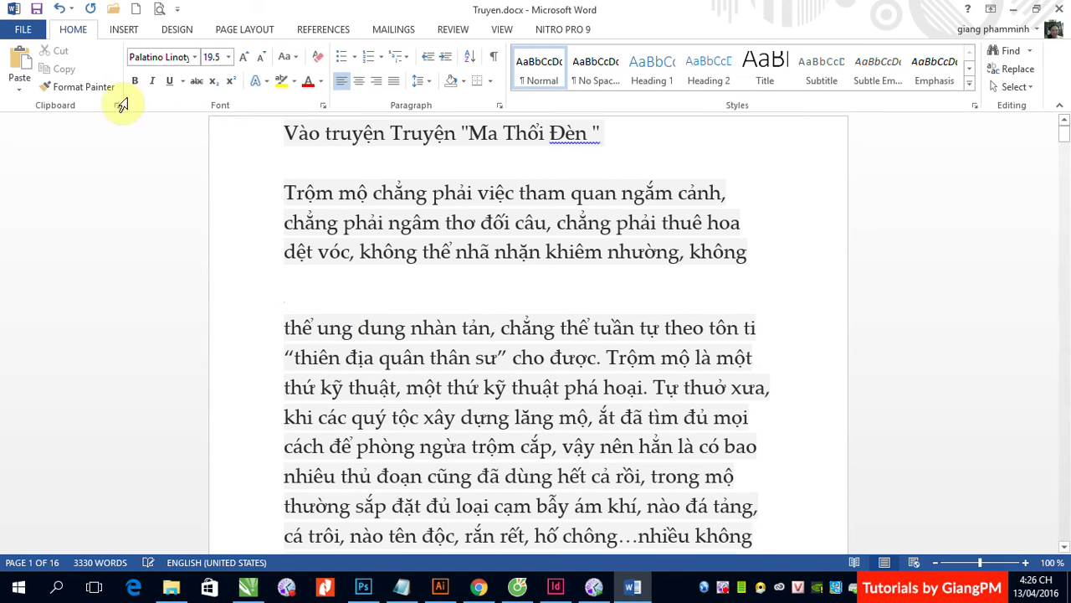
left_click(122, 32)
left_click(144, 71)
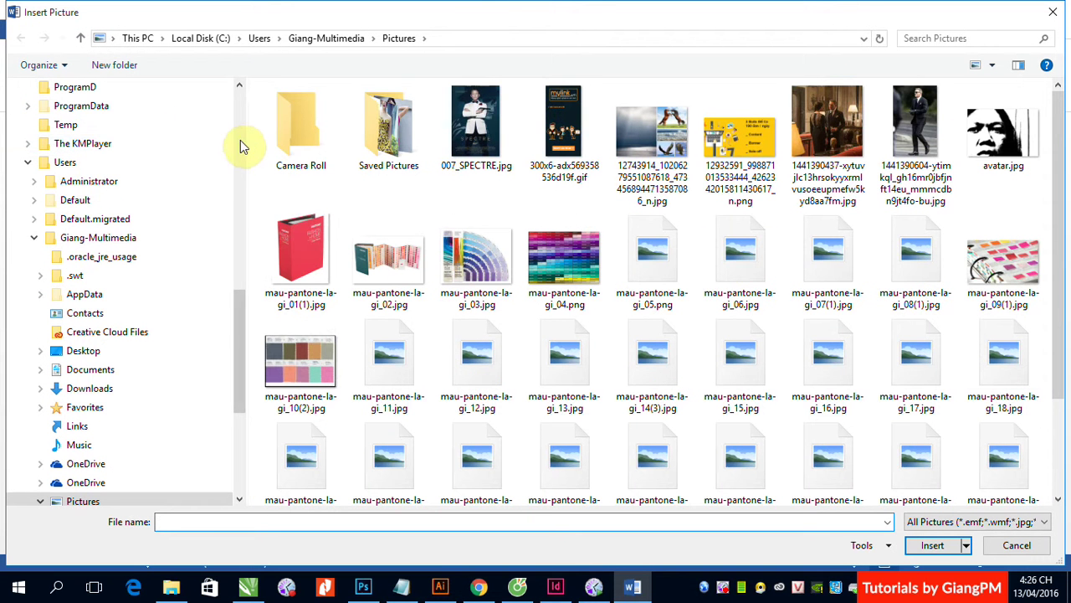
left_click(470, 280)
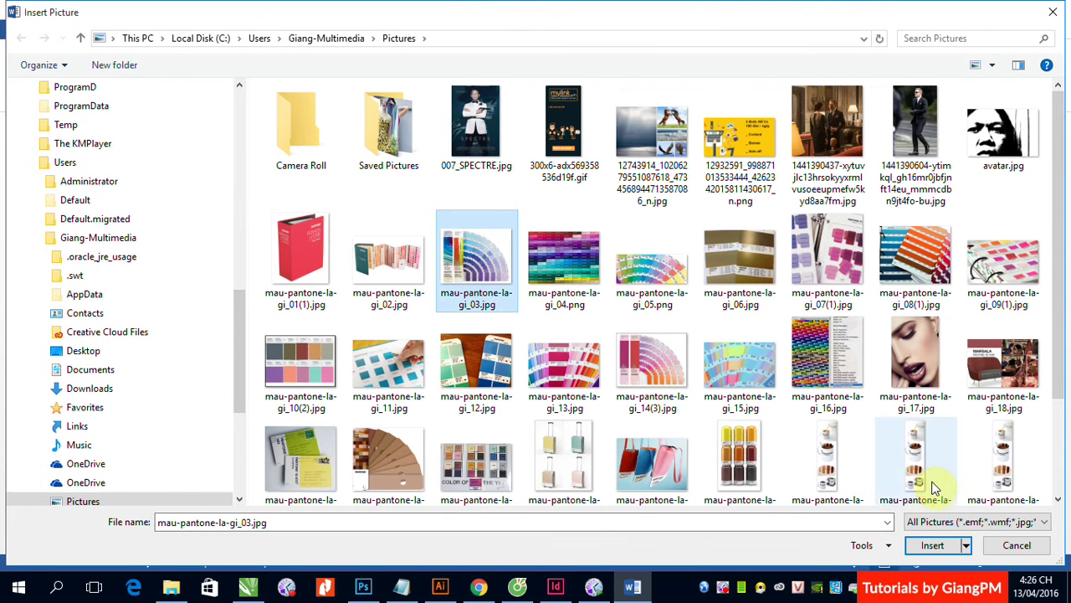
left_click(932, 545)
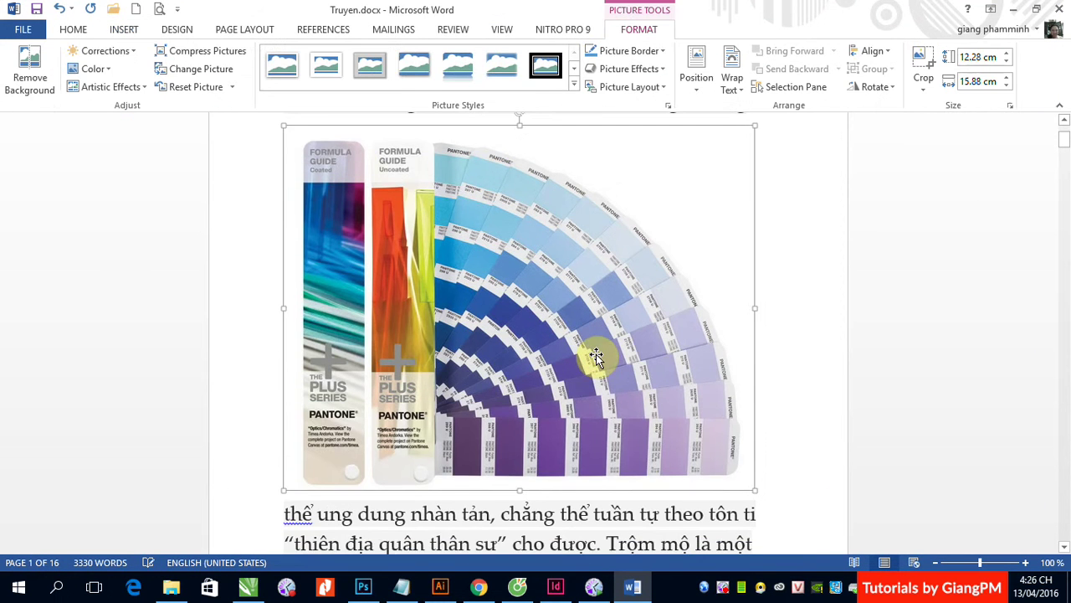
left_click(910, 331)
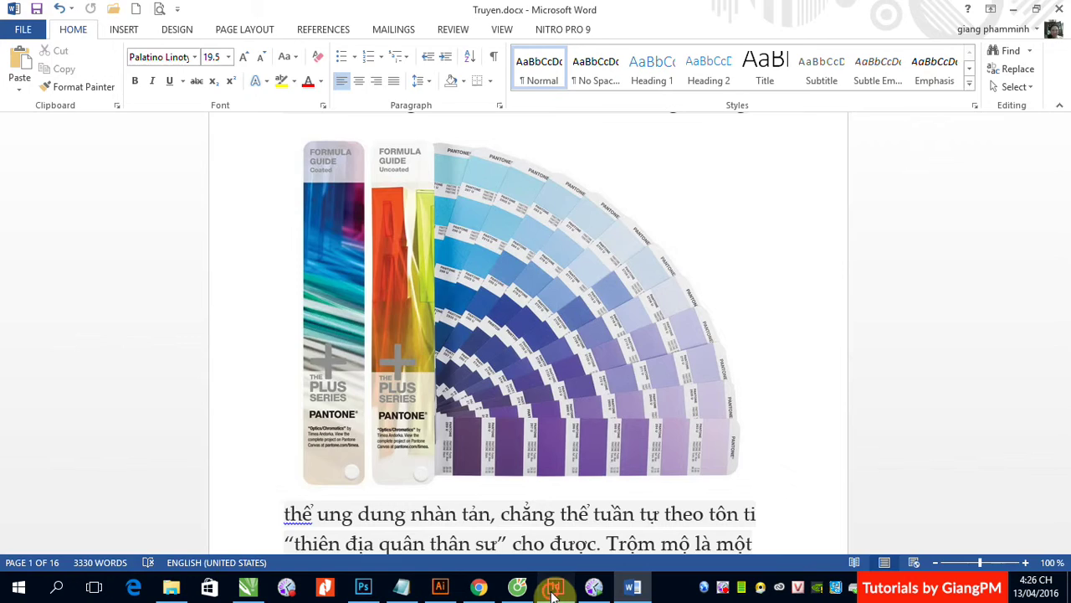
- Switch to InDesign and create a new one-page A4 document with the A4_doc preset
left_click(552, 590)
left_click(44, 11)
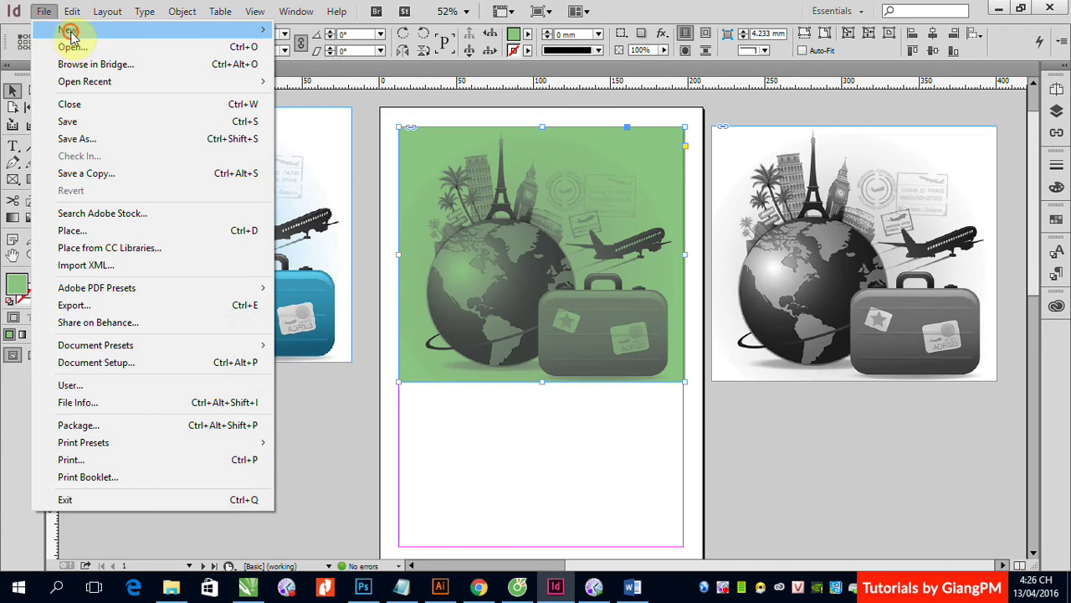
mouse_move(70, 34)
left_click(318, 31)
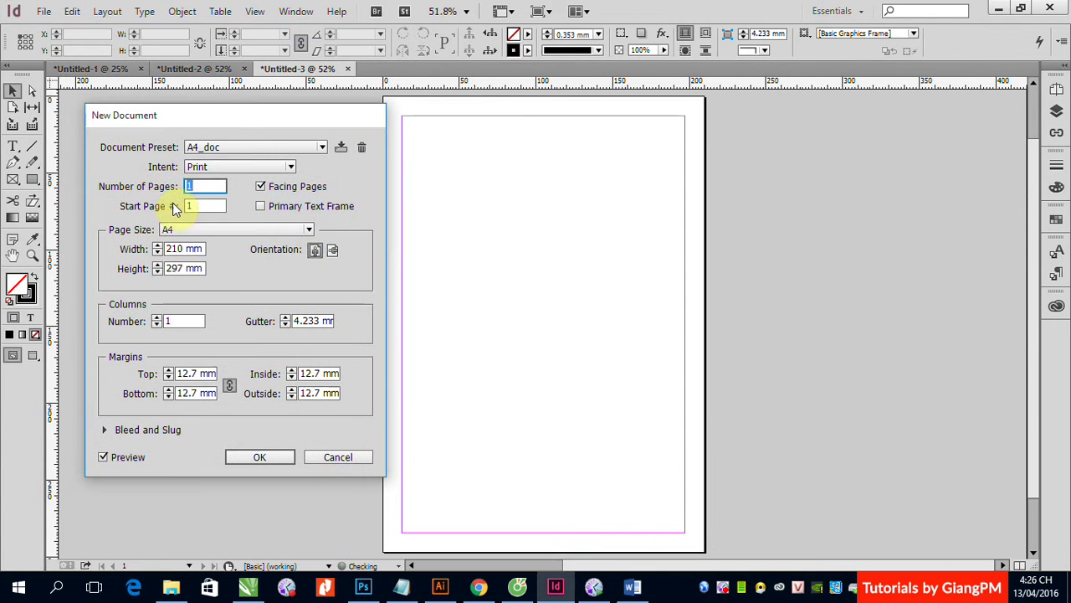
left_click(278, 460)
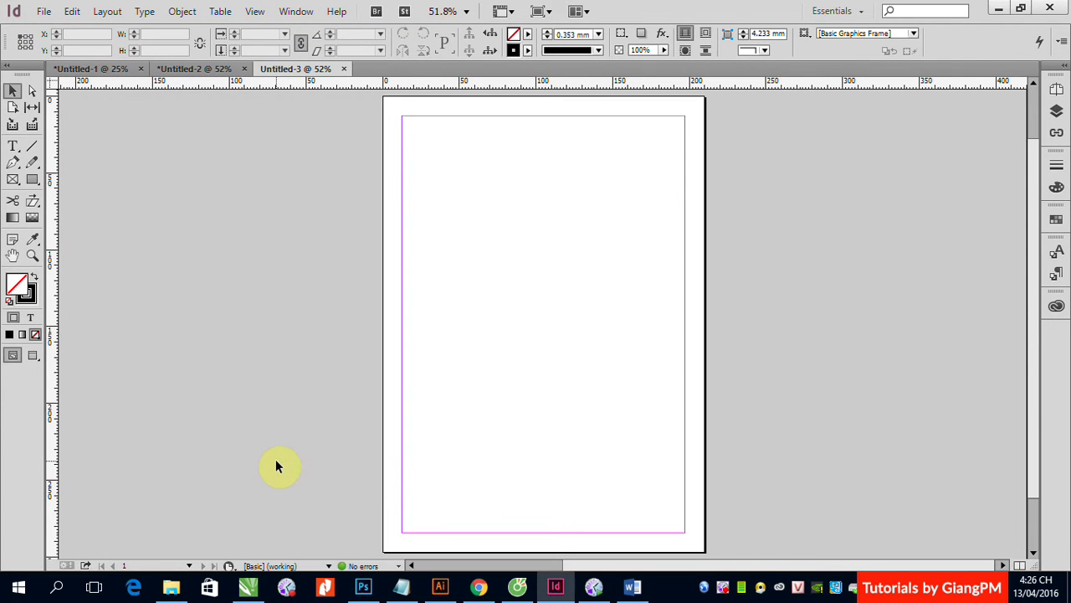
- Choose Truyen.docx from the Desktop as the file to place in the new document
left_click(42, 11)
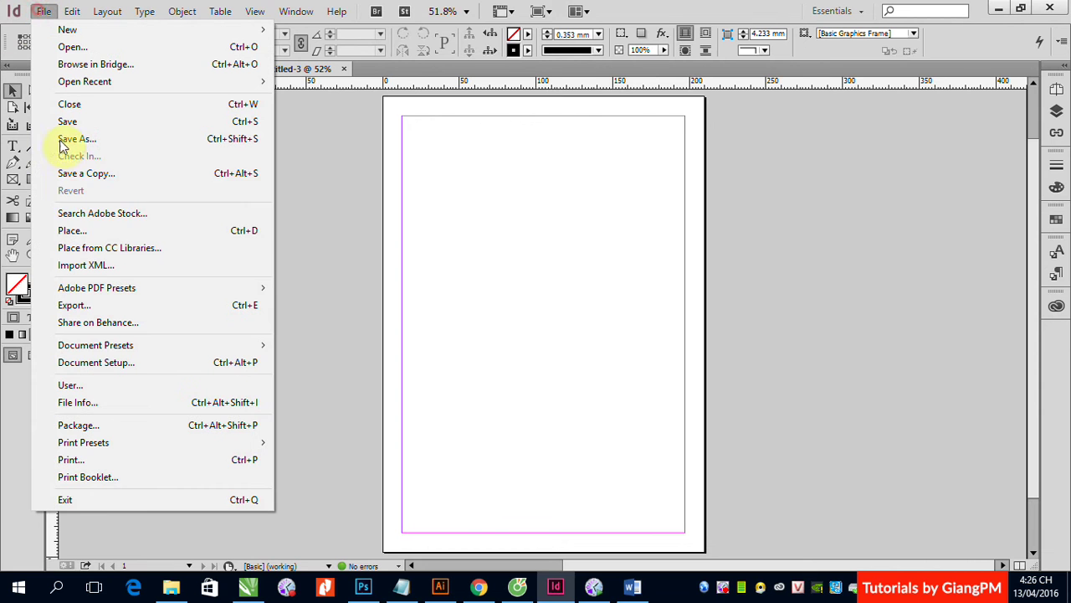
left_click(74, 230)
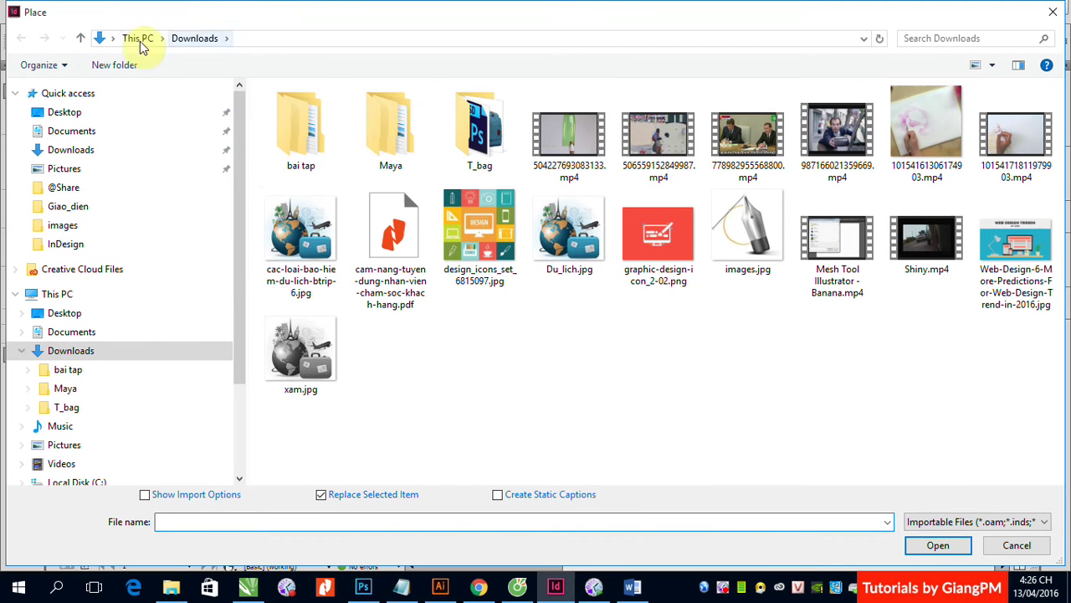
left_click(72, 115)
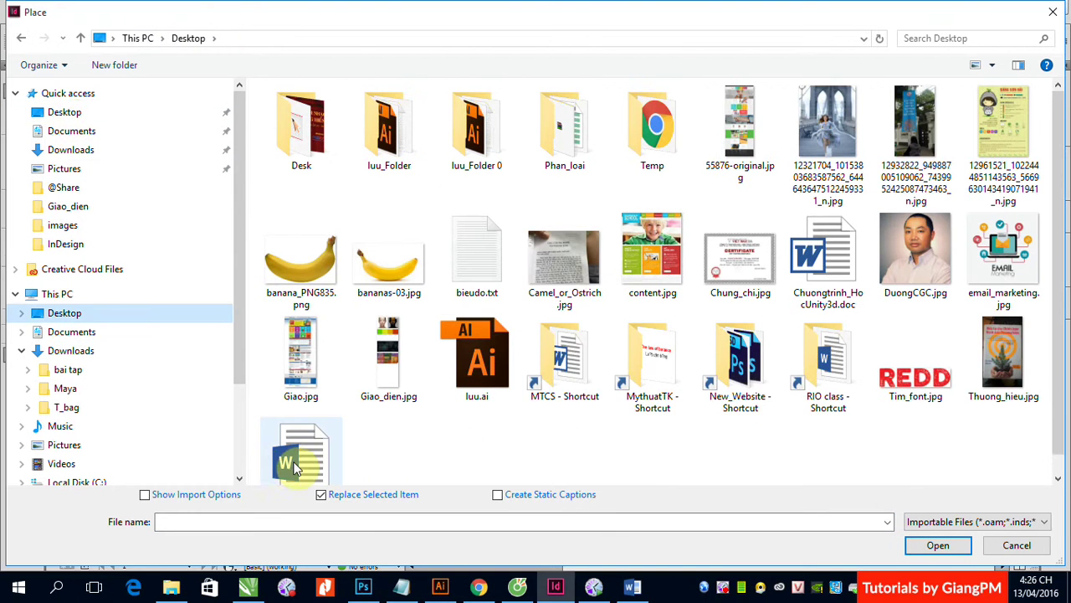
double_click(295, 465)
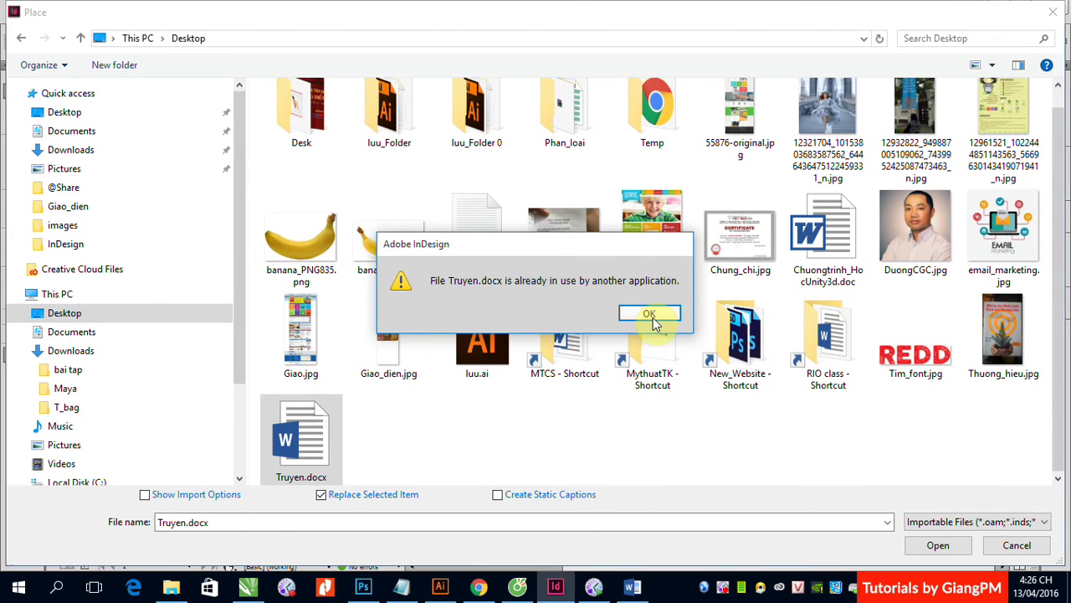
- Close Truyen.docx in Word and place its content on page 1 from the upper-left corner of the margins
left_click(630, 583)
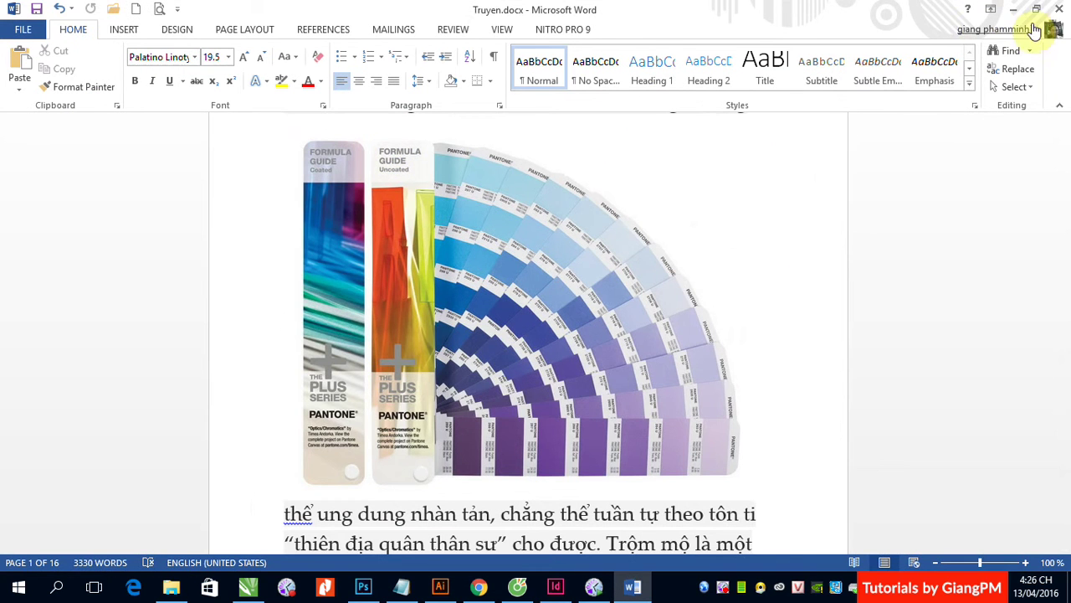
left_click(1059, 8)
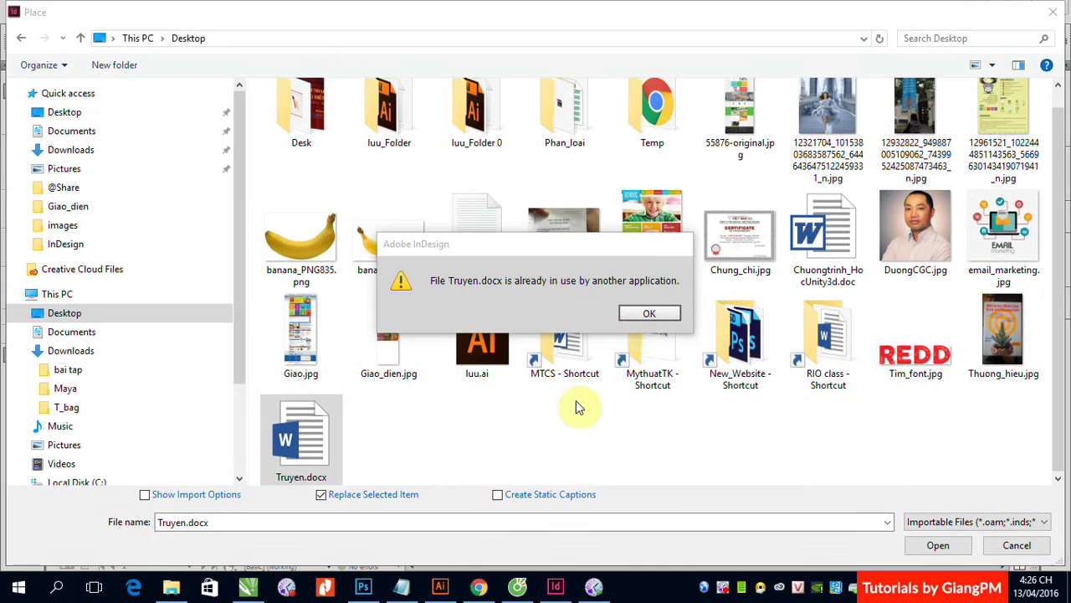
left_click(649, 313)
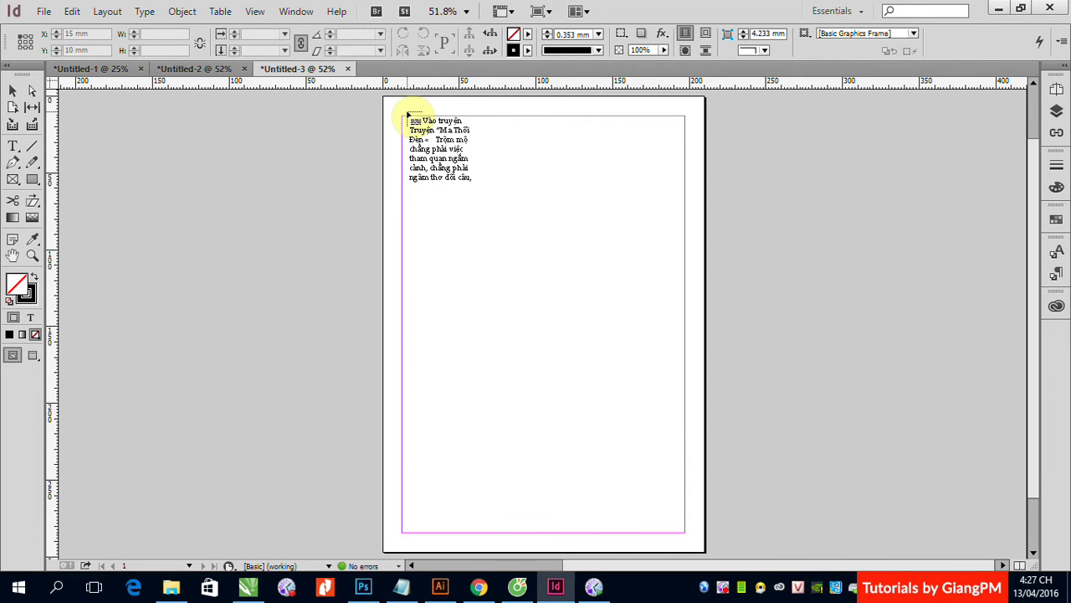
left_click(403, 115)
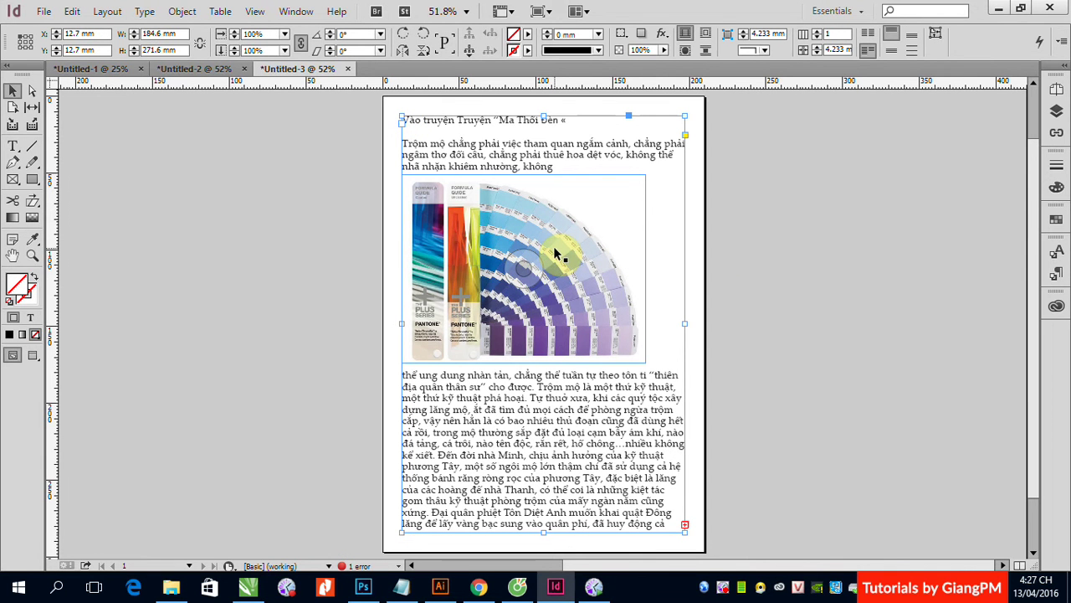
- Examine the link information and available object commands of the Pantone image that came in with the Word text
left_click(849, 282)
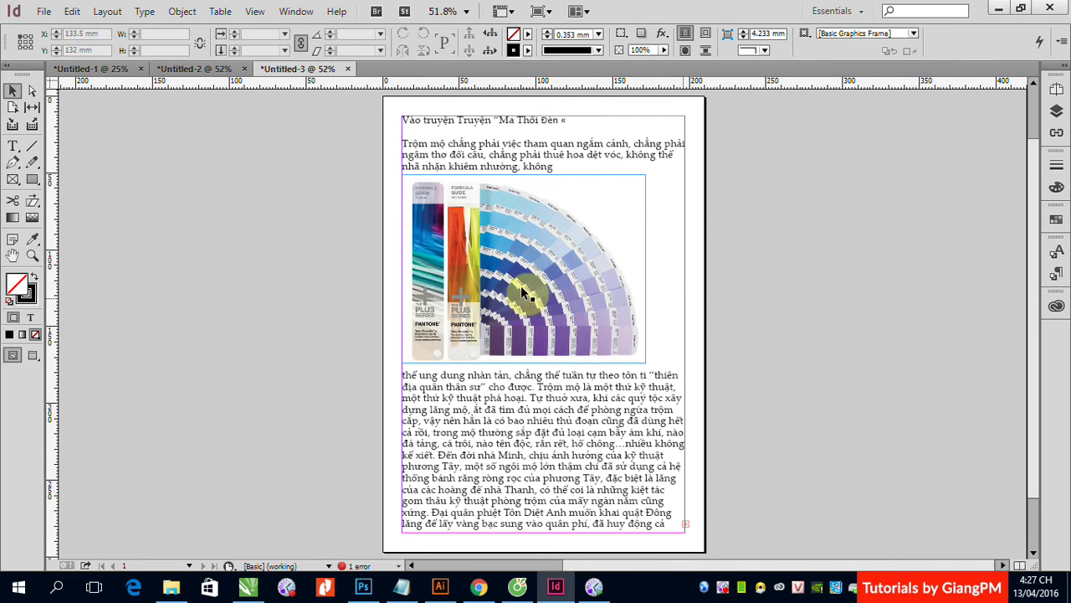
left_click(591, 326)
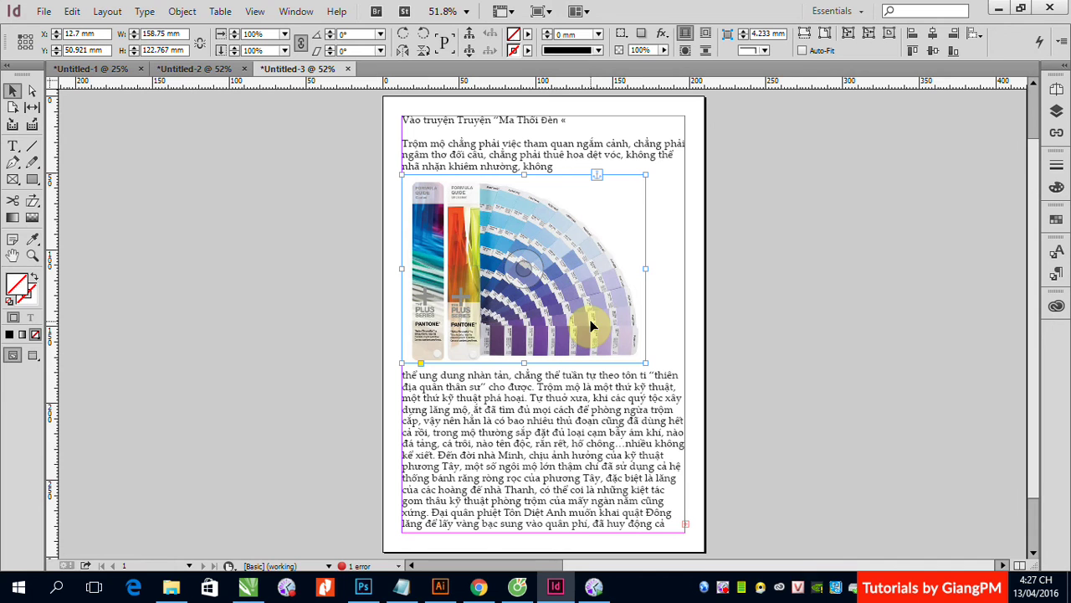
left_click(1056, 132)
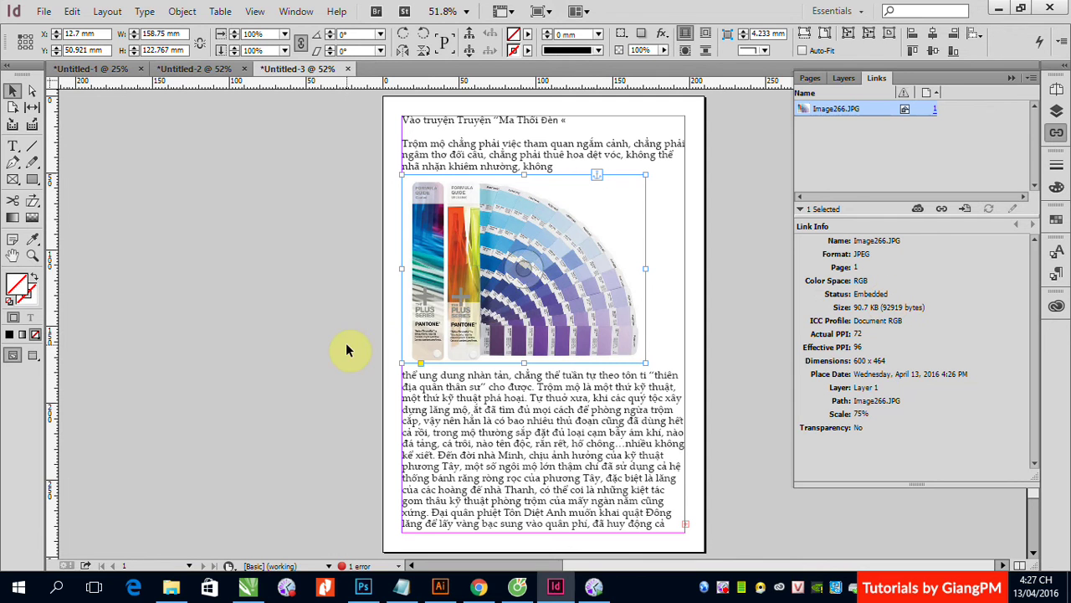
right_click(496, 312)
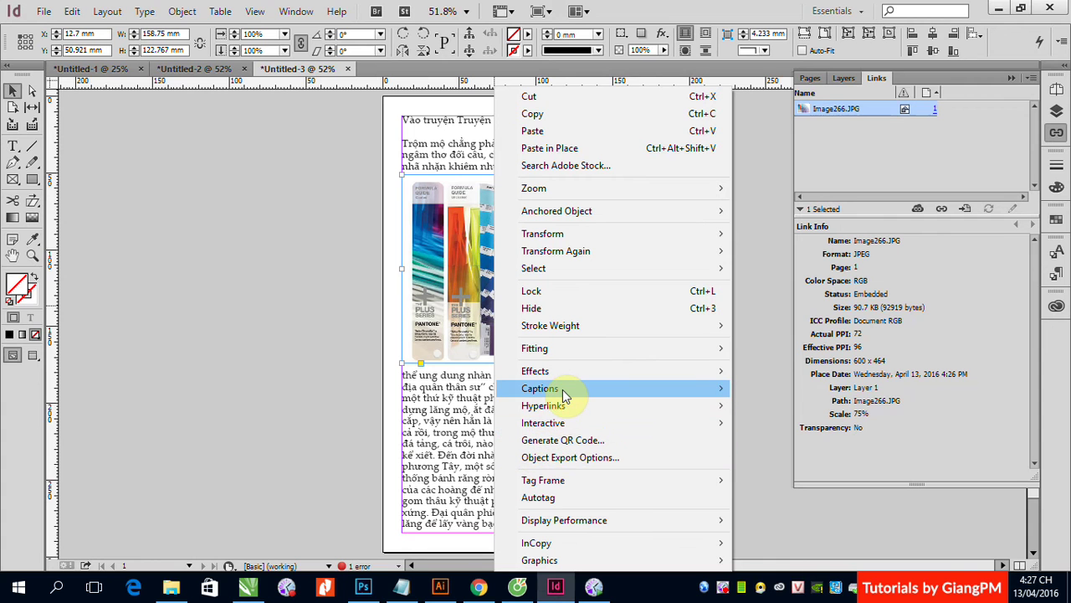
mouse_move(563, 395)
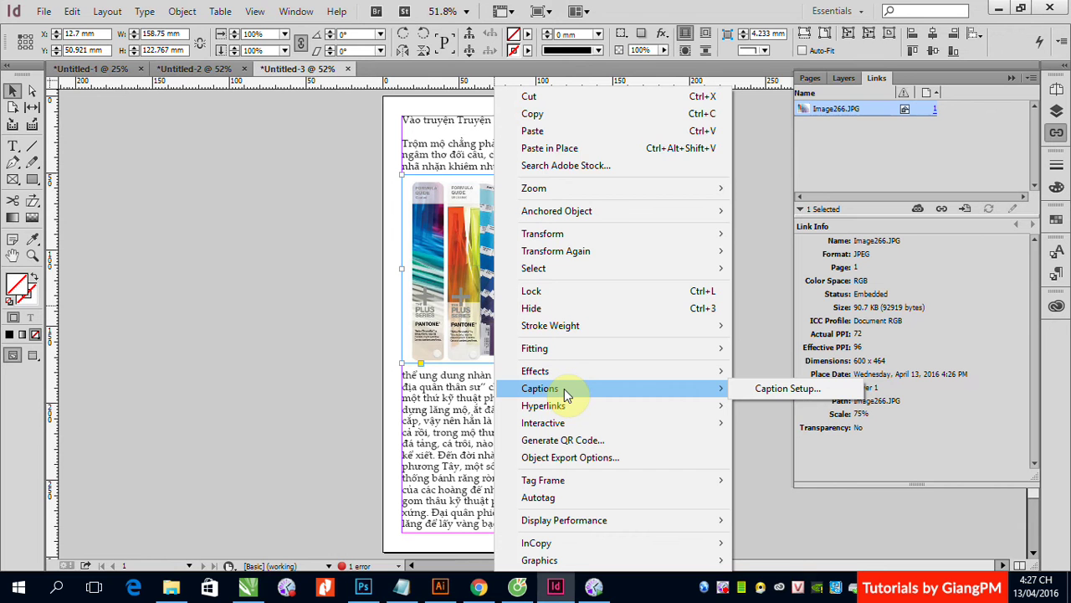
left_click(172, 158)
- Place Tim_font.jpg from the Desktop at full size and move it left, partly onto the pasteboard, to about X -311 mm, Y 39 mm
left_click(42, 11)
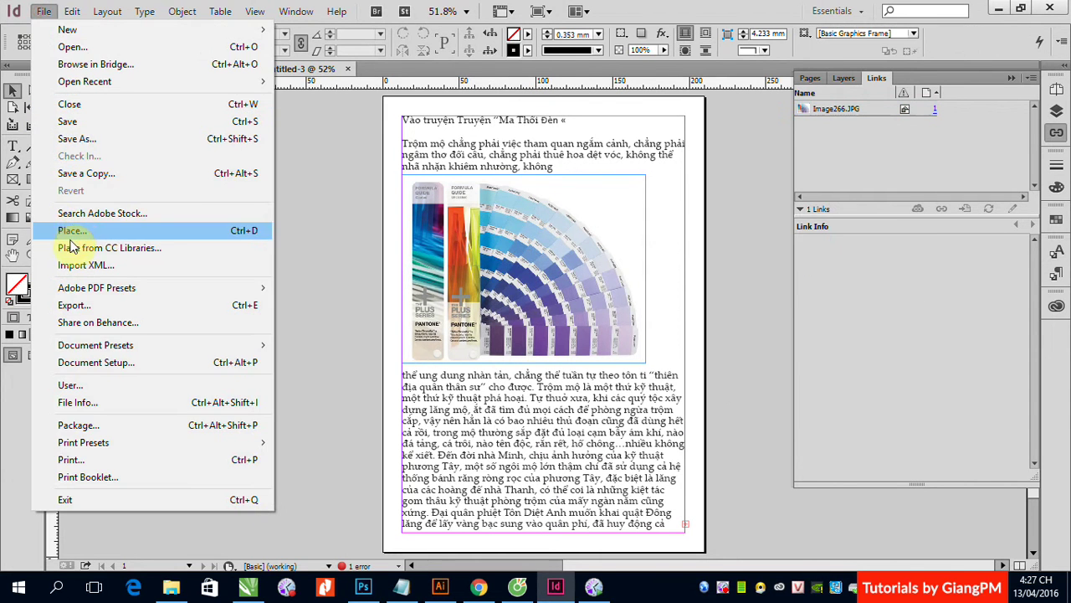
left_click(73, 231)
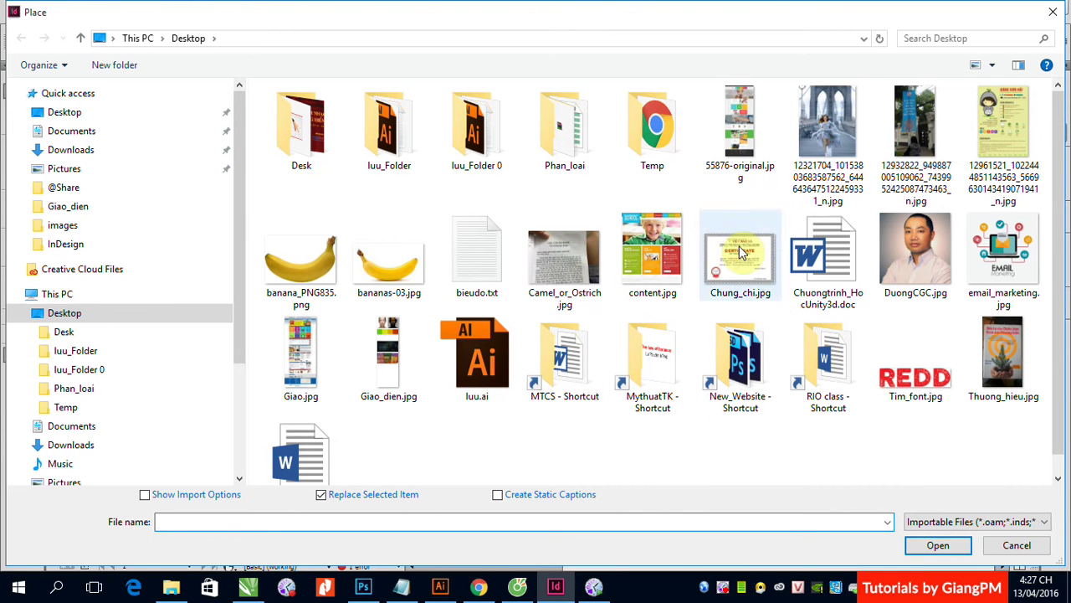
left_click(916, 373)
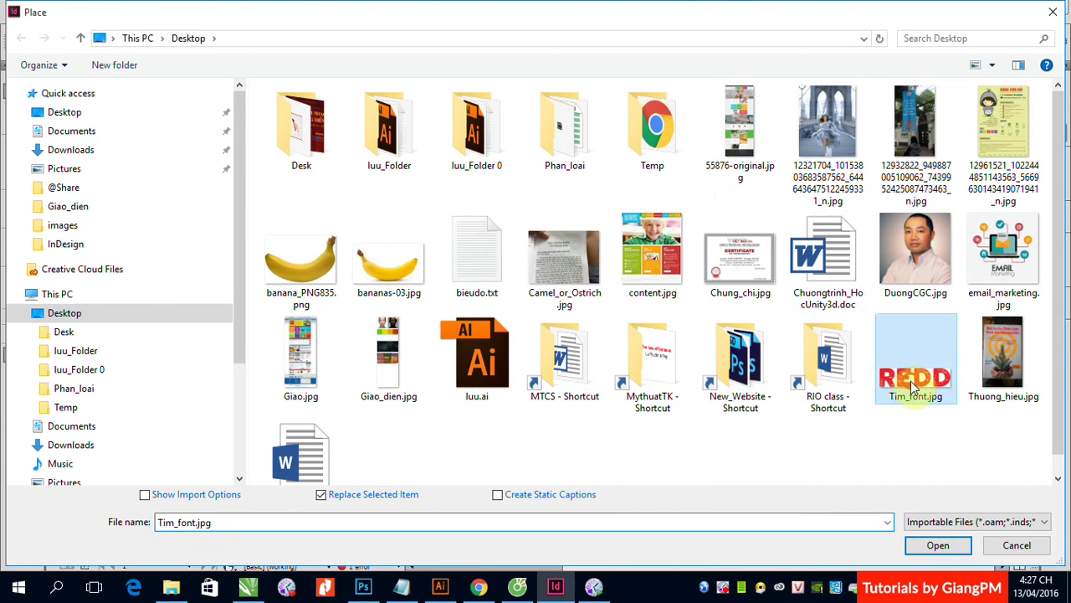
left_click(943, 535)
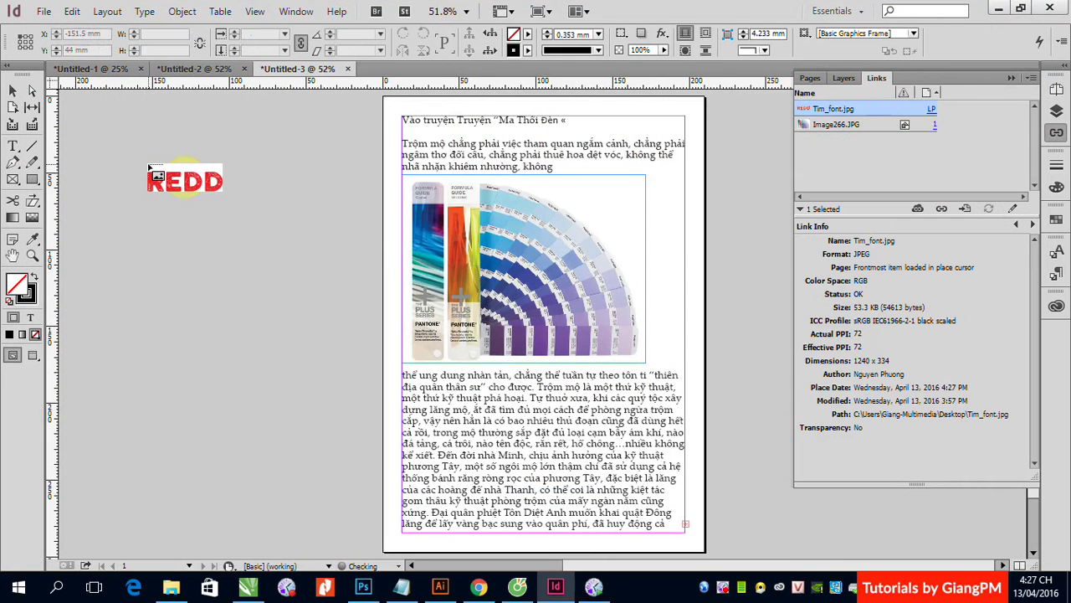
left_click(148, 165)
left_click_drag(544, 268, 268, 260)
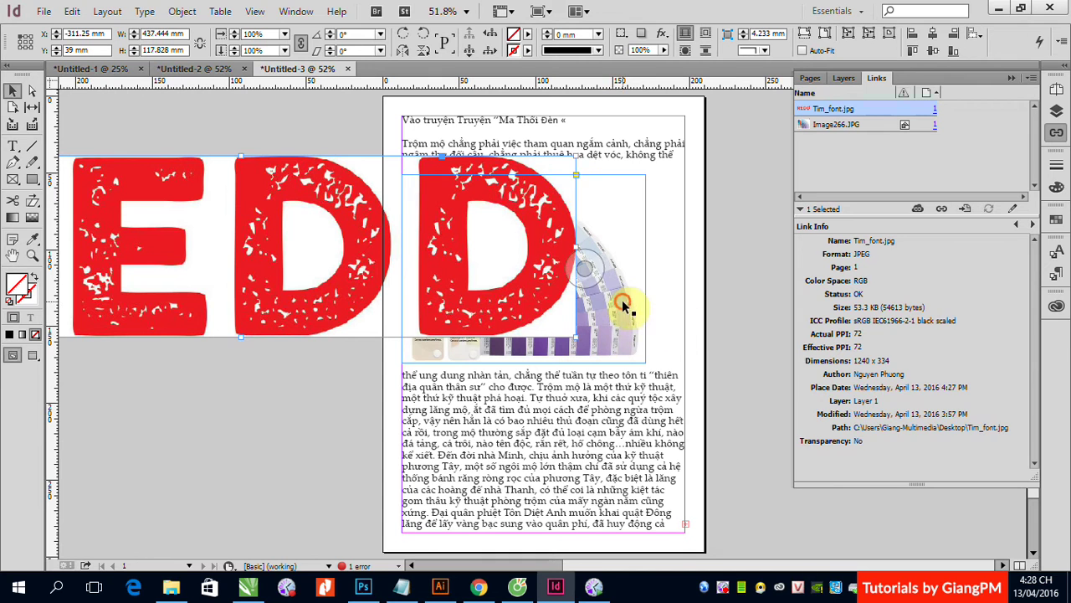
- Compare the link information and the available object commands, including Edit With, of the Word-embedded Pantone image and the linked Tim_font.jpg
left_click(523, 268)
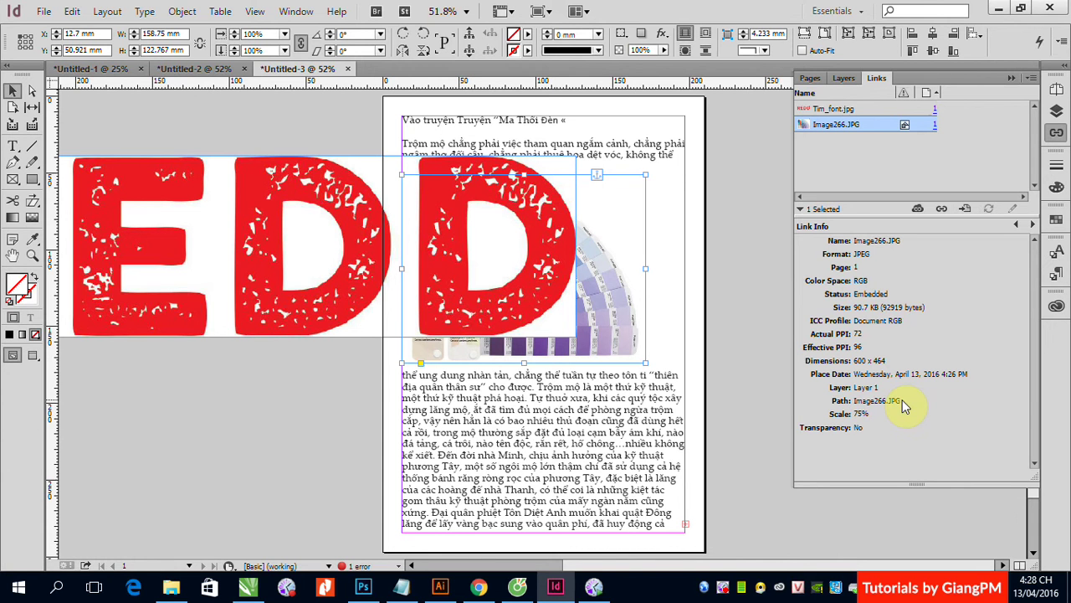
right_click(247, 262)
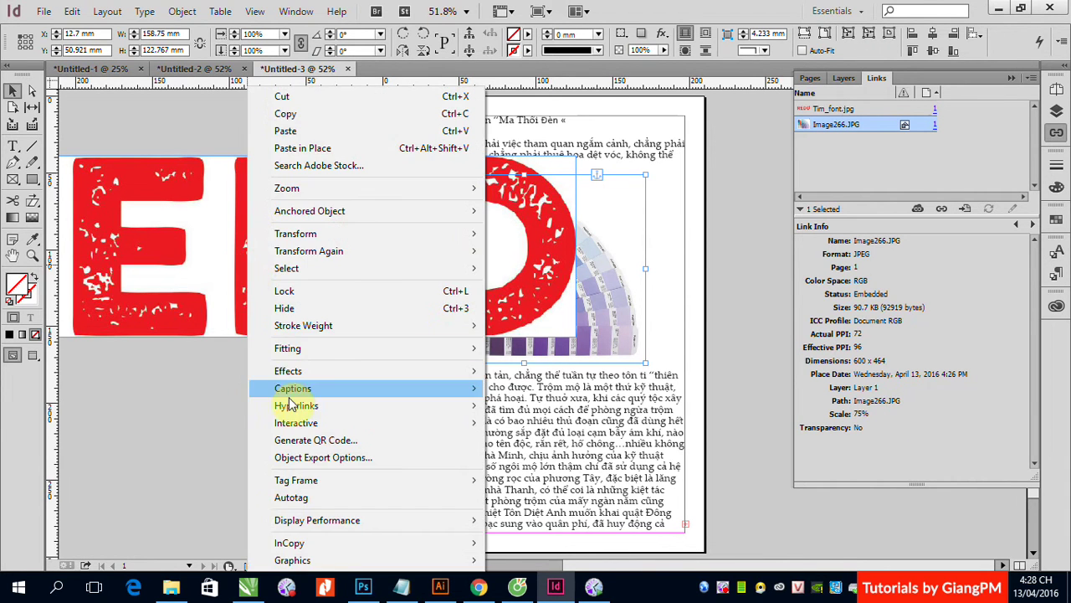
left_click(215, 348)
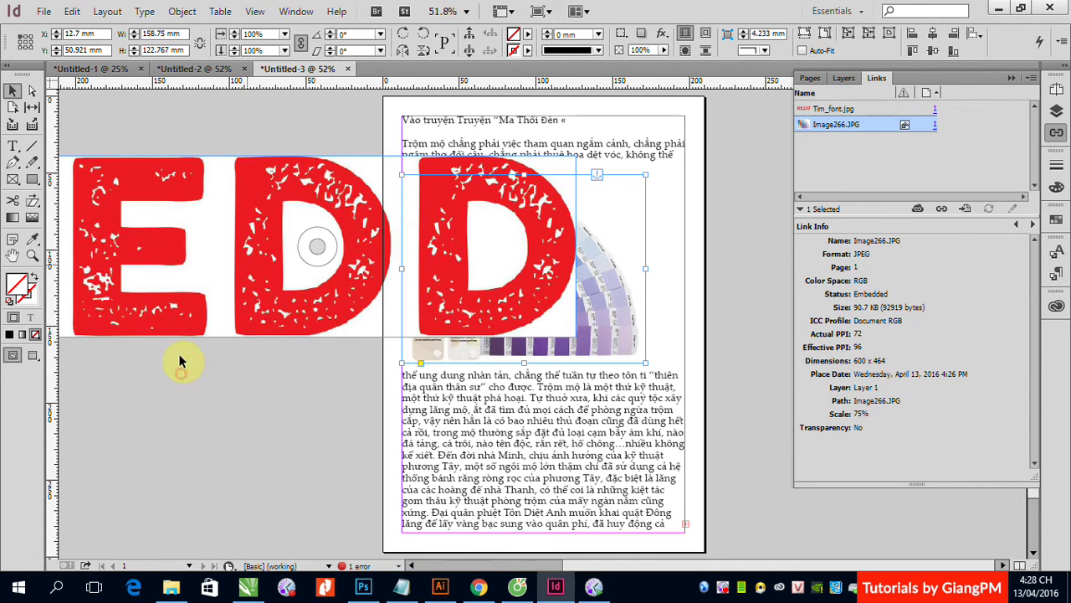
left_click(192, 299)
right_click(192, 298)
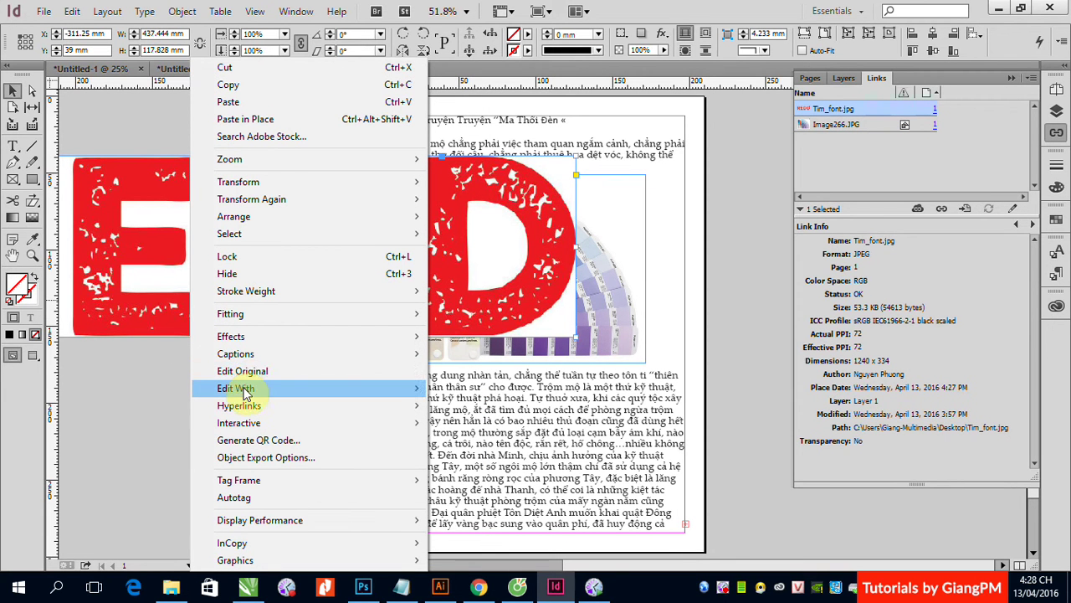
mouse_move(239, 394)
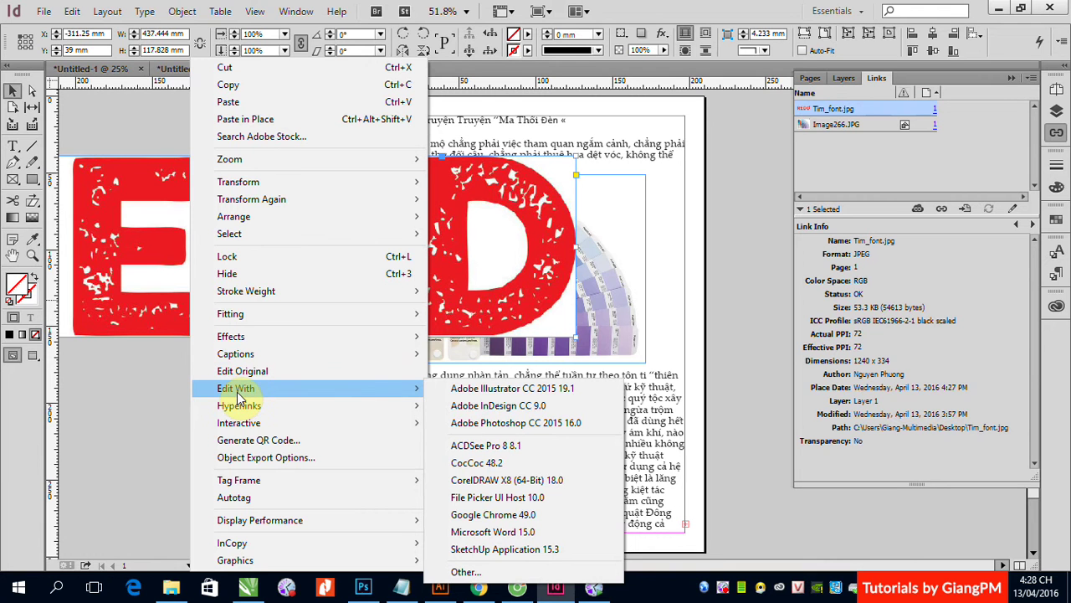
left_click(617, 244)
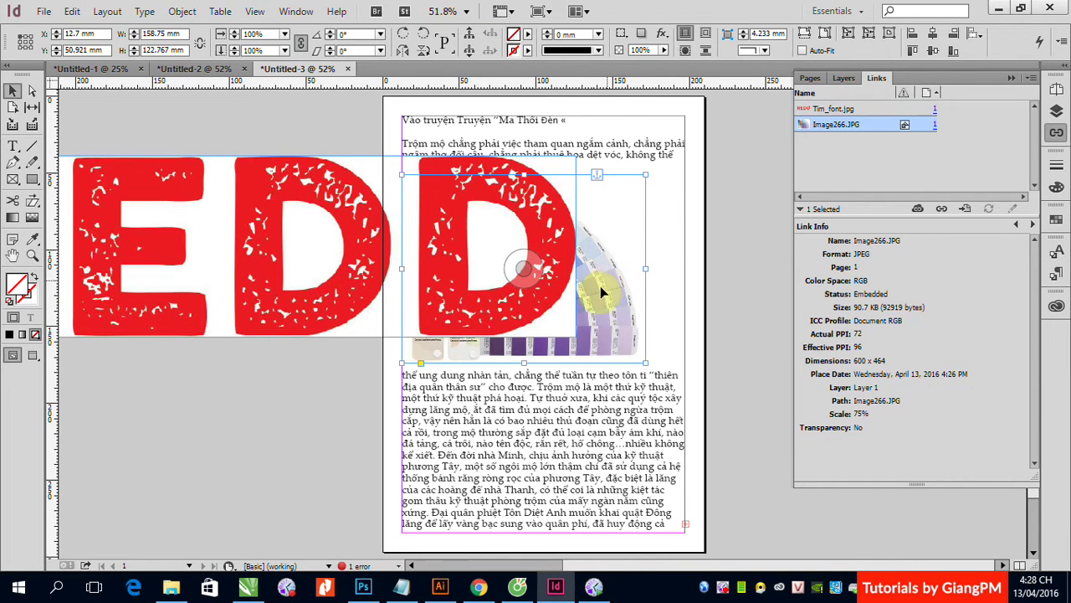
right_click(601, 292)
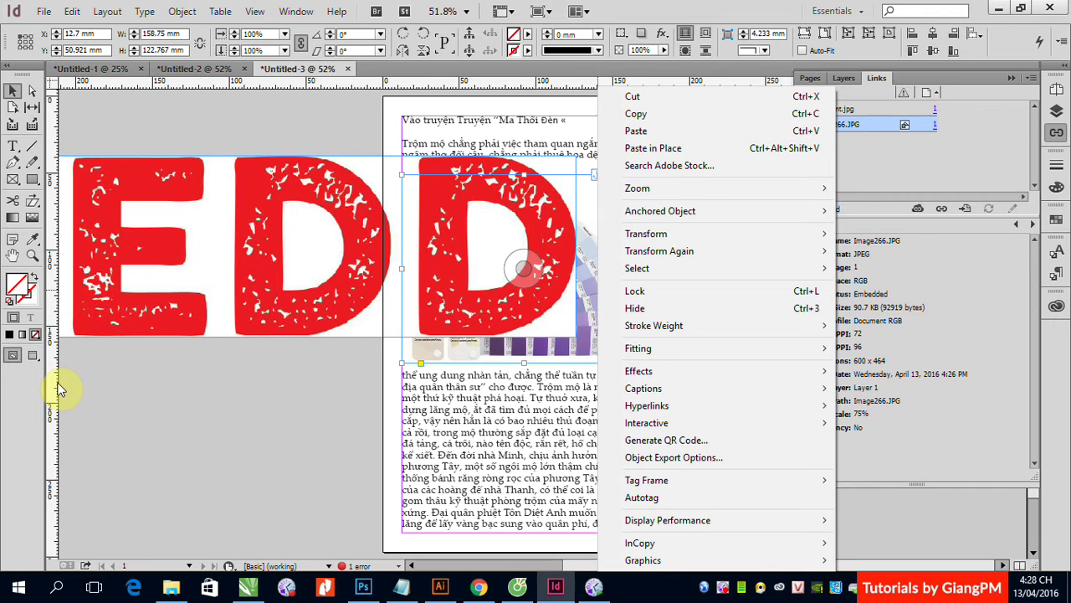
- Delete Tim_font.jpg from the document and select the embedded Pantone image
left_click(282, 232)
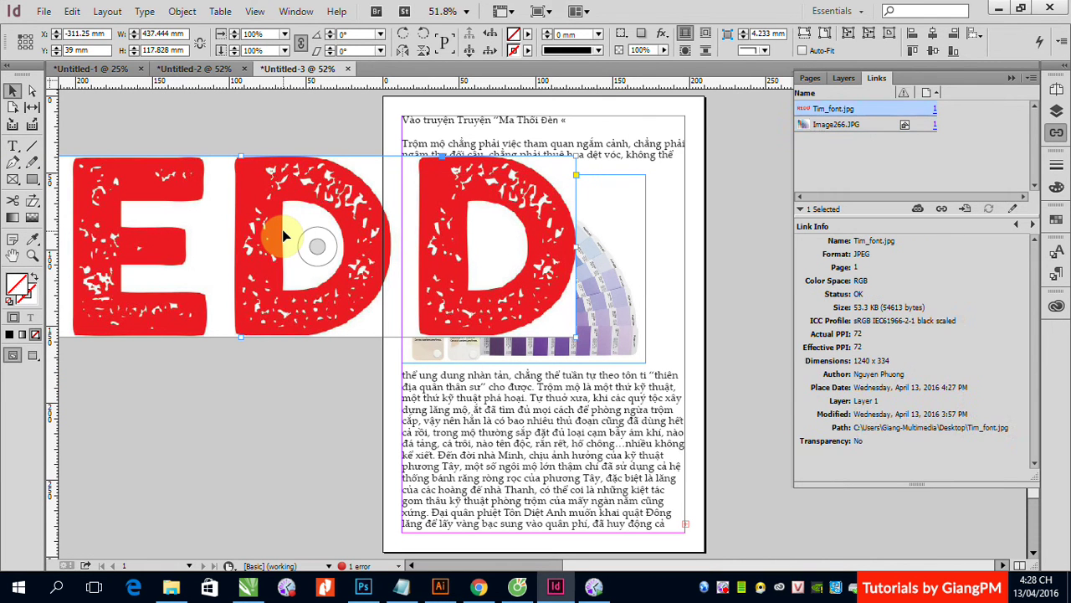
key("Delete")
left_click(536, 249)
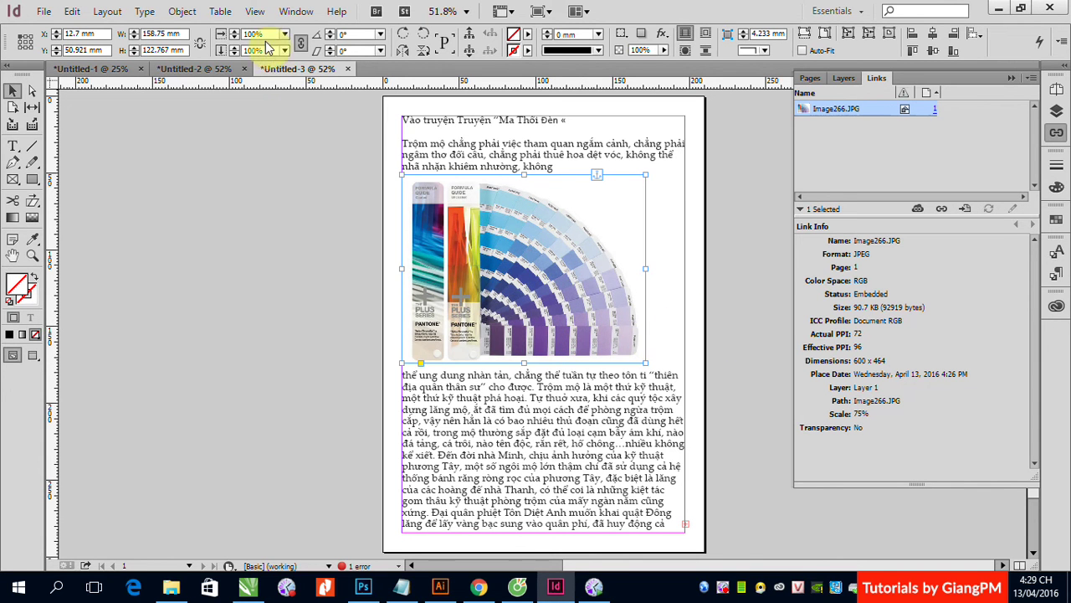
- Show the page in Preview screen mode with the Links panel collapsed and the Pantone image enlarged to 129.5% for a screen capture
left_click(259, 13)
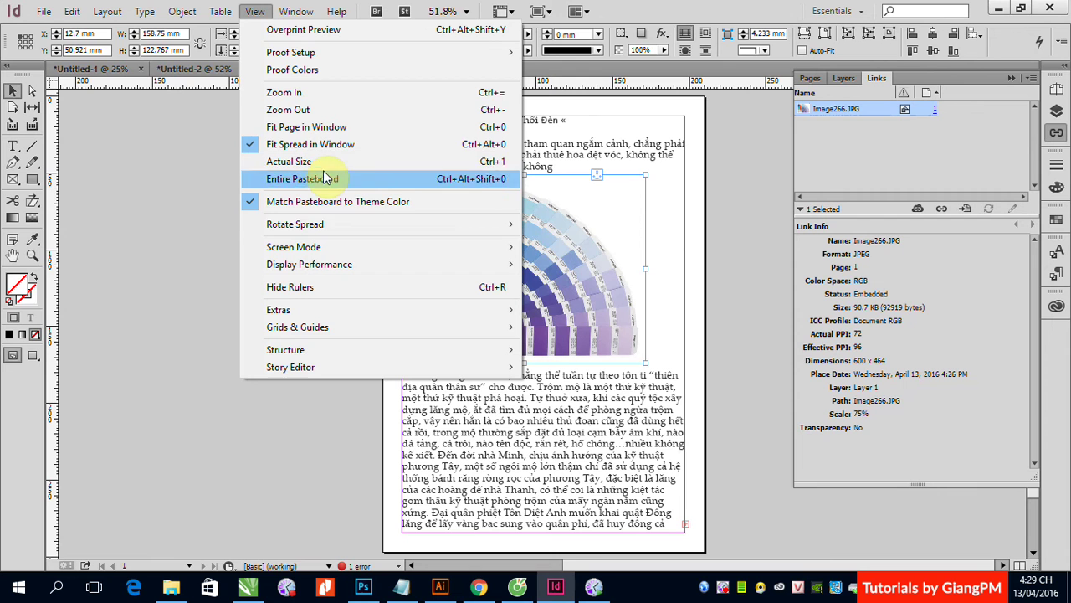
mouse_move(326, 246)
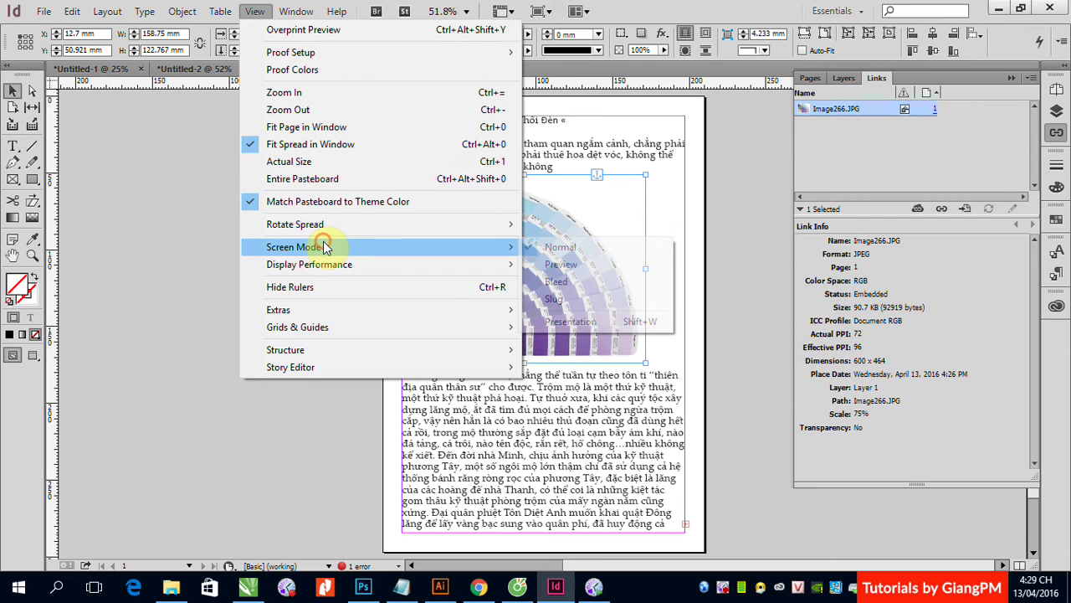
left_click(562, 264)
left_click(762, 328)
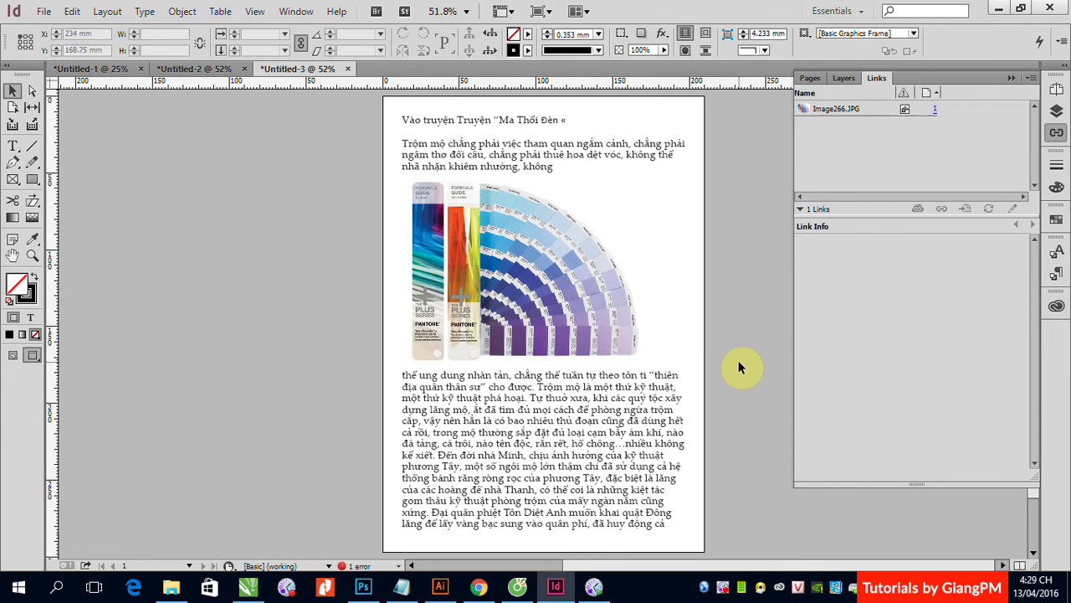
scroll(741, 365, "down", 2)
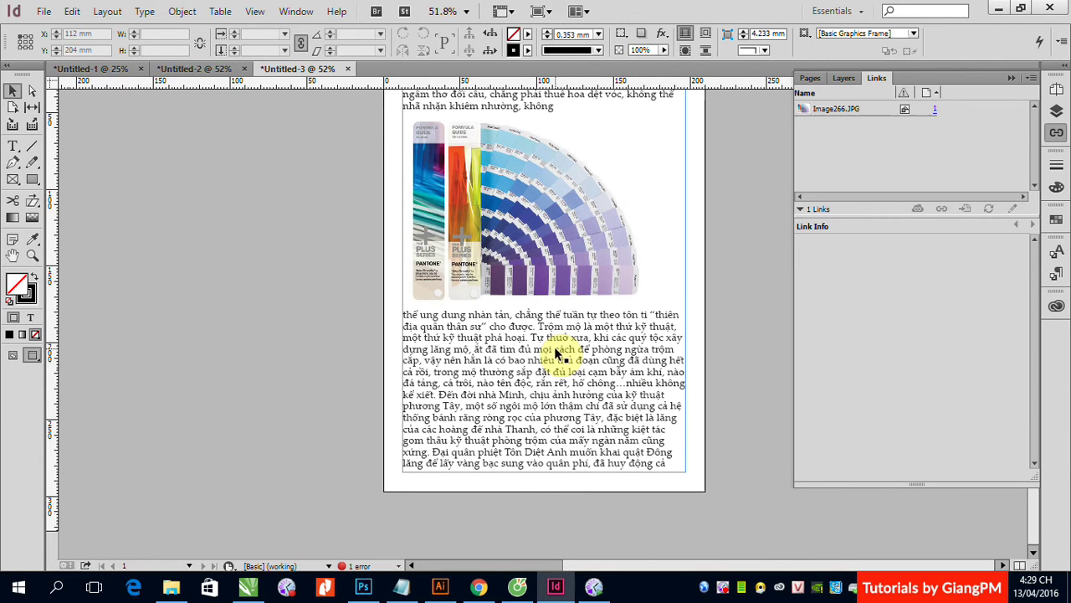
left_click_drag(679, 288, 681, 292)
left_click(1009, 78)
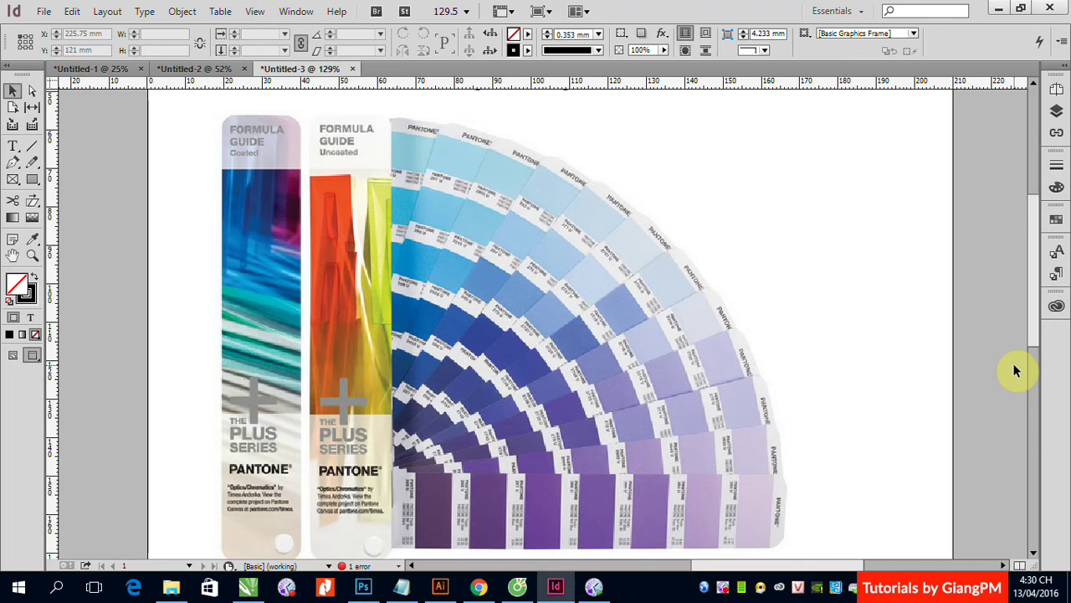
- Switch to Photoshop, create a new document with the default settings and paste the captured InDesign screen into it
left_click(363, 586)
left_click(44, 11)
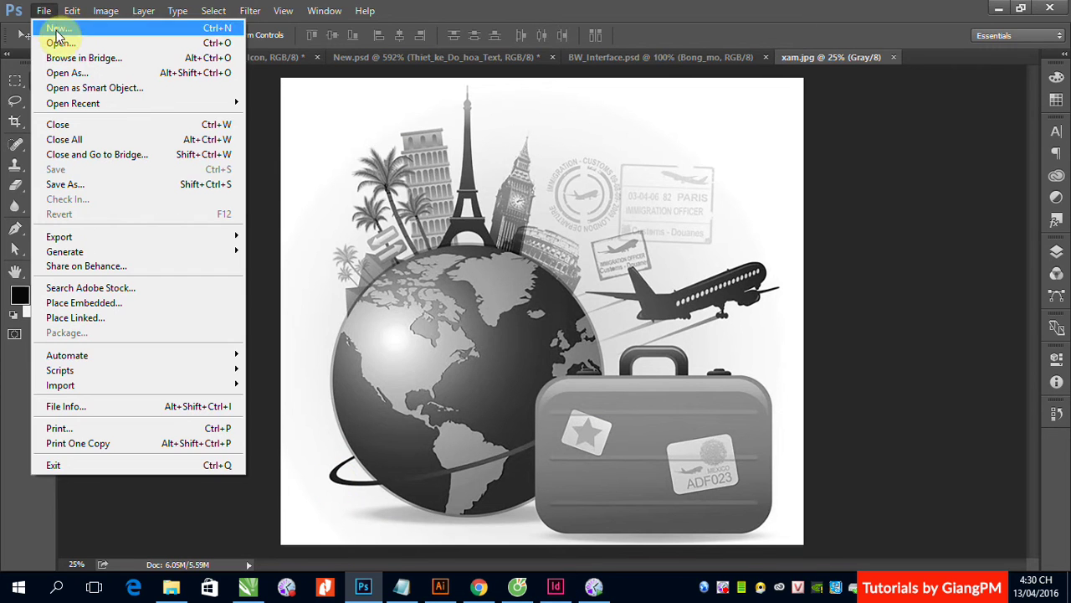
left_click(67, 29)
left_click(721, 117)
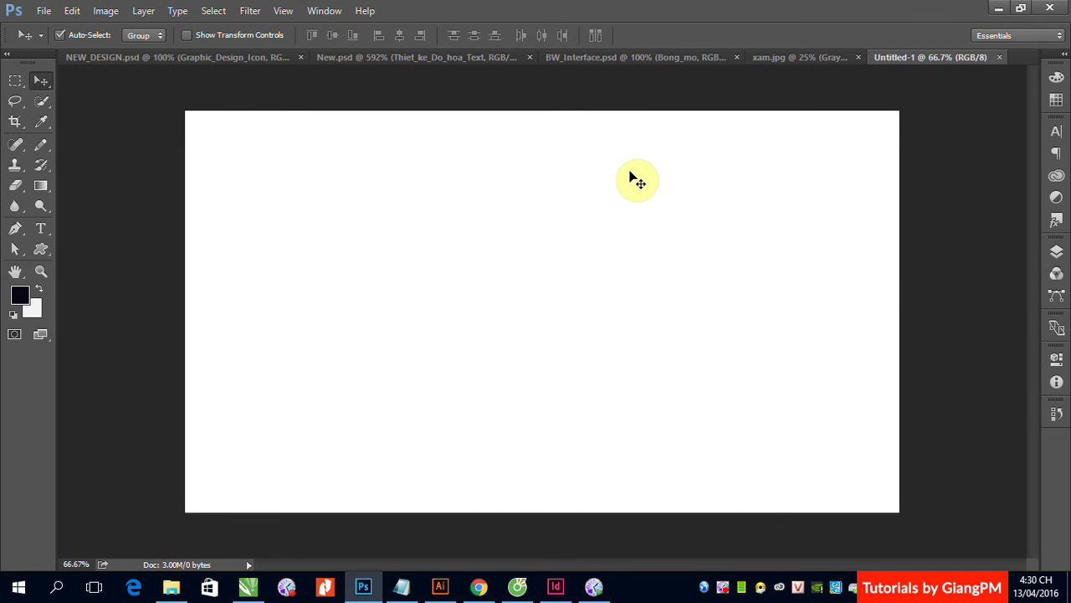
key("ctrl+v")
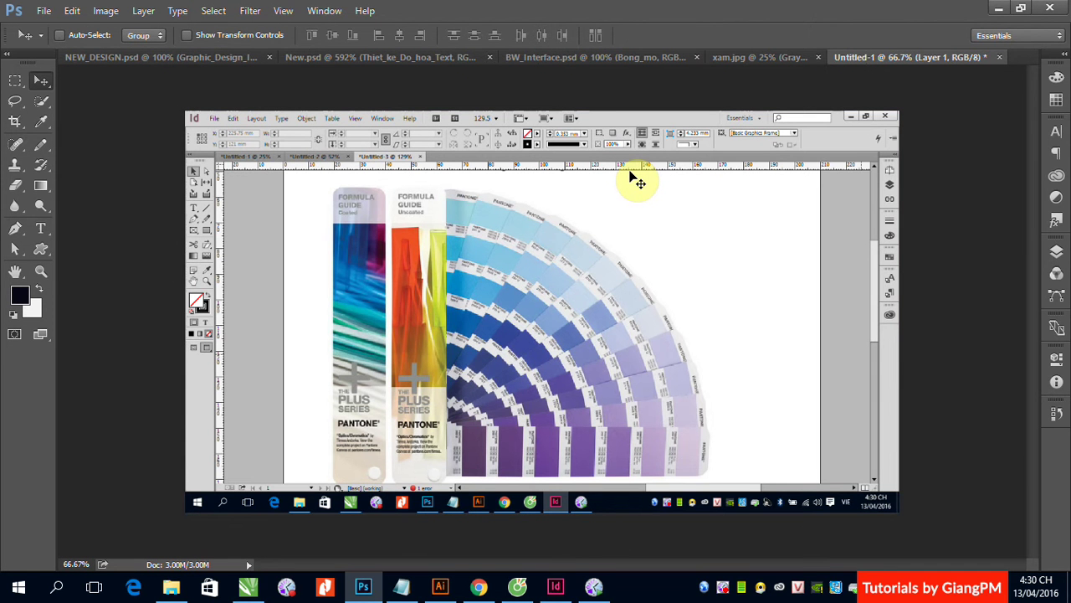
- Select a rectangle tightly around the Pantone image in the pasted capture and crop the document to it
left_click(15, 80)
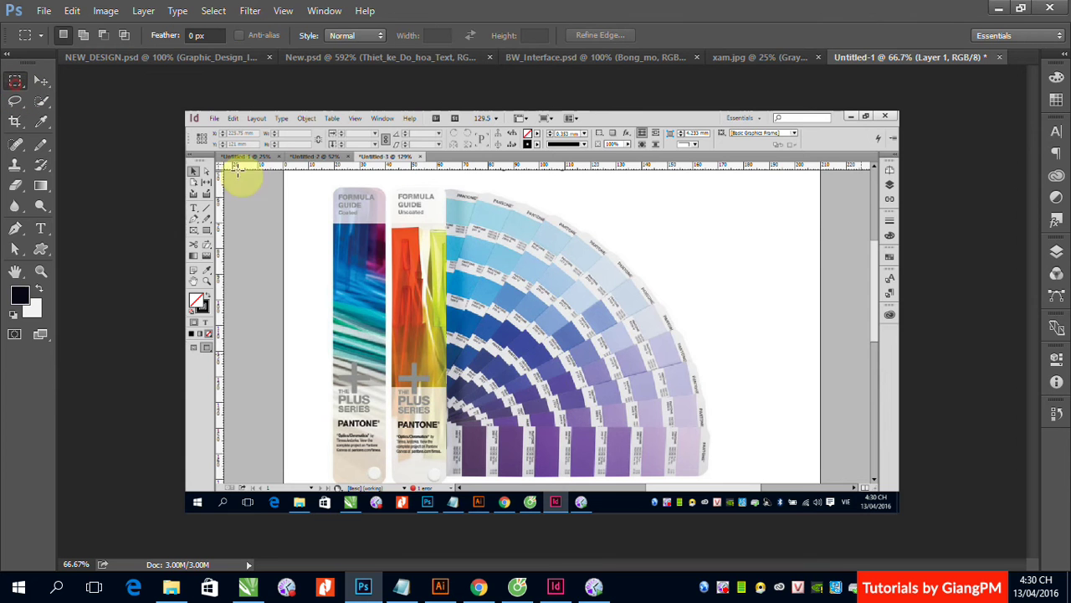
left_click_drag(324, 182, 720, 483)
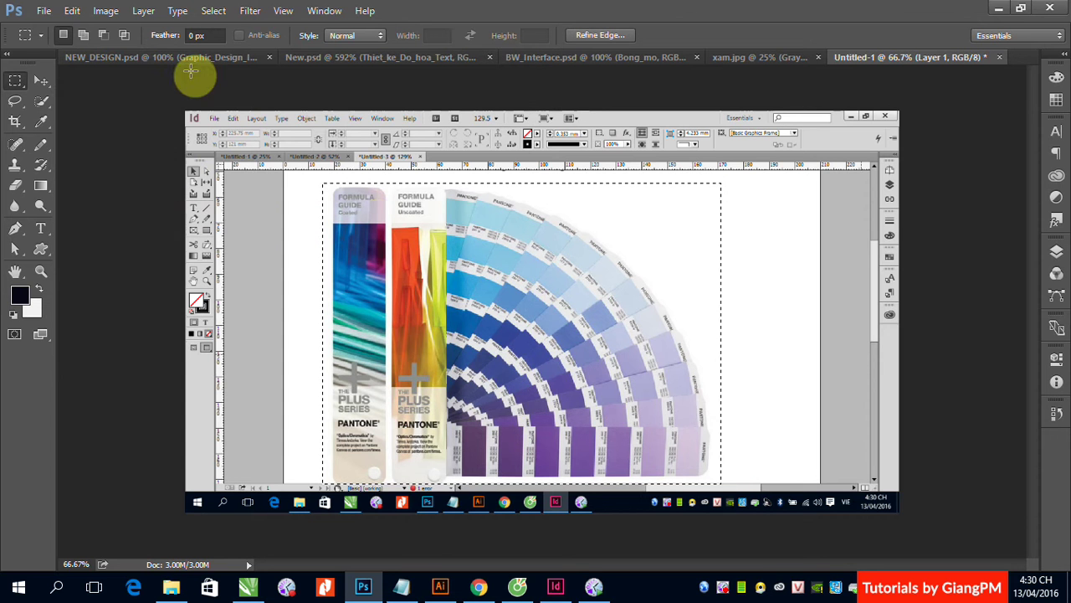
left_click(117, 13)
left_click(134, 168)
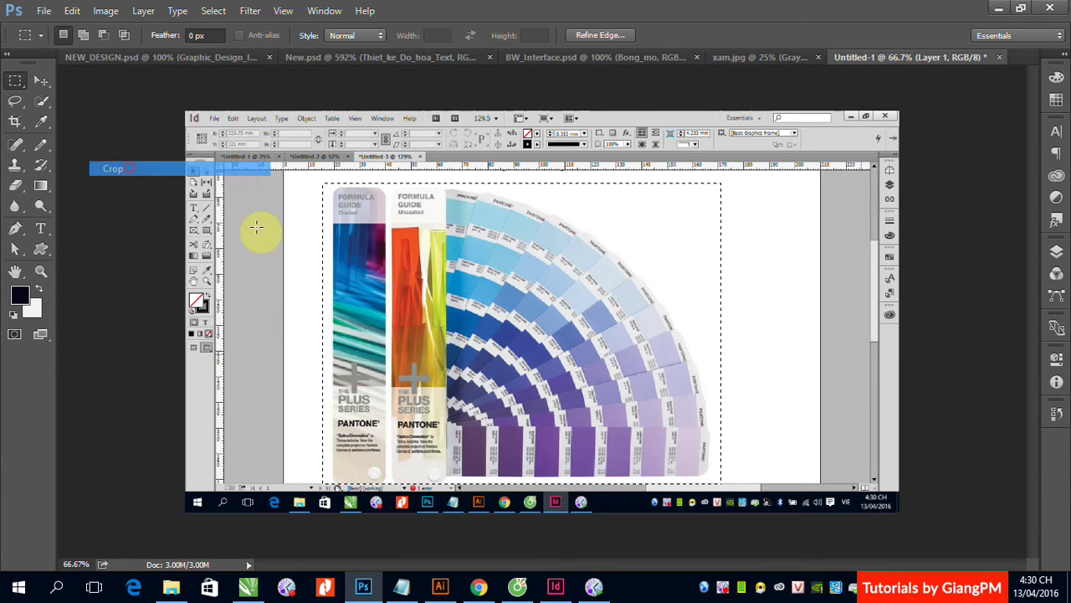
left_click(43, 10)
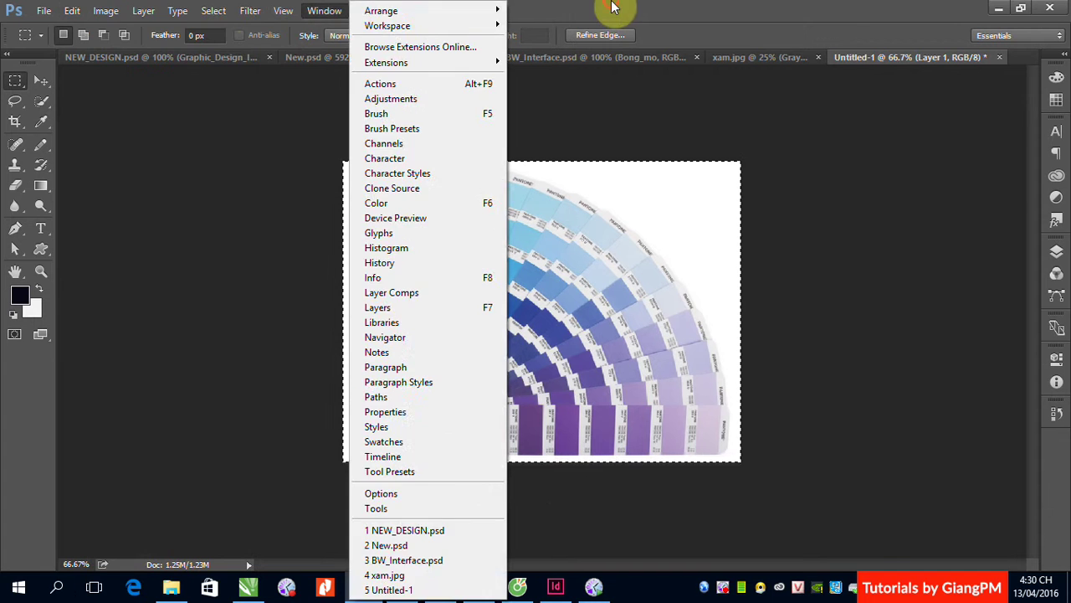
left_click(324, 10)
- Convert the cropped image to CMYK Color, flattening its layers and accepting the profile conversion
left_click(116, 12)
mouse_move(205, 35)
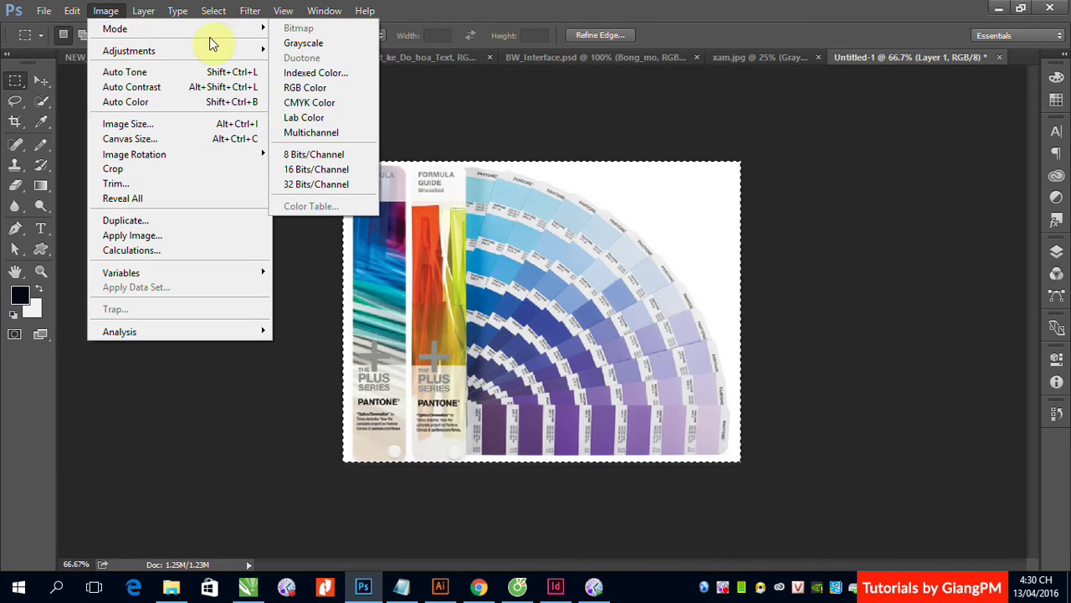
left_click(318, 110)
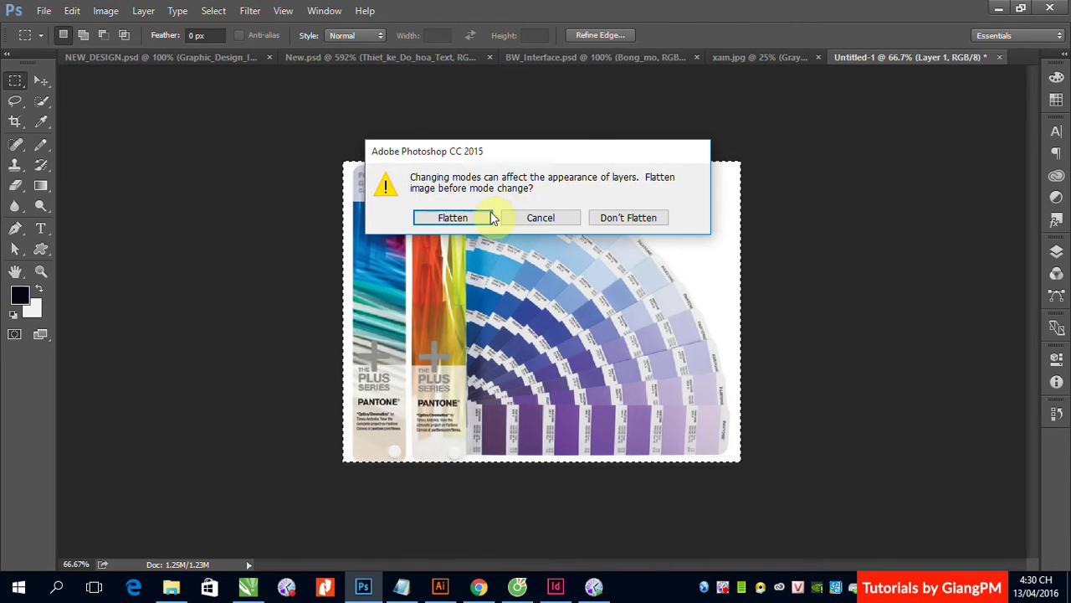
left_click(471, 217)
left_click(502, 242)
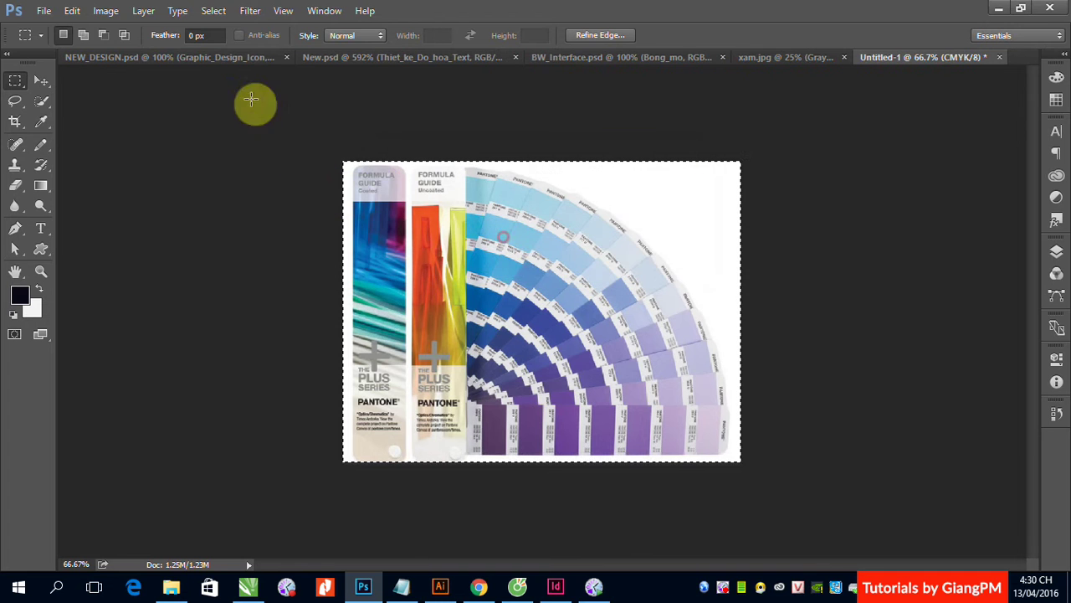
- Set the image resolution to 300 pixels/inch with automatic resampling, keeping the width and height in centimetres
left_click(109, 14)
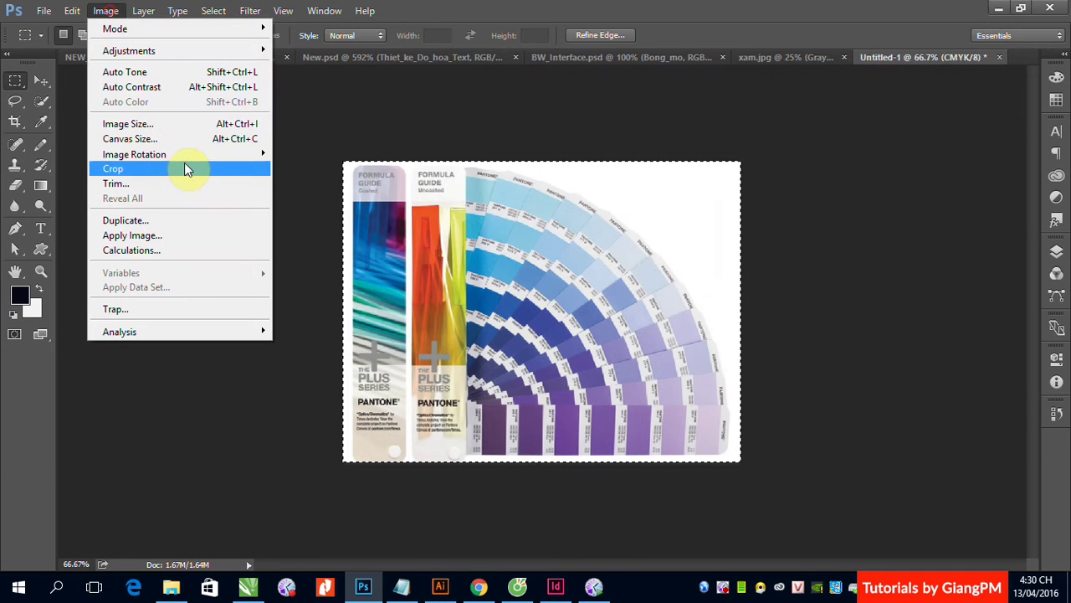
left_click(167, 120)
double_click(623, 257)
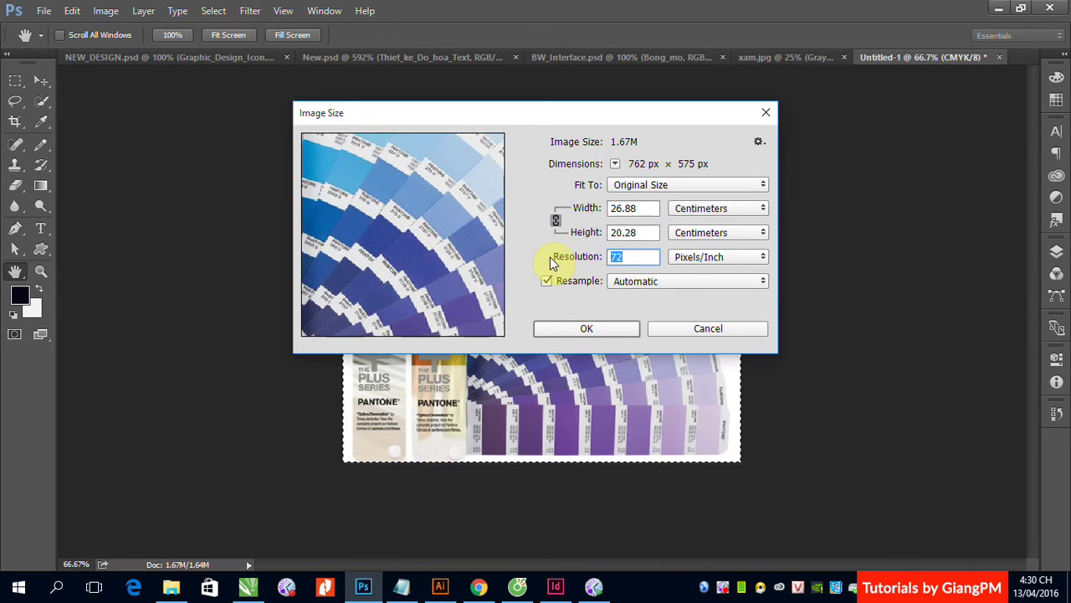
type("300")
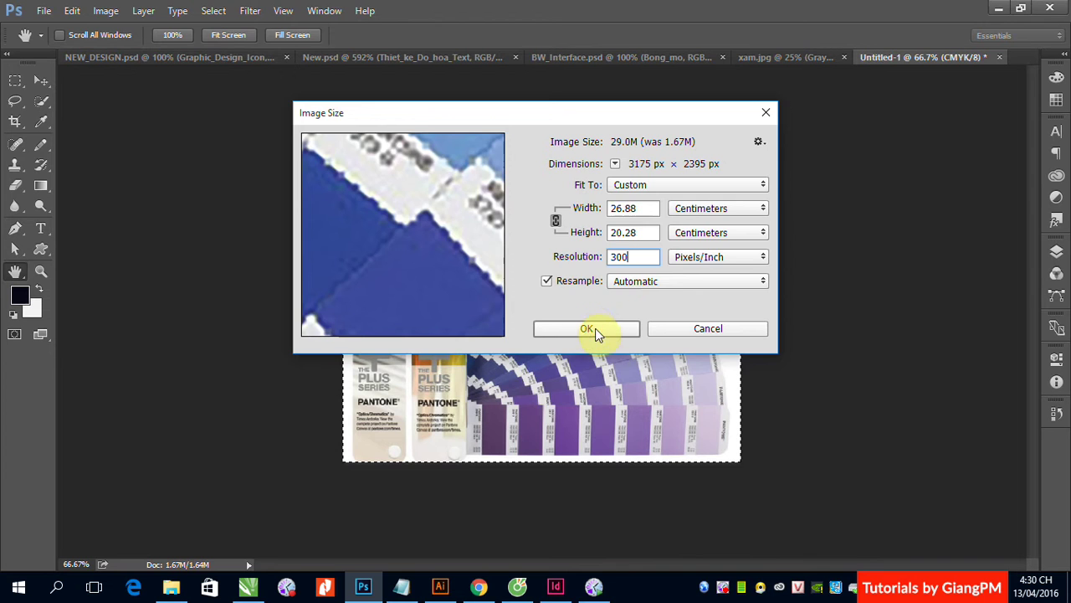
left_click(589, 328)
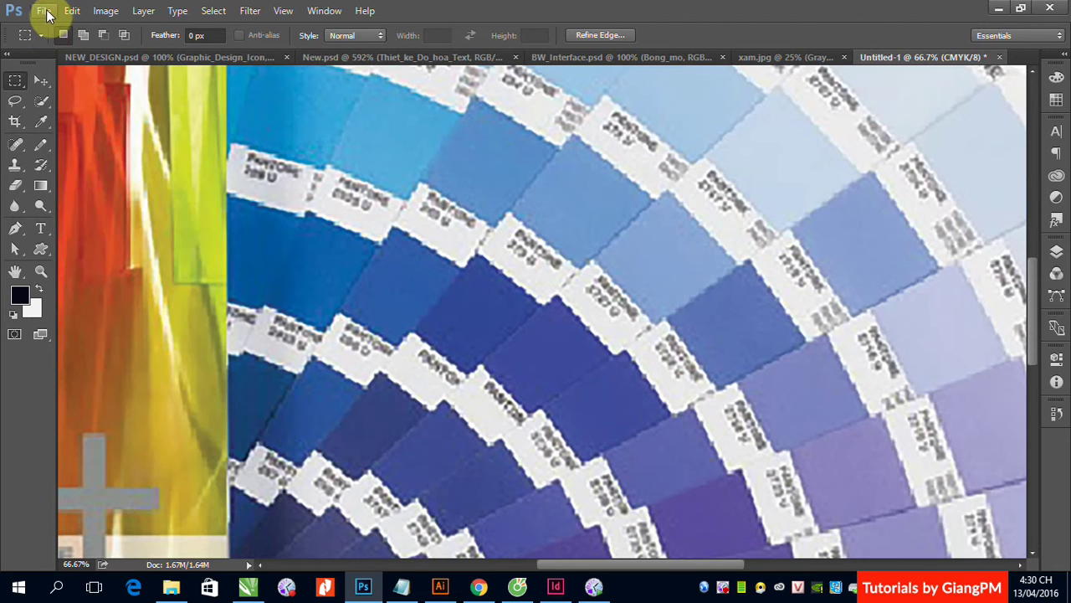
- Save the image in Downloads as a JPEG named mau at maximum quality 12 with the Baseline ("Standard") format
left_click(44, 11)
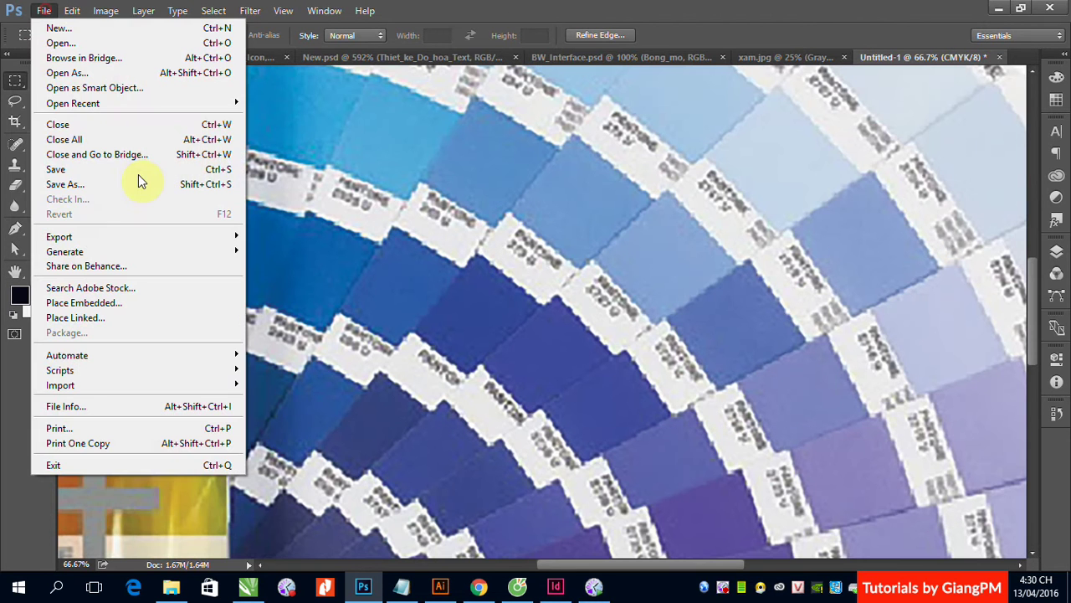
left_click(73, 184)
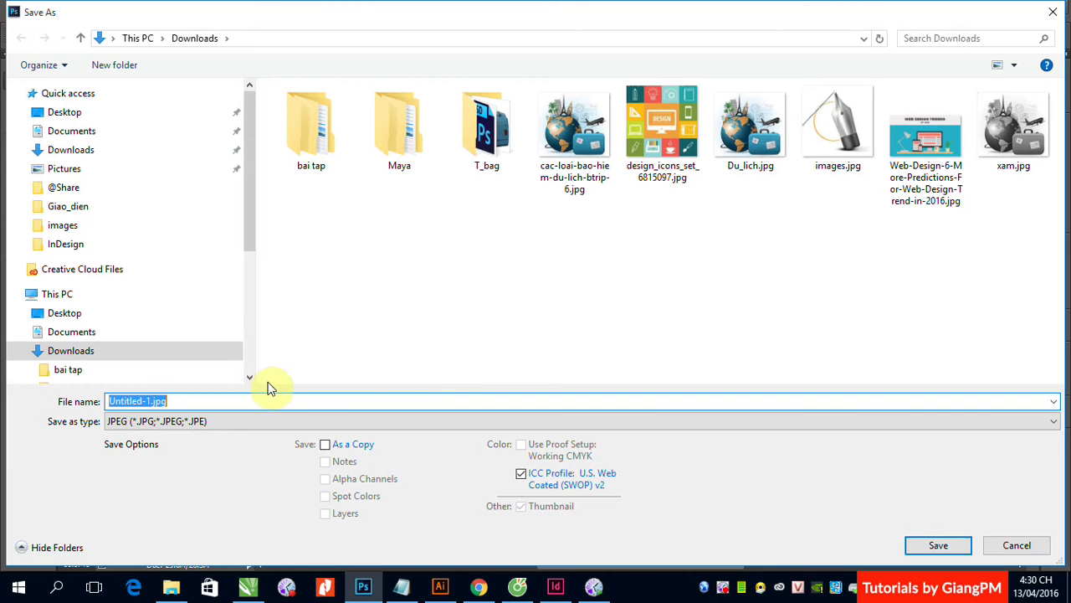
type("mau")
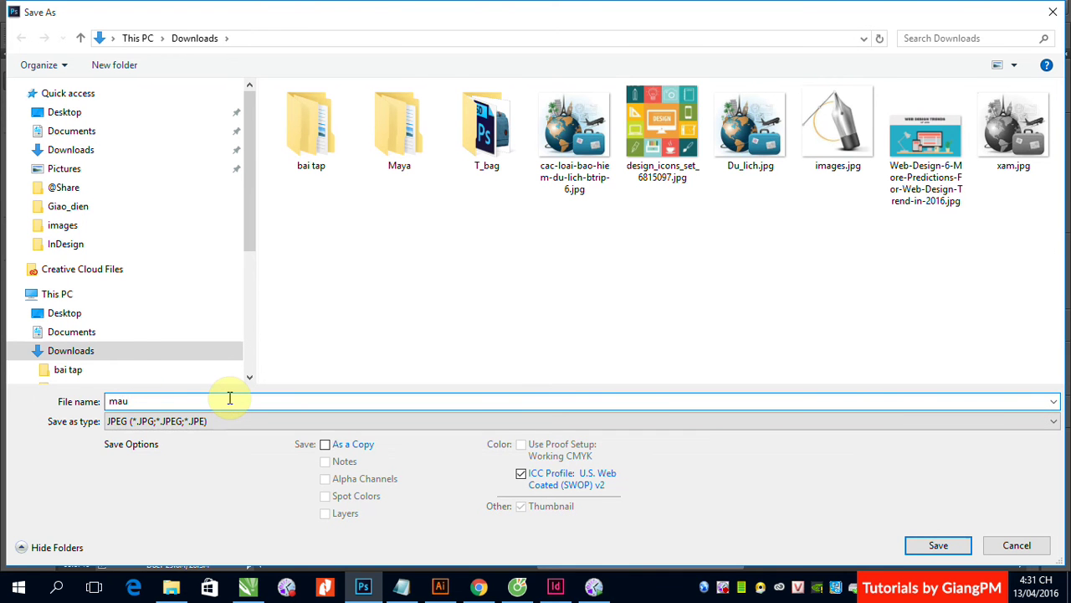
key("Return")
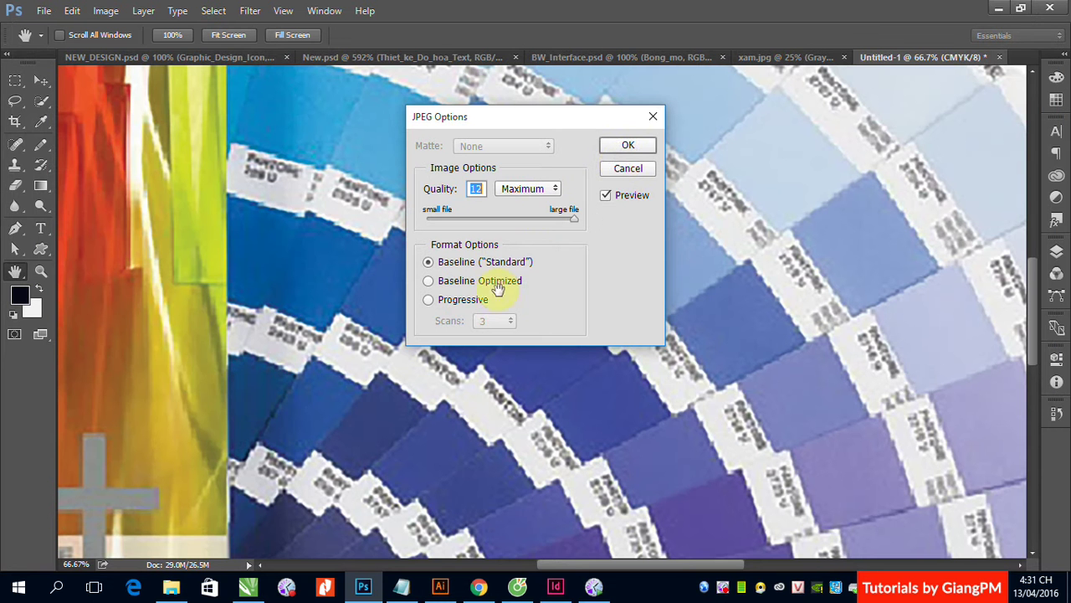
left_click(621, 147)
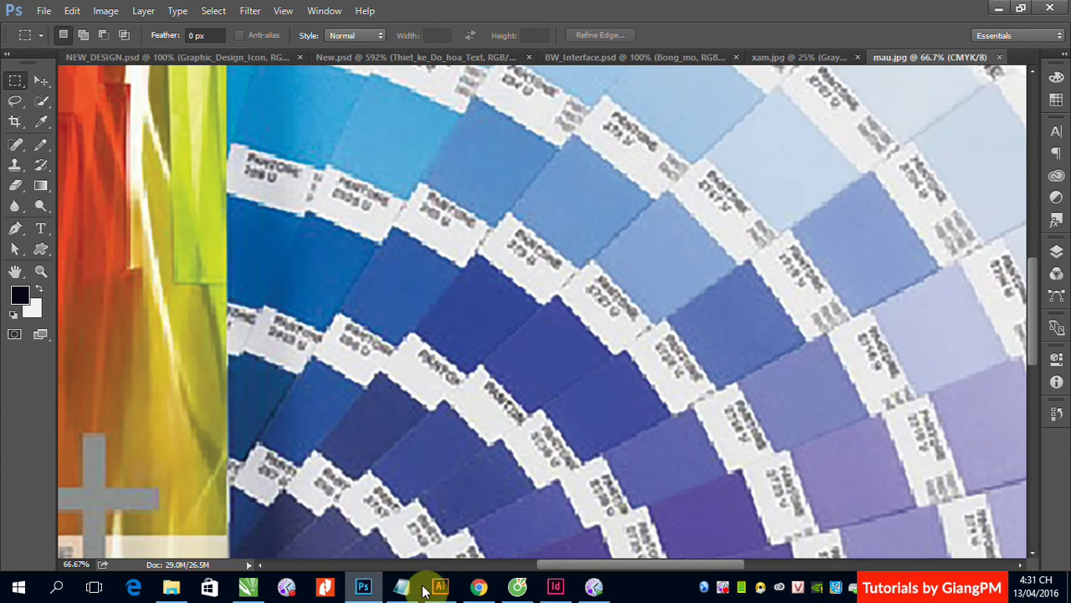
- Switch to InDesign, start relinking the embedded Pantone image Image266.JPG and look through the Desktop folder for the replacement
left_click(554, 586)
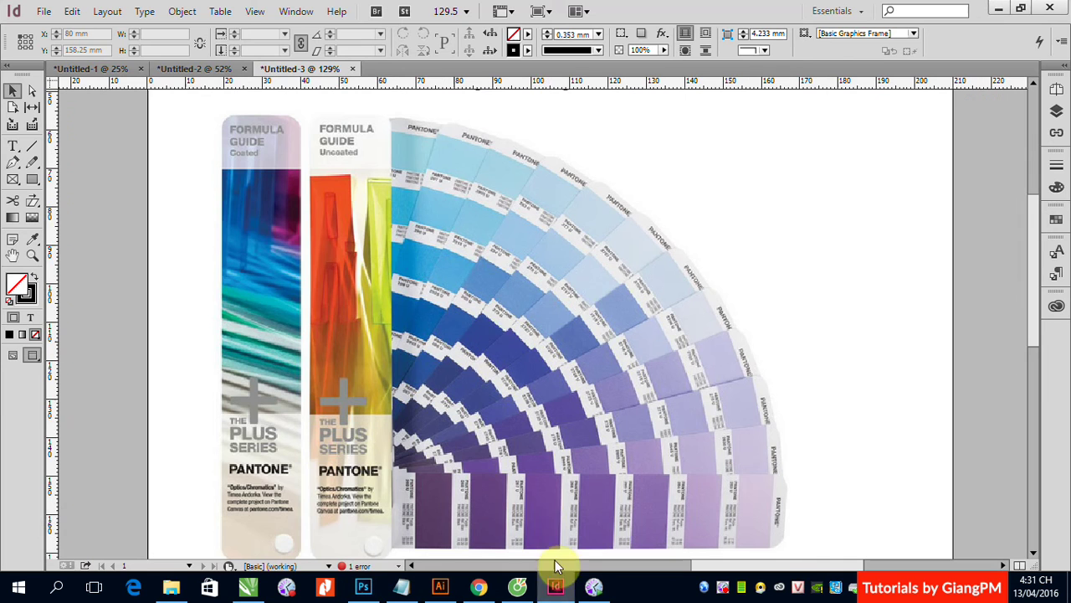
left_click(258, 279)
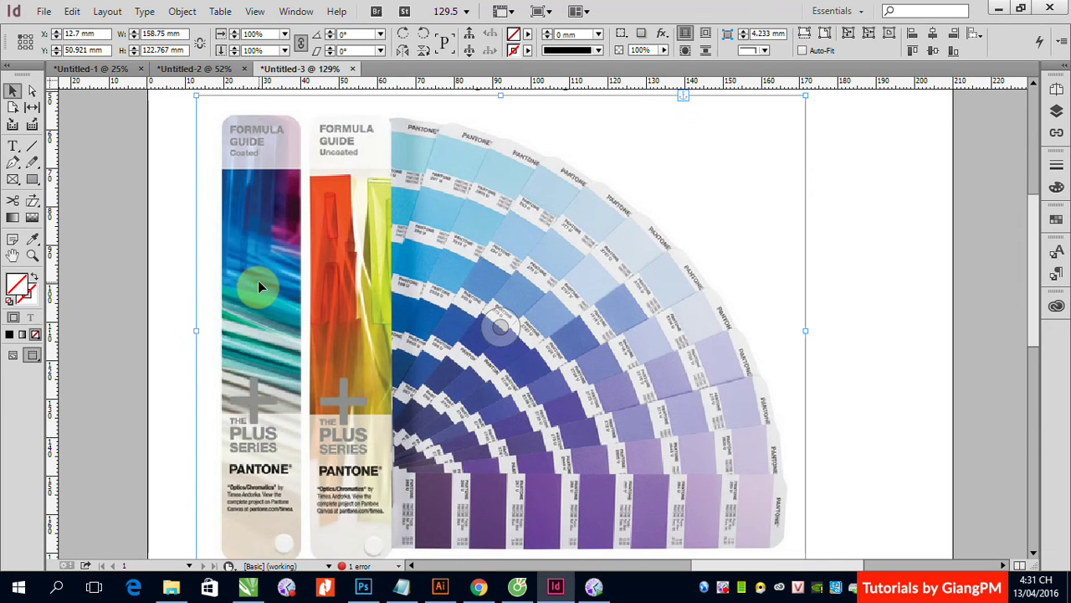
left_click(1056, 132)
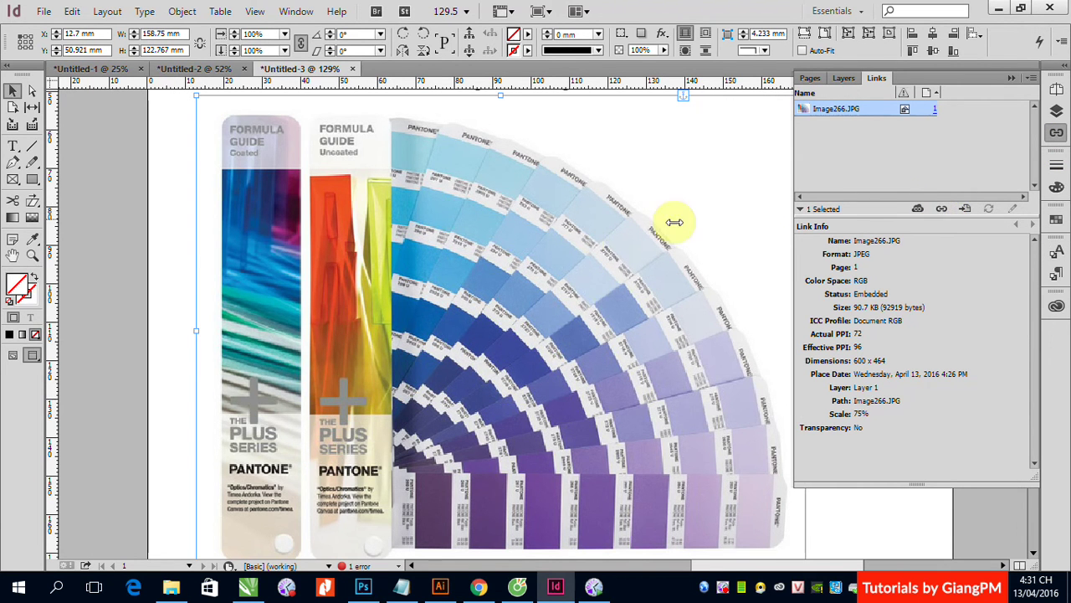
left_click(941, 210)
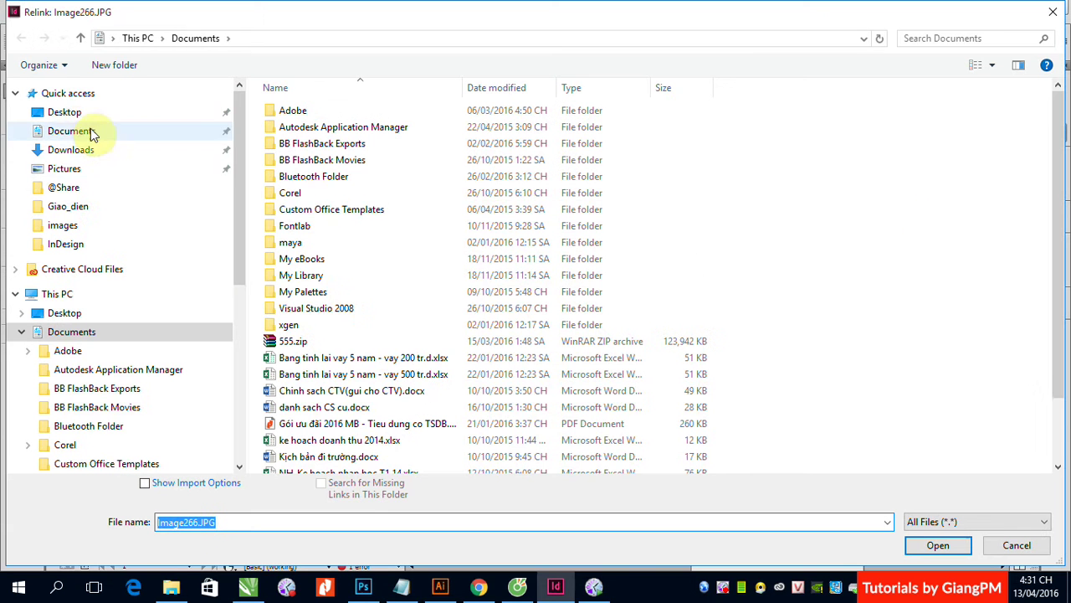
left_click(73, 111)
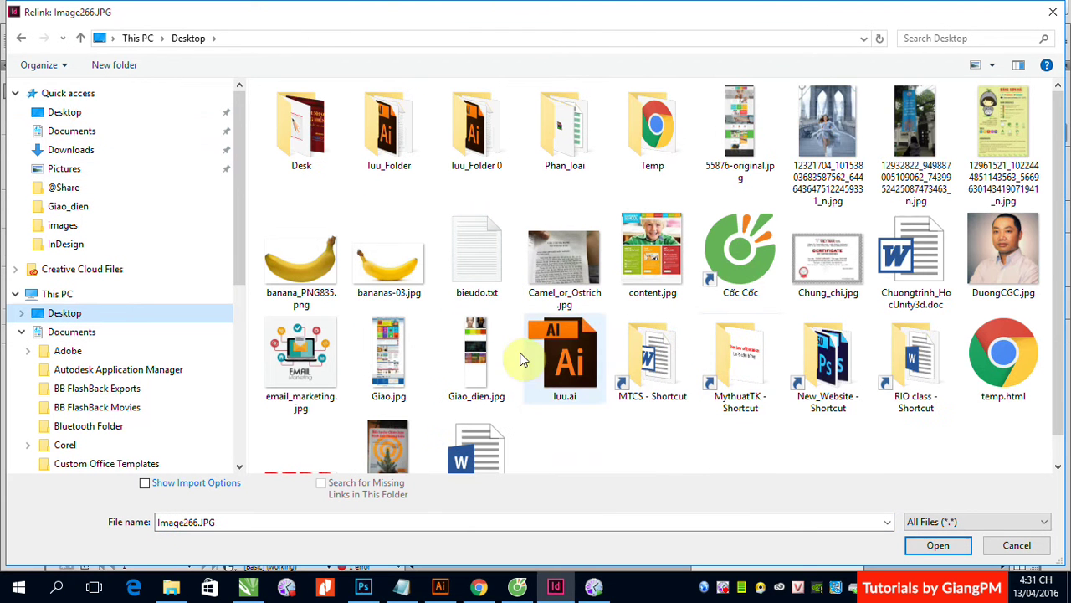
scroll(1063, 281, "down", 1)
left_click_drag(1065, 276, 1062, 326)
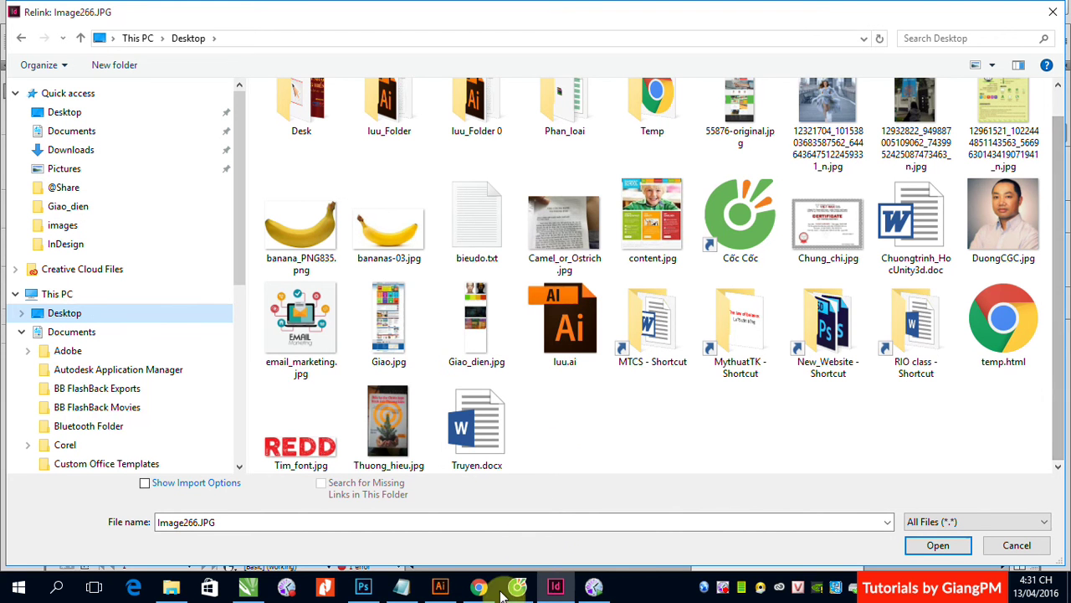
- Return to Photoshop and check which folder mau.jpg is saved in, without saving it again
left_click(367, 592)
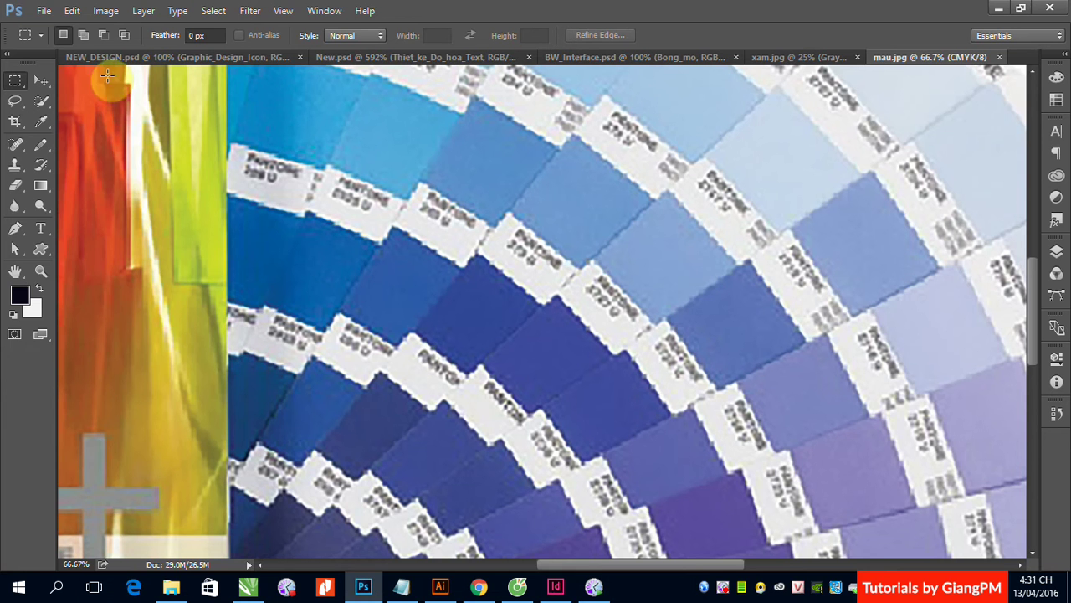
left_click(40, 10)
left_click(66, 184)
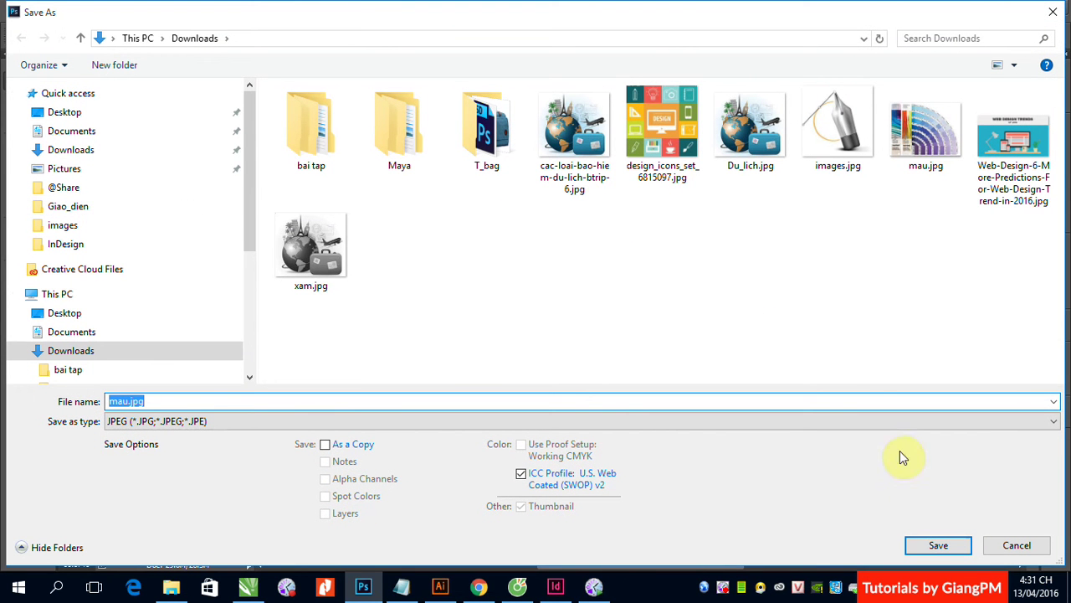
left_click(1013, 545)
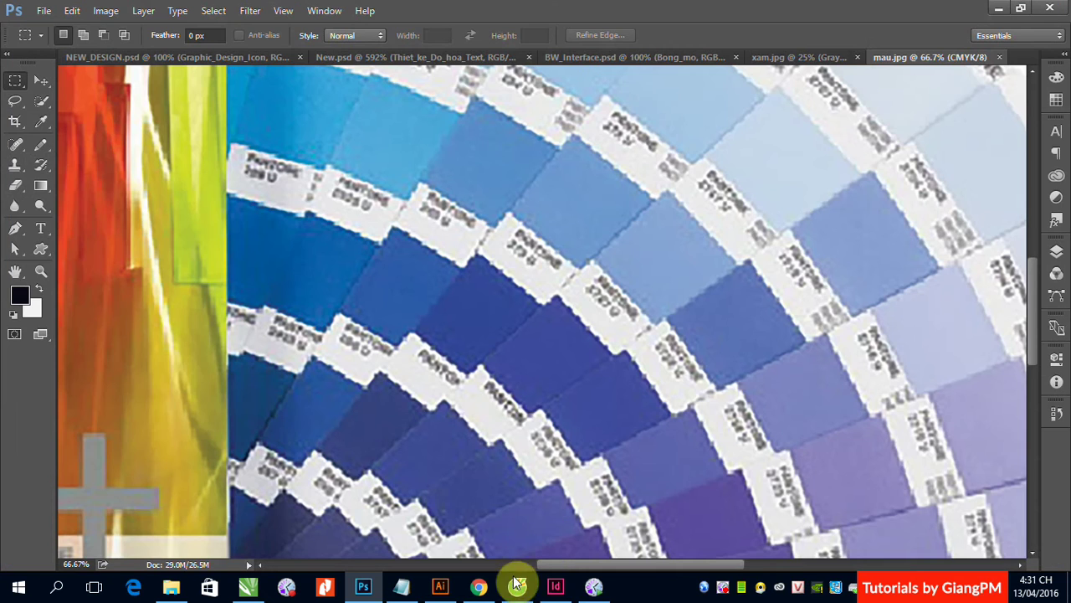
- Back in InDesign, relink Image266.JPG to mau.jpg in the Downloads folder
left_click(552, 585)
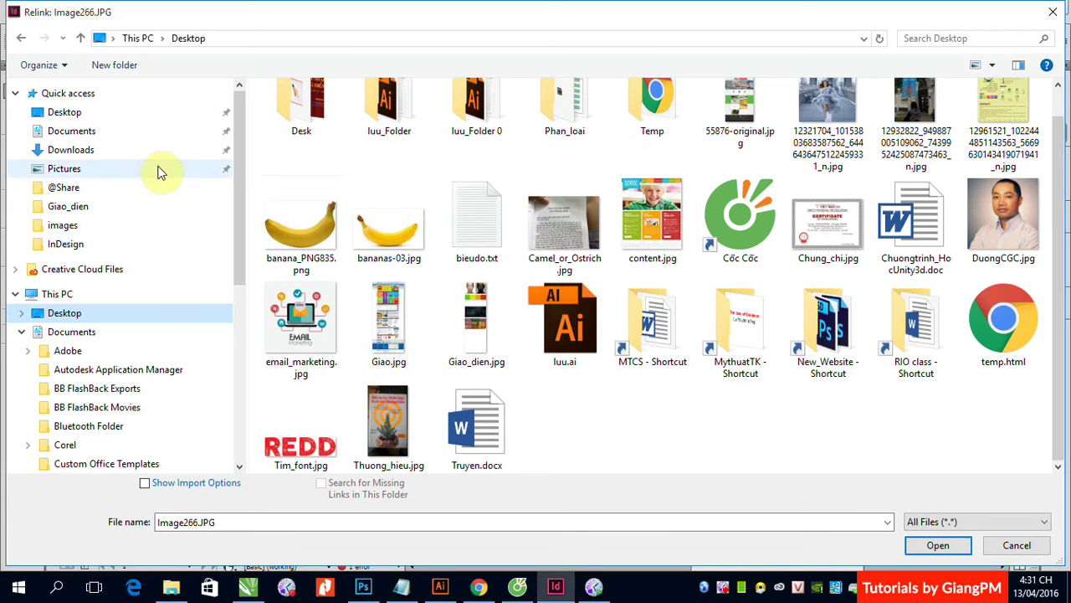
left_click(71, 149)
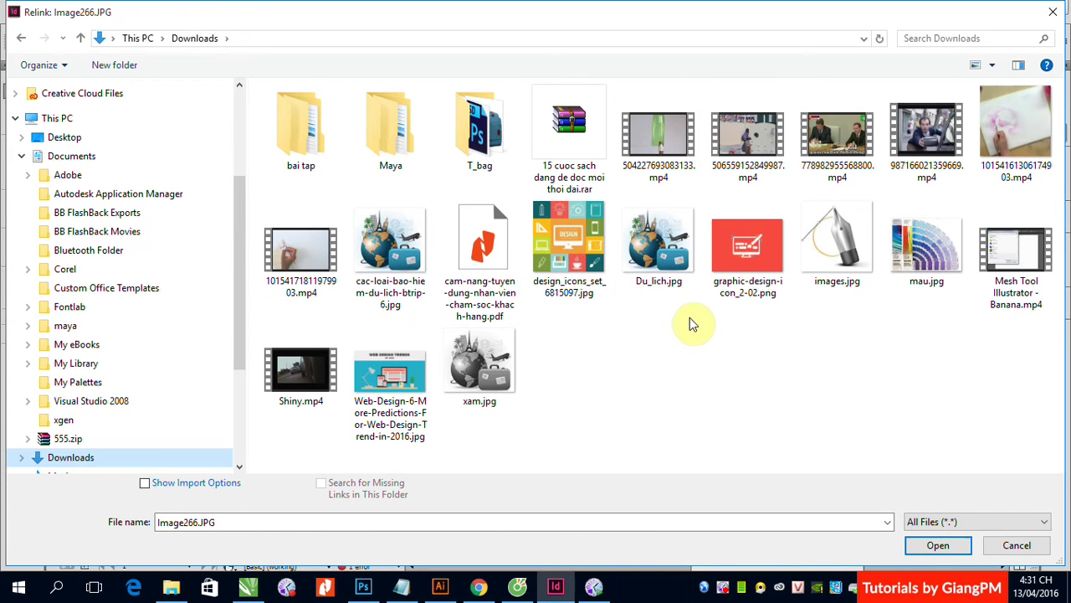
left_click(926, 251)
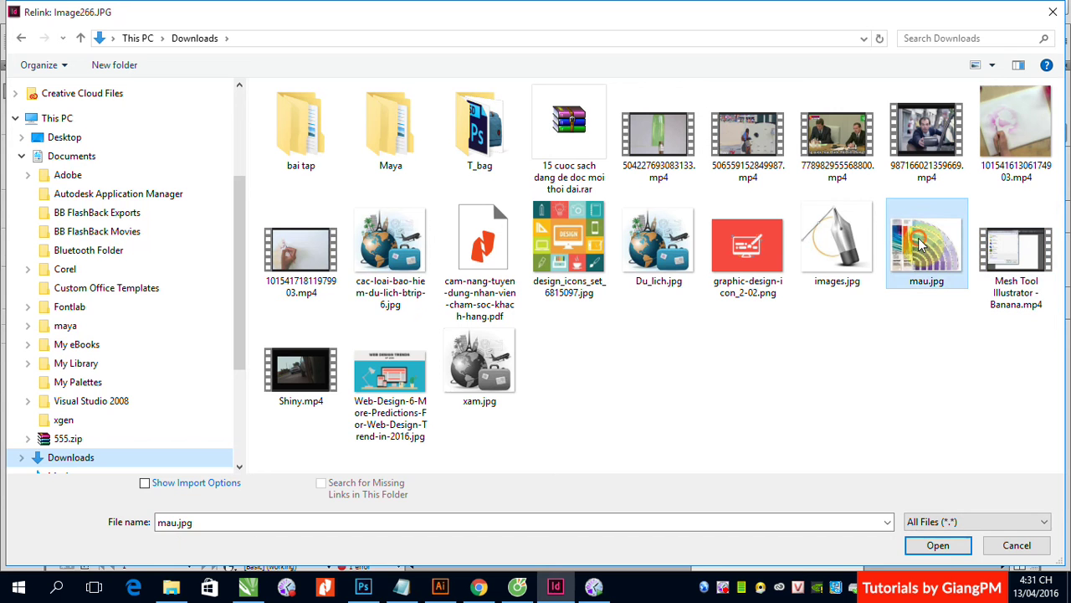
left_click(937, 545)
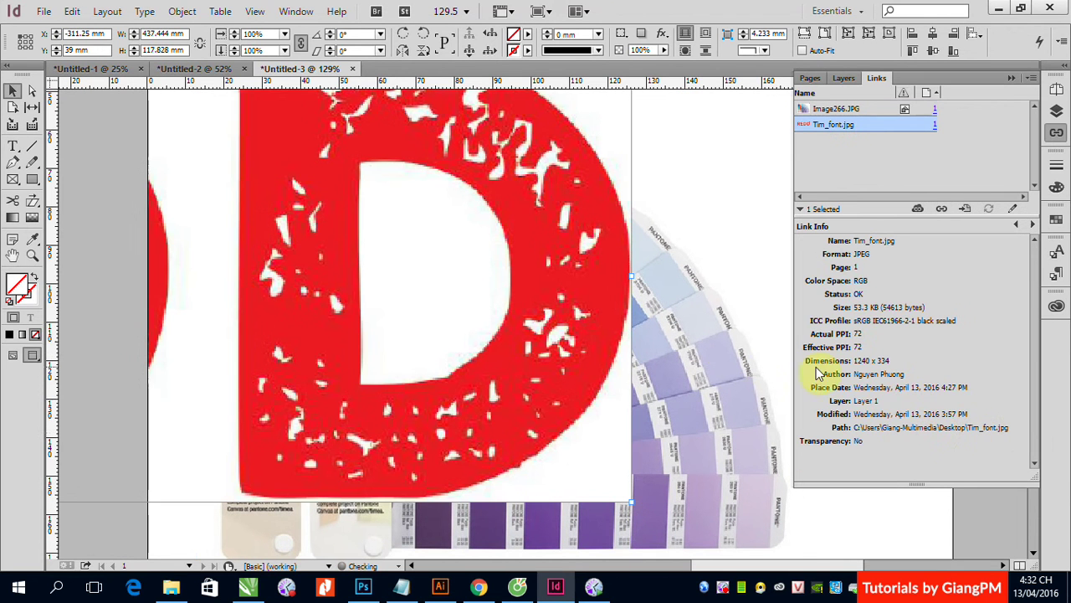
- Undo the placement of Tim_font.jpg and select the embedded Pantone image frame
left_click(344, 295)
key("ctrl+z")
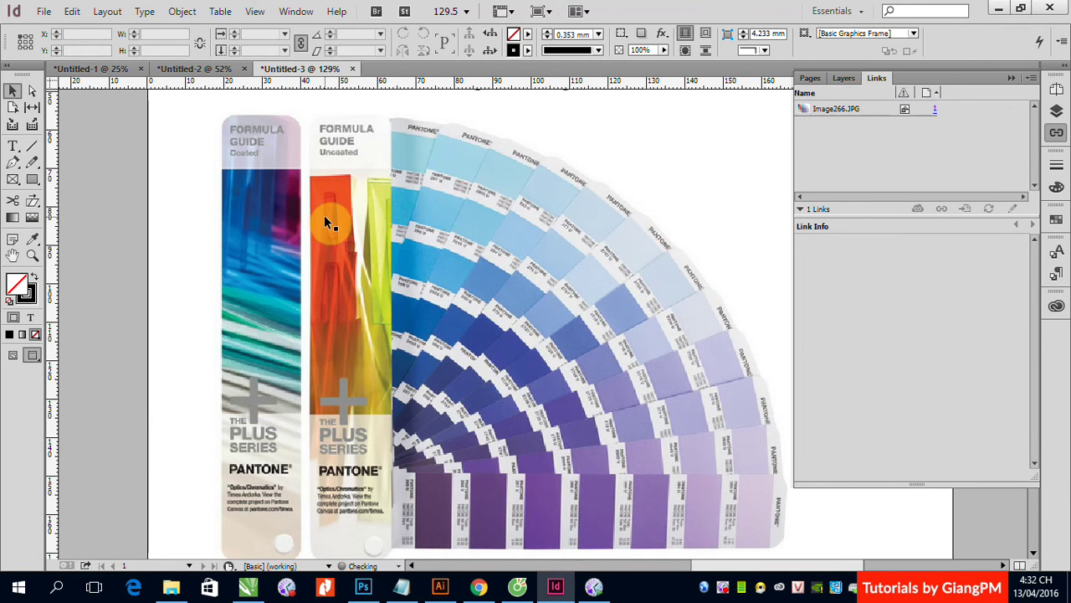
left_click(466, 265)
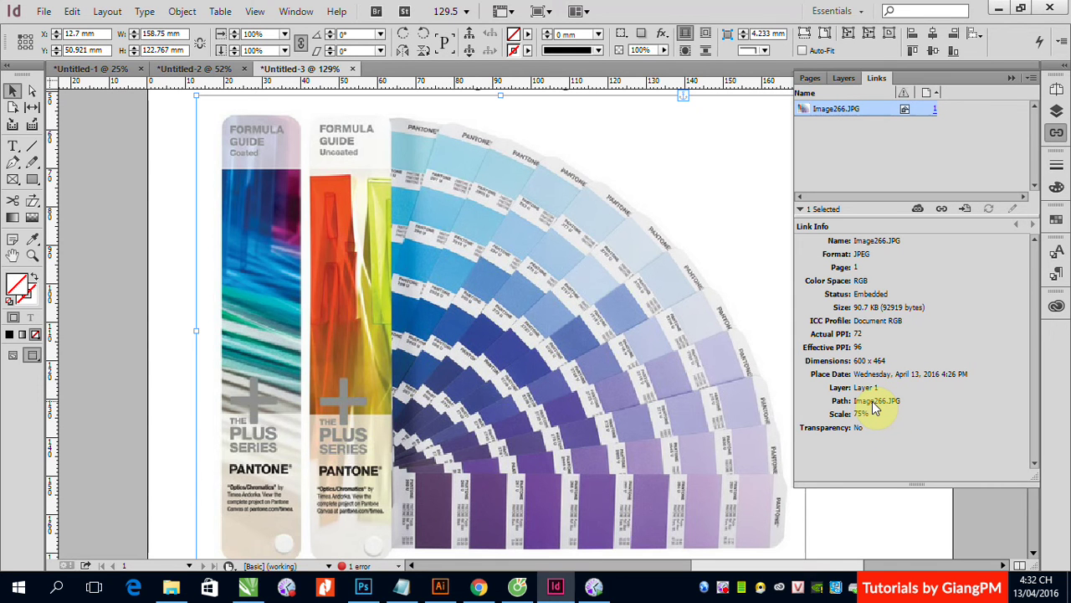
- Select the Pantone image content inside its frame and copy it to the clipboard
left_click(500, 328)
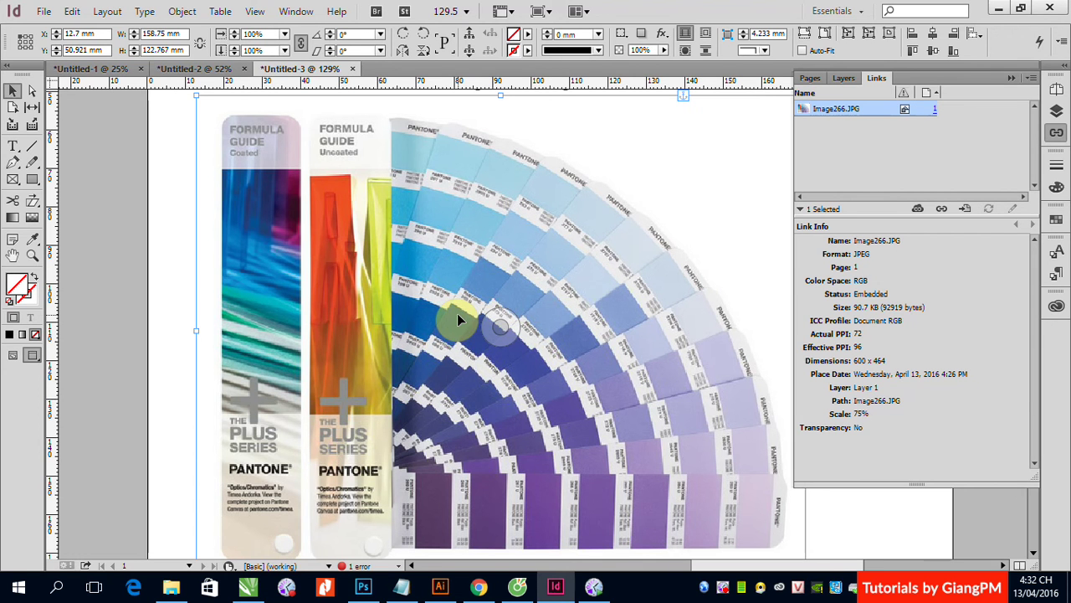
left_click(505, 340)
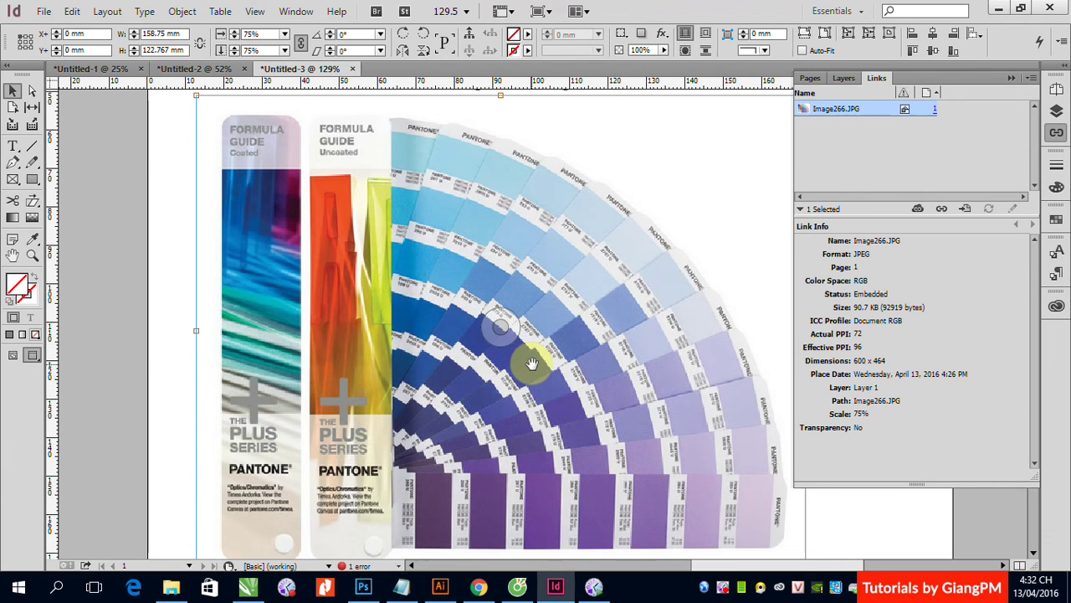
left_click(533, 368)
left_click(522, 358)
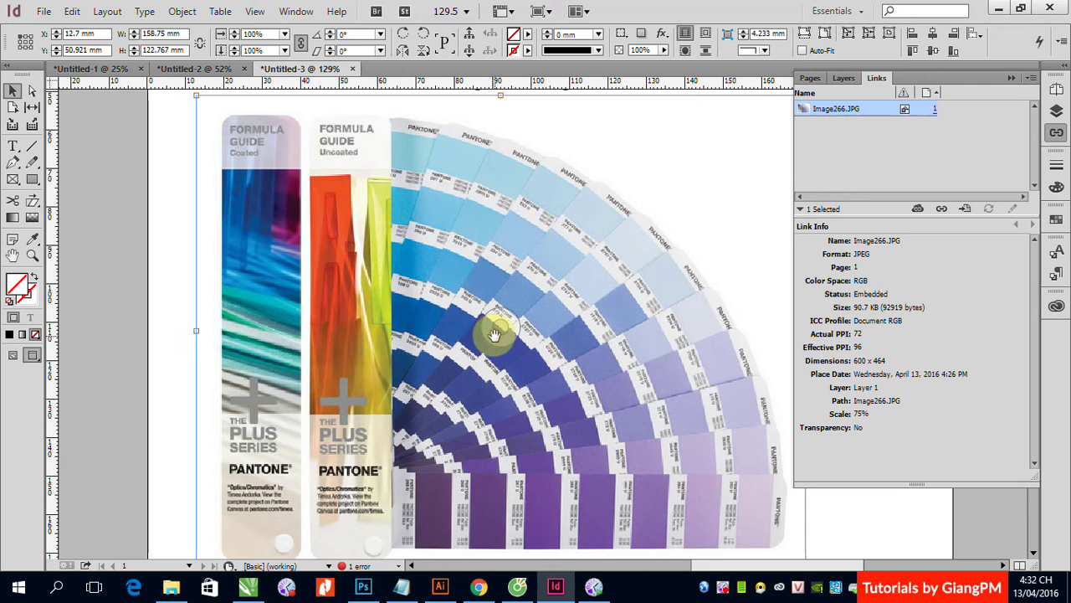
left_click(495, 333)
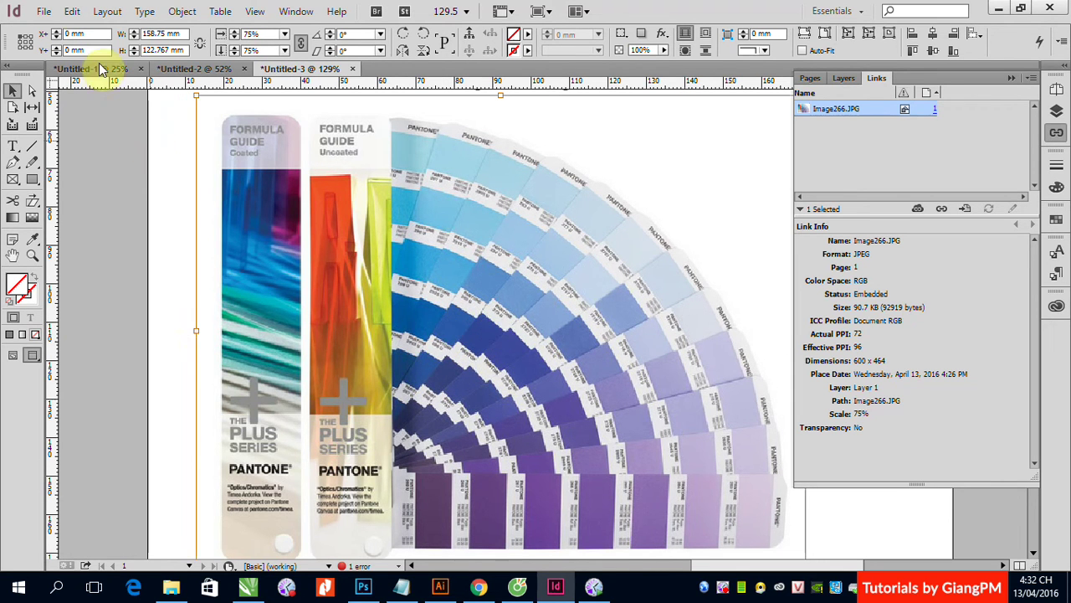
left_click(74, 11)
left_click(125, 82)
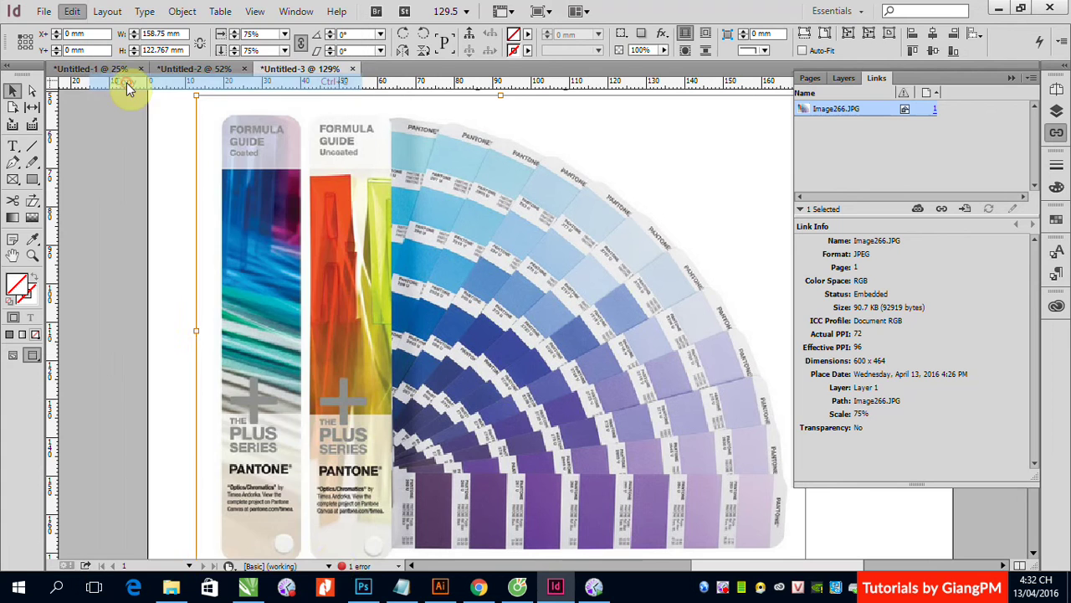
- Switch to Photoshop, create a clipboard-sized 450 × 348 pixel document and place the copied Pantone image in it
left_click(362, 586)
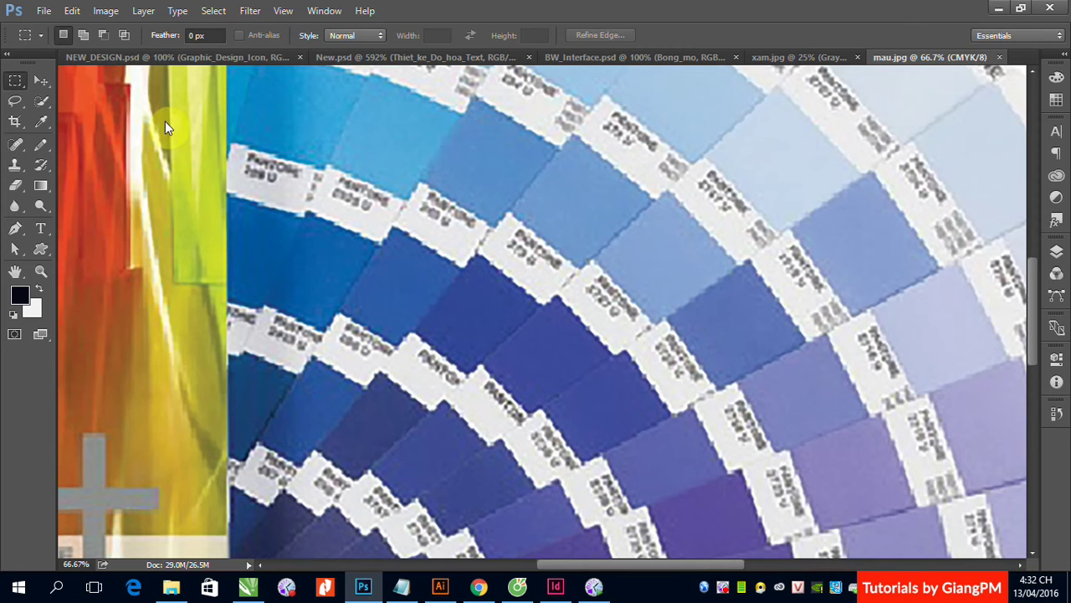
left_click(43, 10)
key("Escape")
key("ctrl+n")
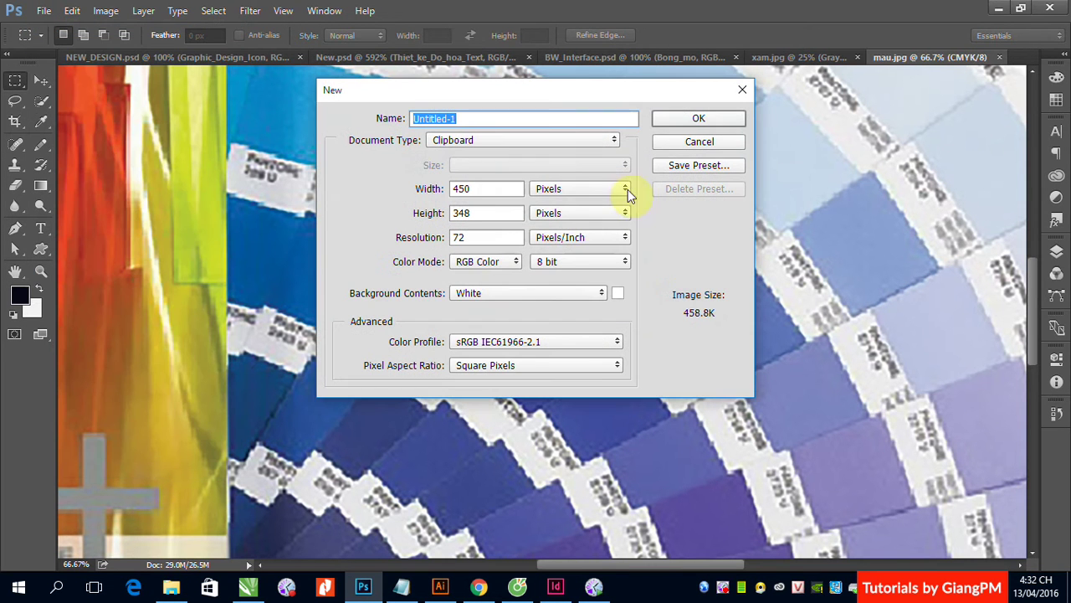
left_click(686, 124)
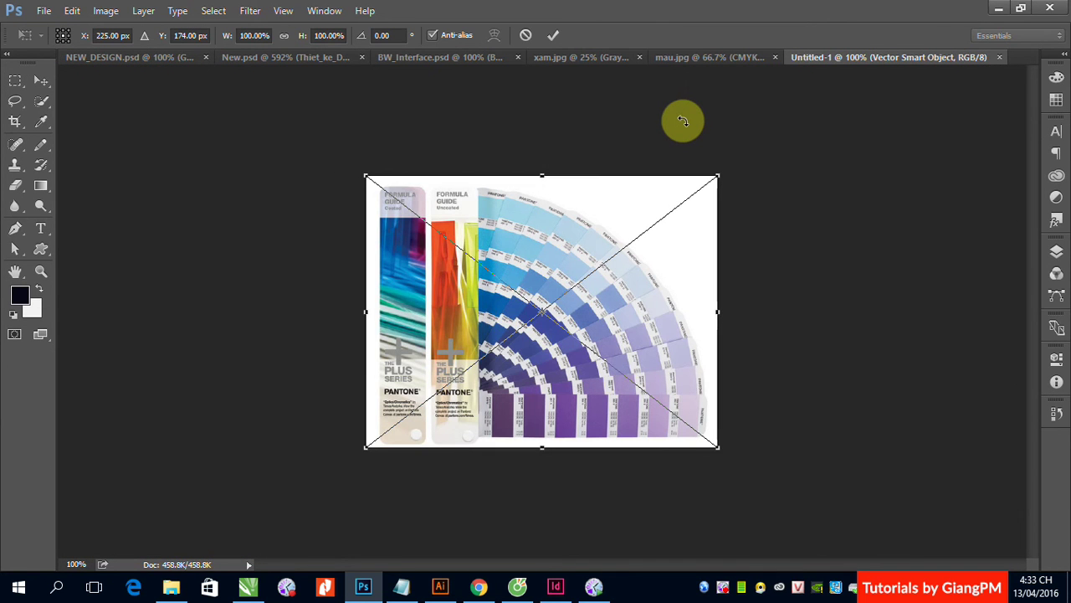
key("Return")
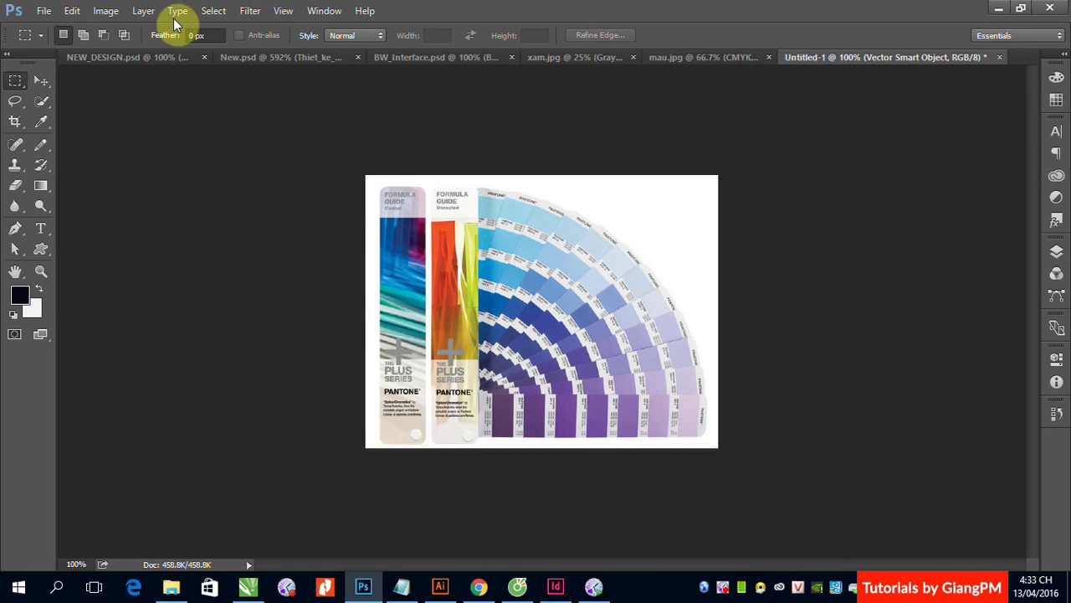
- Convert the pasted image to CMYK Color, flattening its layers and accepting the profile conversion
left_click(105, 11)
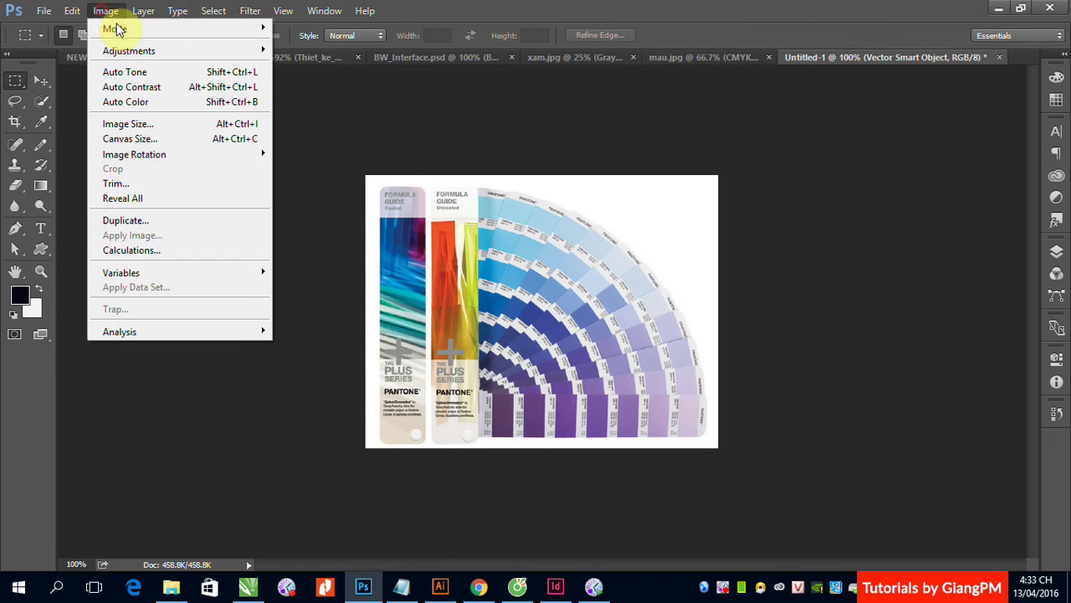
mouse_move(266, 25)
left_click(304, 104)
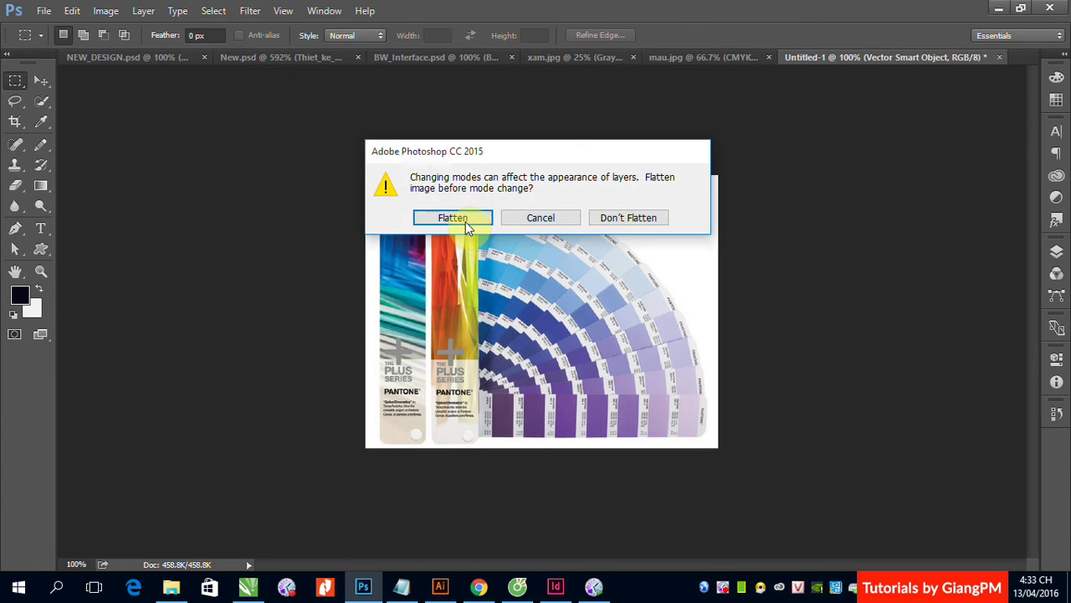
left_click(461, 219)
left_click(498, 242)
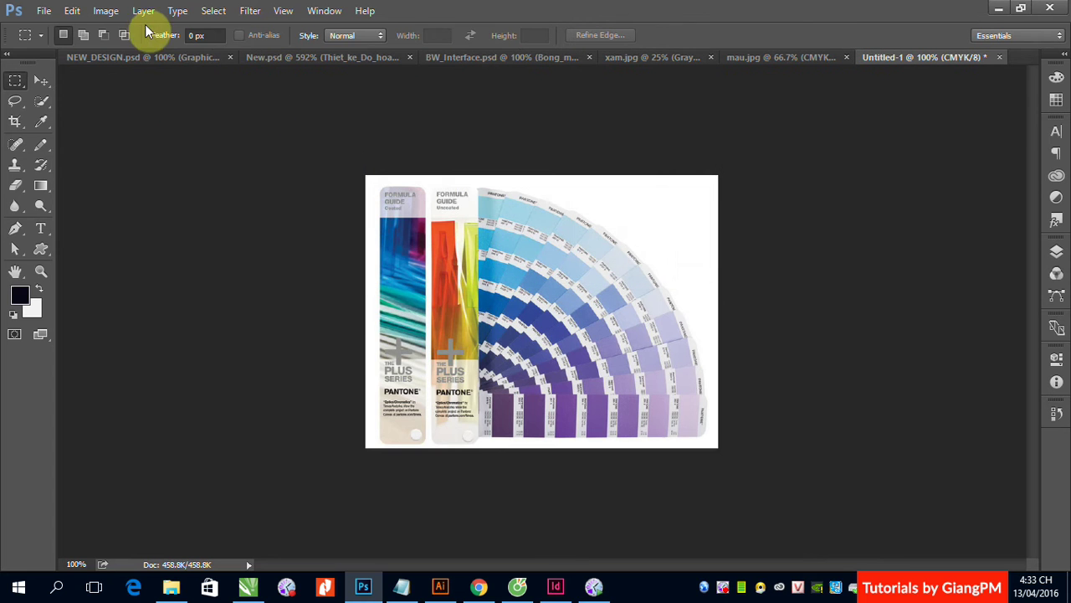
- Set the image resolution to 300 pixels/inch with automatic resampling, keeping the width and height in centimetres
left_click(106, 11)
left_click(148, 131)
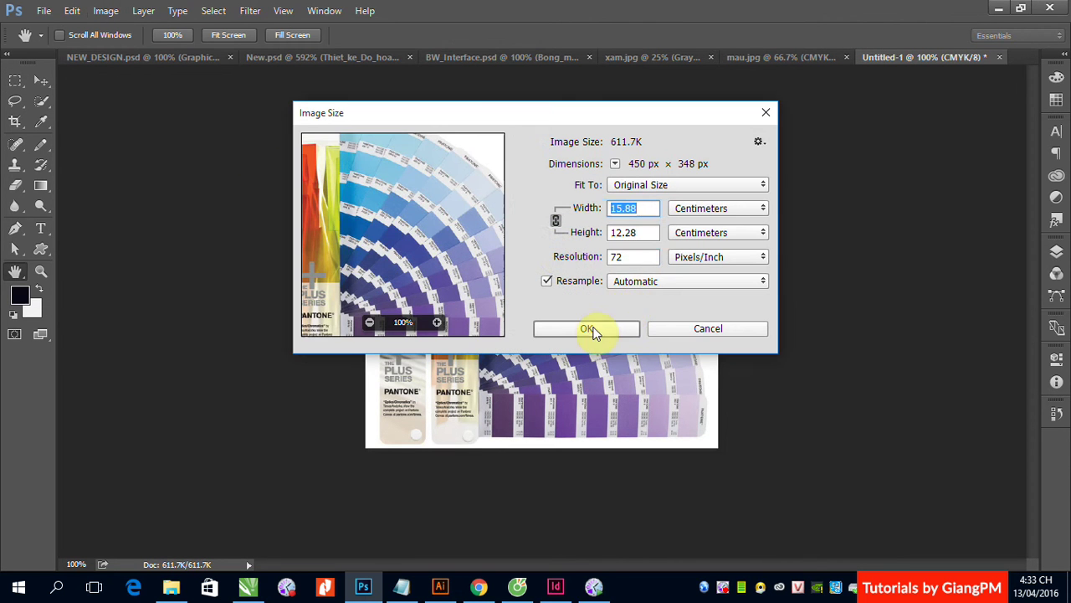
double_click(629, 258)
type("300")
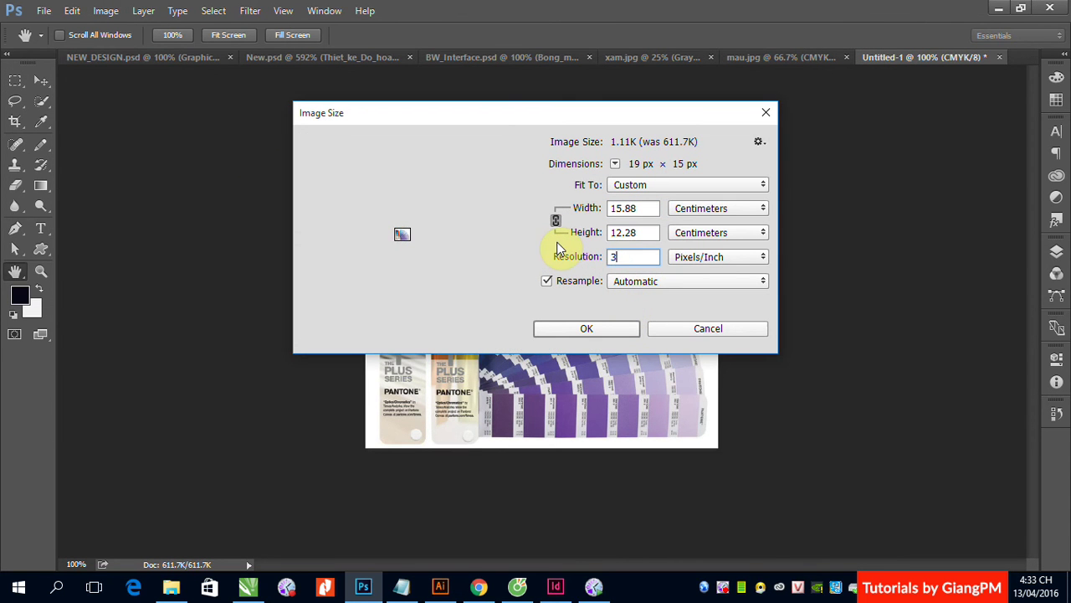
left_click(584, 329)
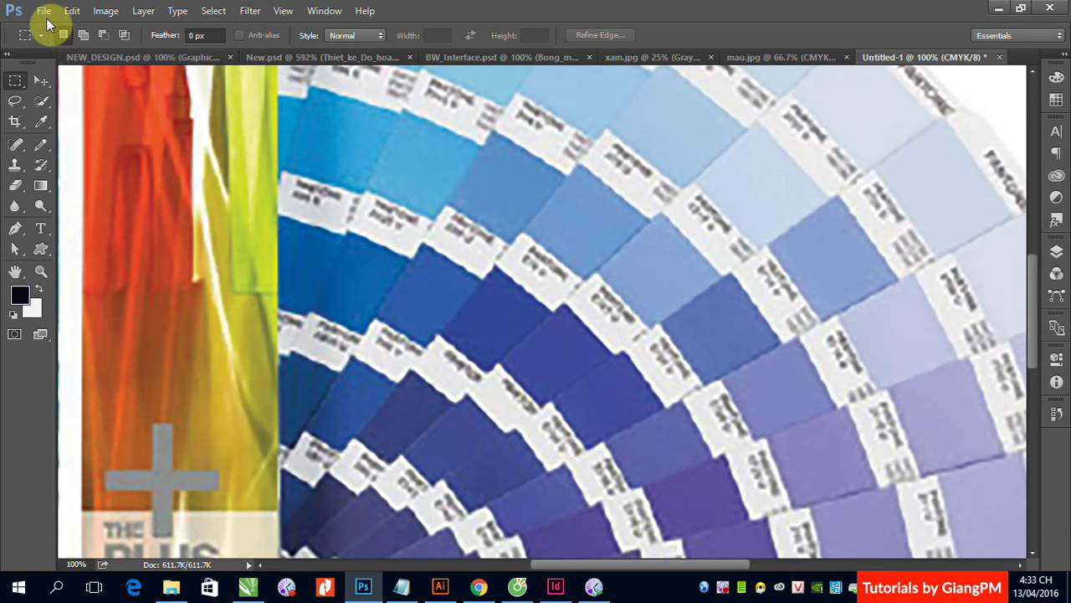
- Save the image in Downloads as a JPEG named mau2, accepting the JPEG options
left_click(43, 11)
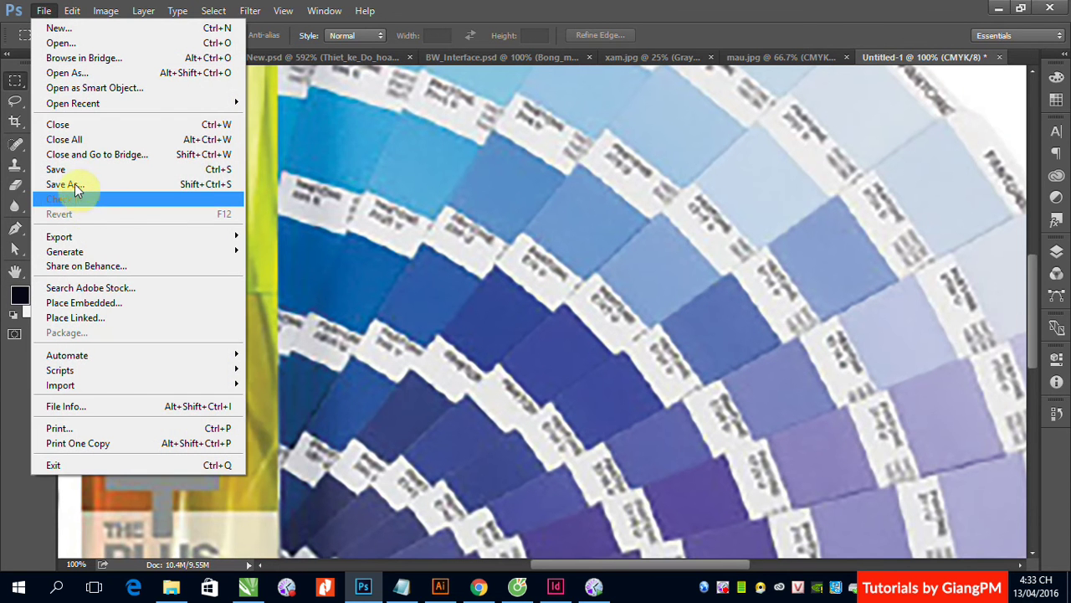
left_click(72, 170)
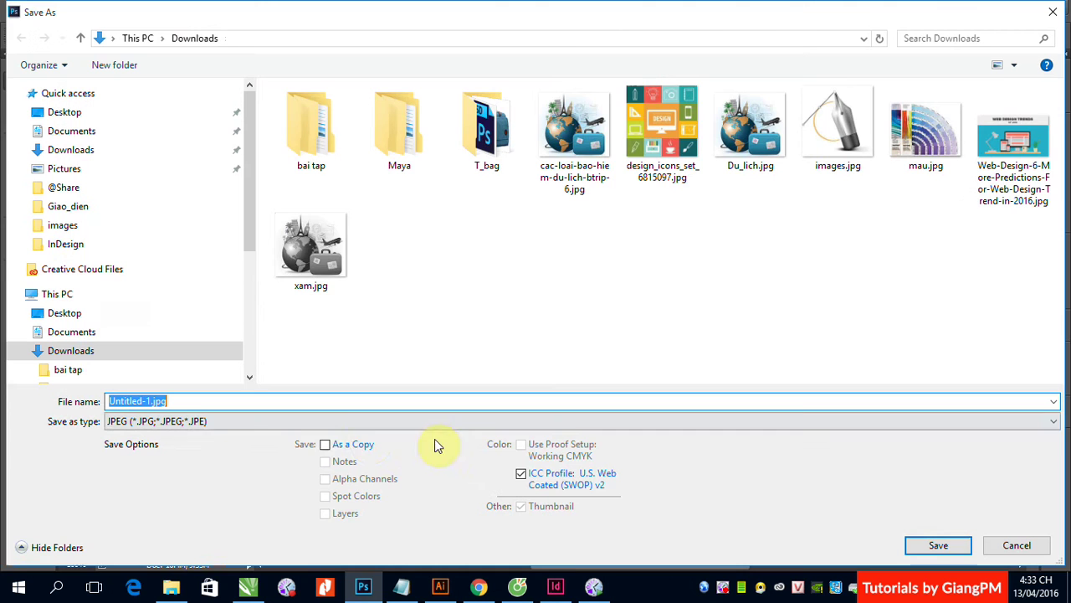
type("mau2")
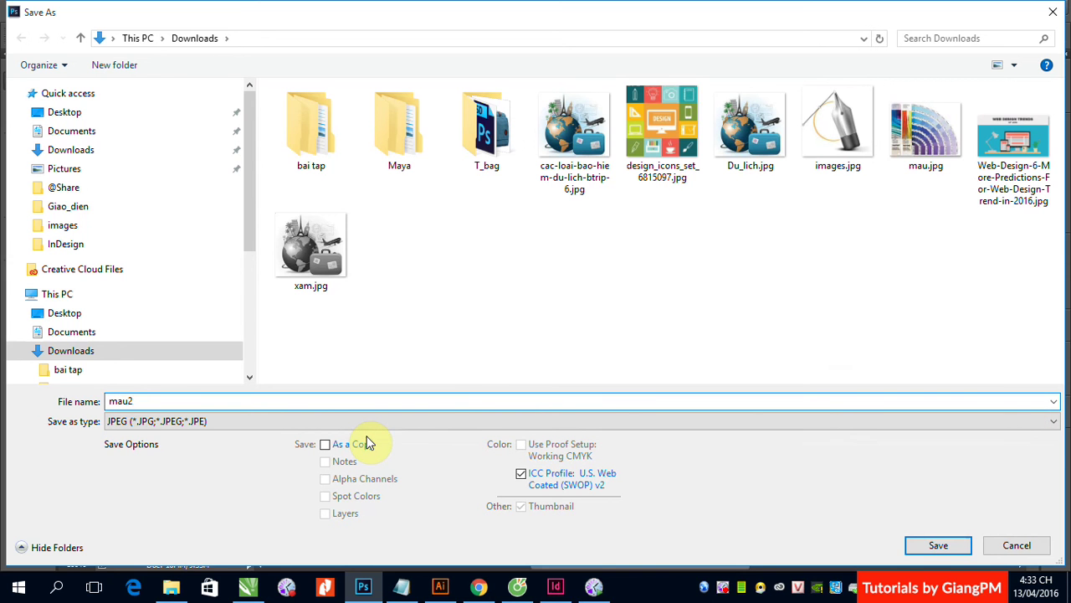
key("Return")
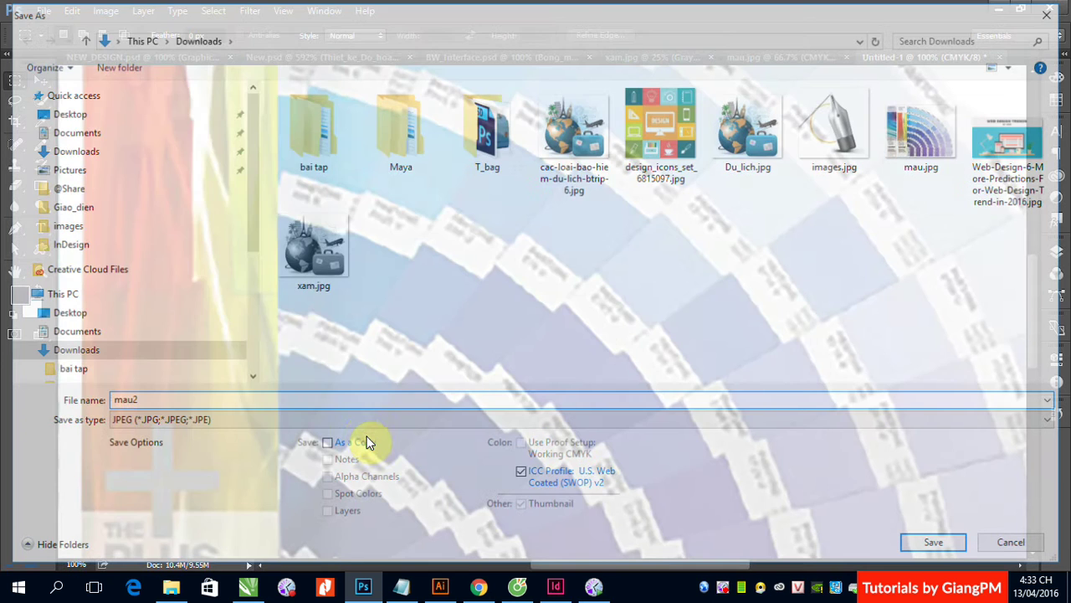
left_click(629, 147)
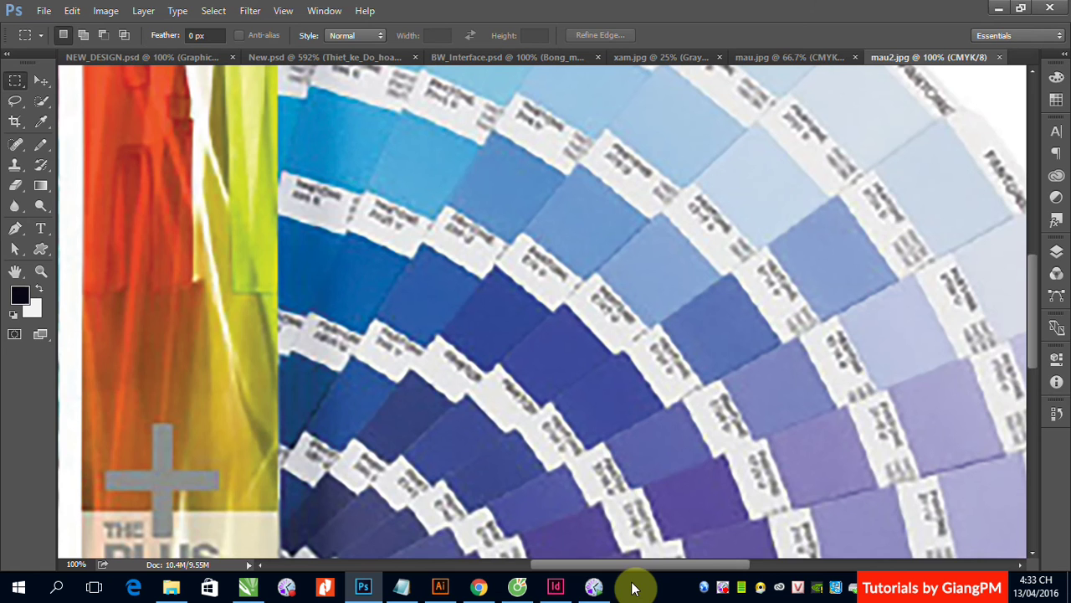
- Switch to InDesign and relink the embedded Pantone image Image266.JPG to mau2.jpg from the Downloads folder
left_click(555, 587)
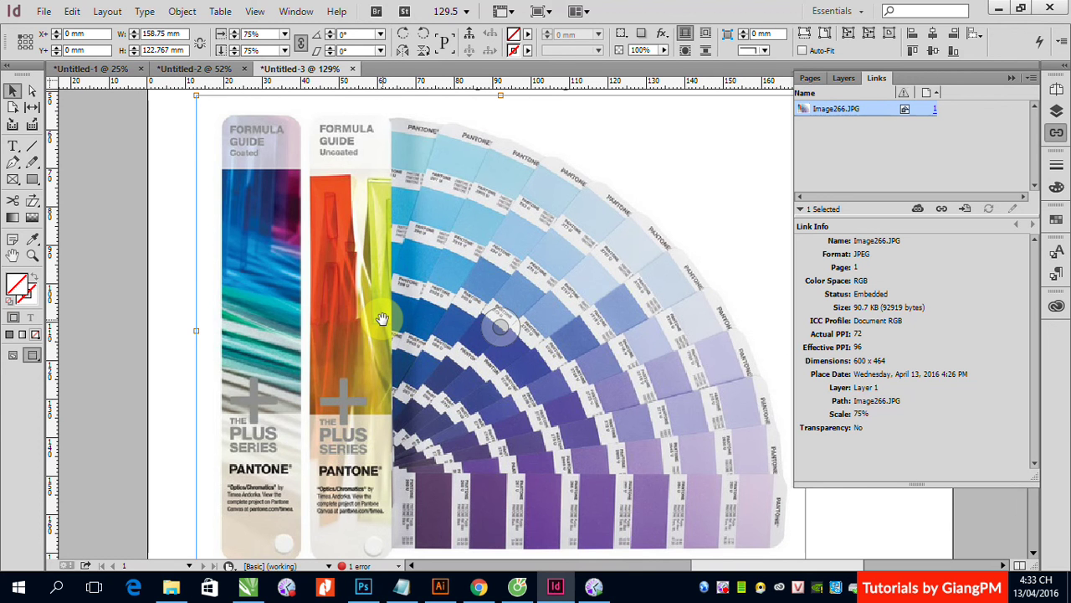
left_click(113, 203)
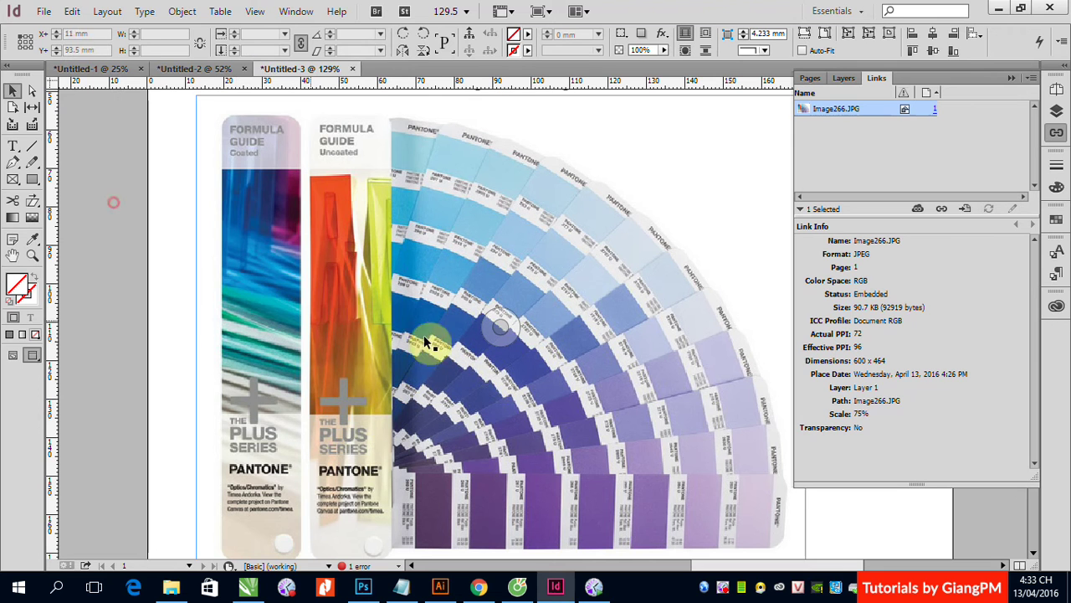
left_click(412, 303)
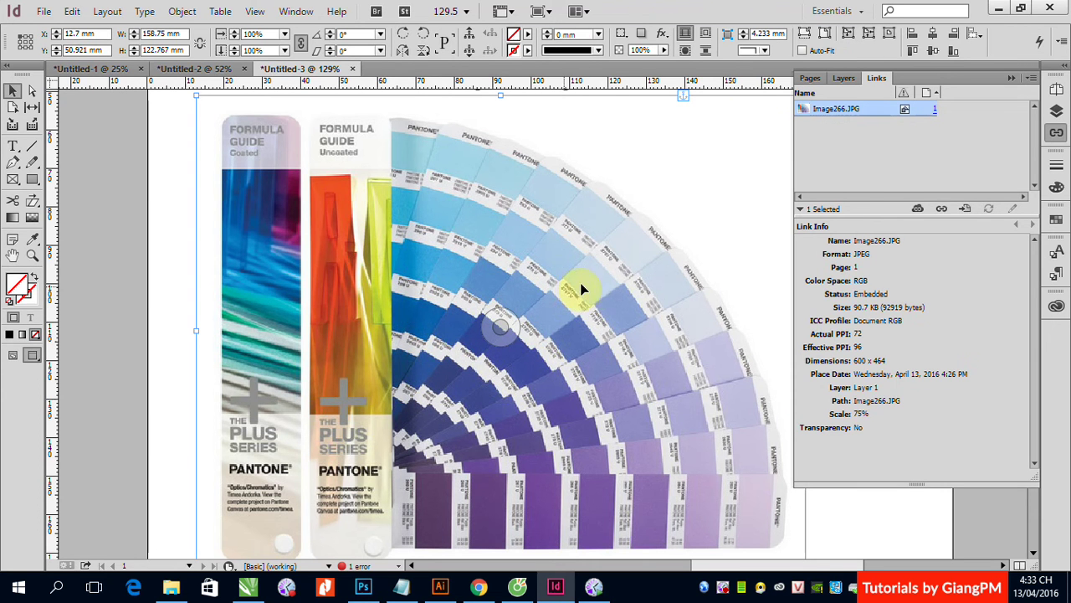
left_click(942, 210)
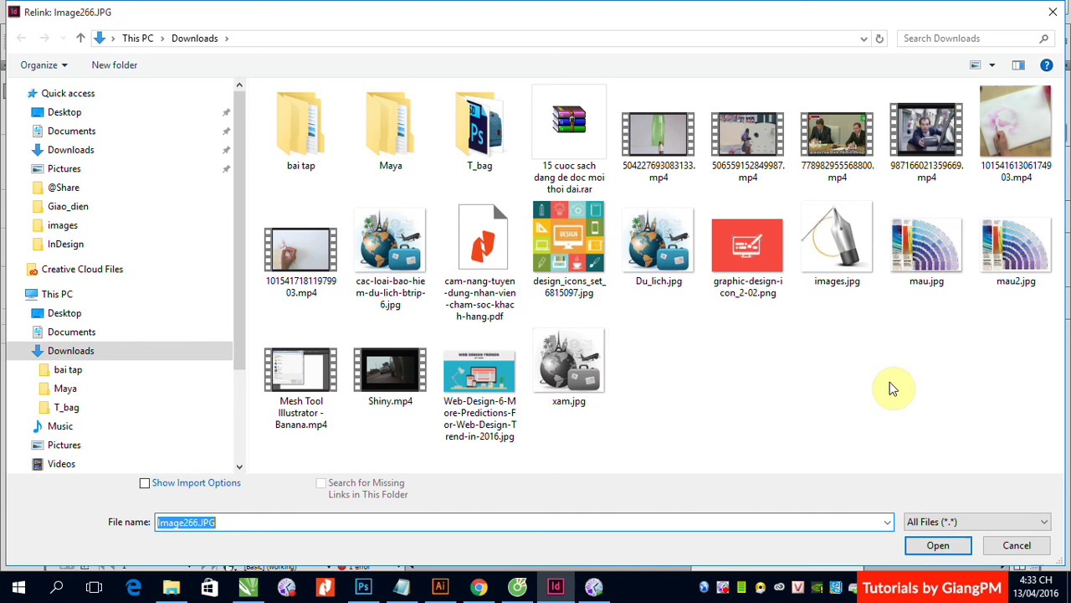
left_click(1016, 247)
left_click(938, 545)
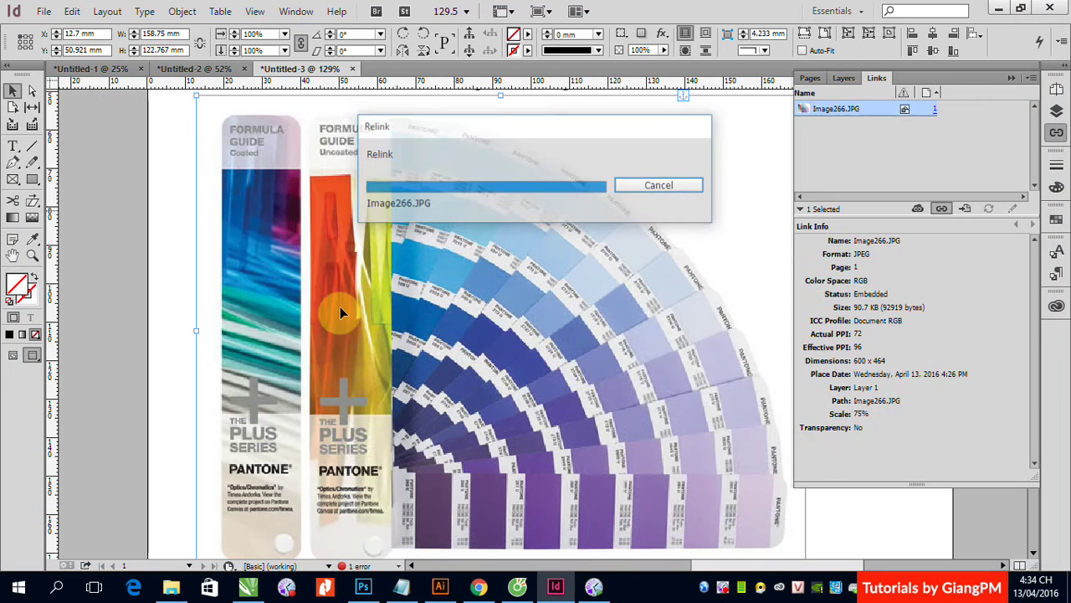
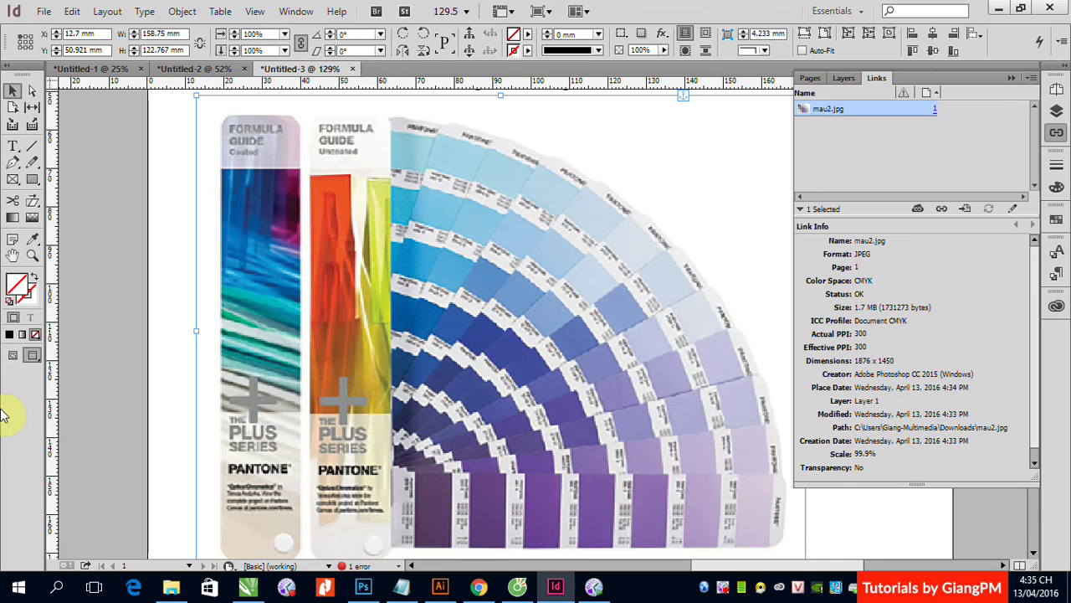
left_click(725, 589)
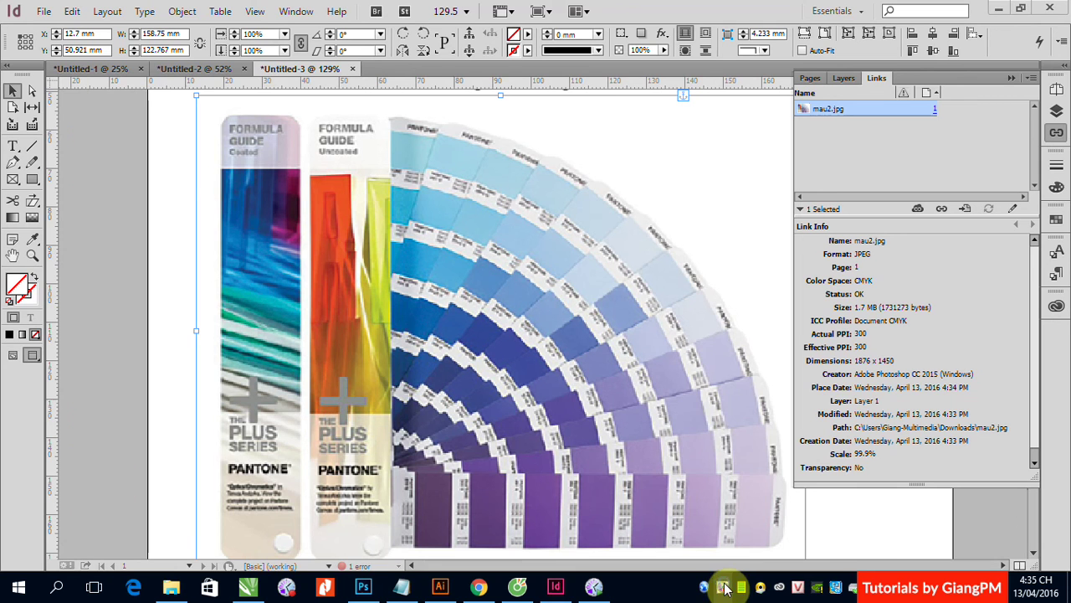